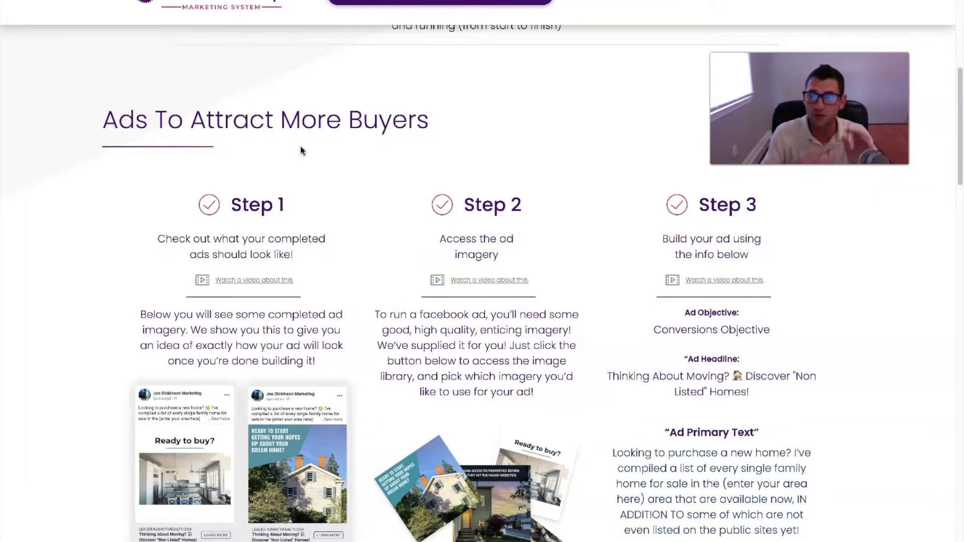
# Step: Scroll through the guide to its IMPORTANT note and the four setup steps
pyautogui.scroll(-2, 316, 189)
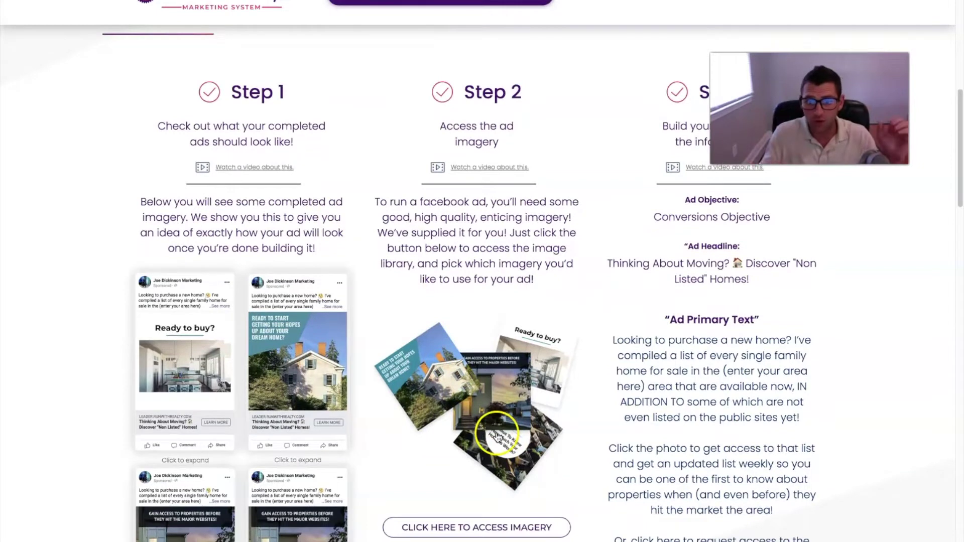
pyautogui.scroll(-1, 671, 243)
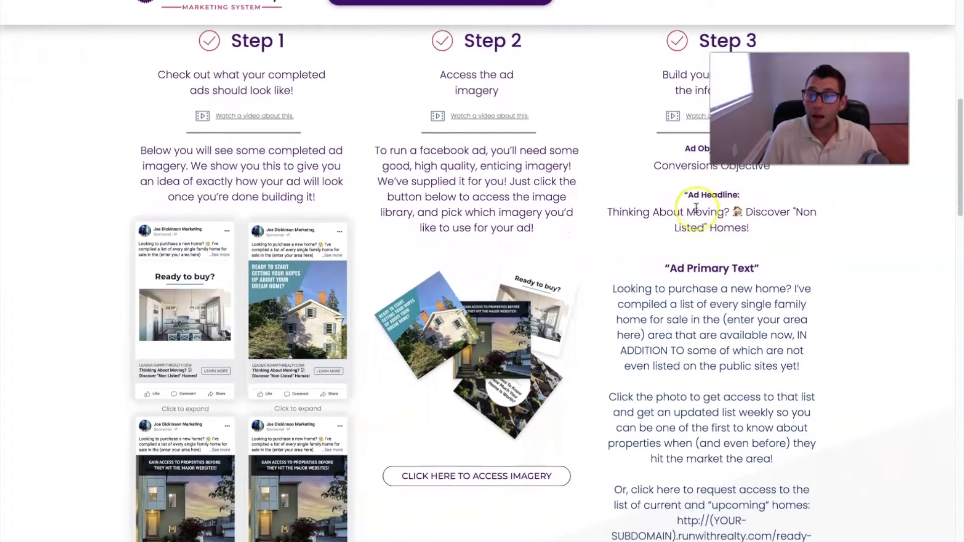
pyautogui.scroll(-2, 696, 208)
pyautogui.scroll(3, 696, 208)
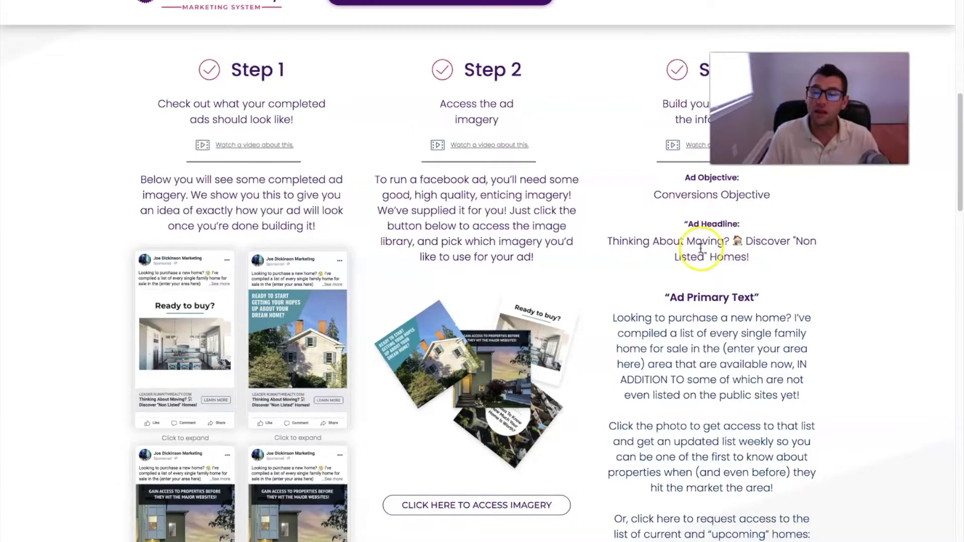
pyautogui.scroll(3, 698, 236)
pyautogui.scroll(-2, 704, 215)
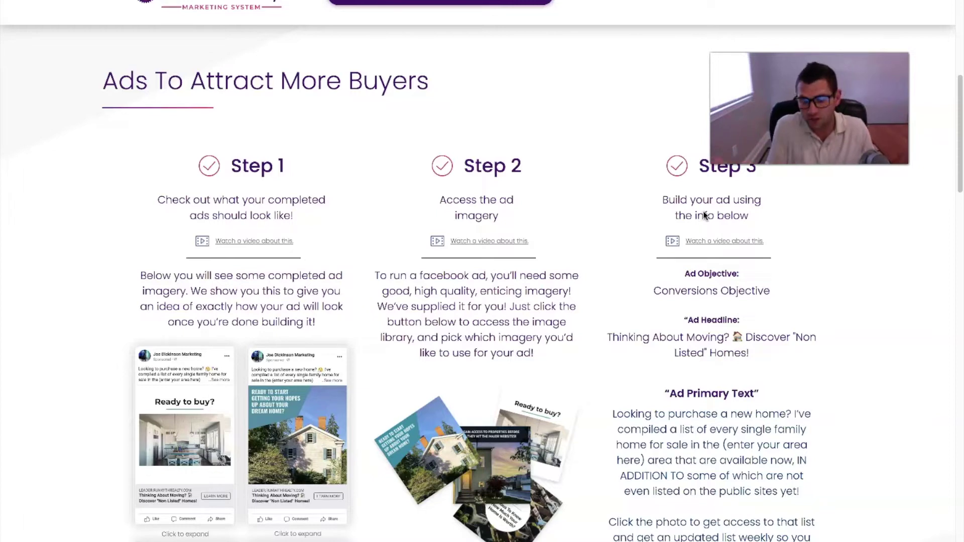
pyautogui.scroll(2, 705, 216)
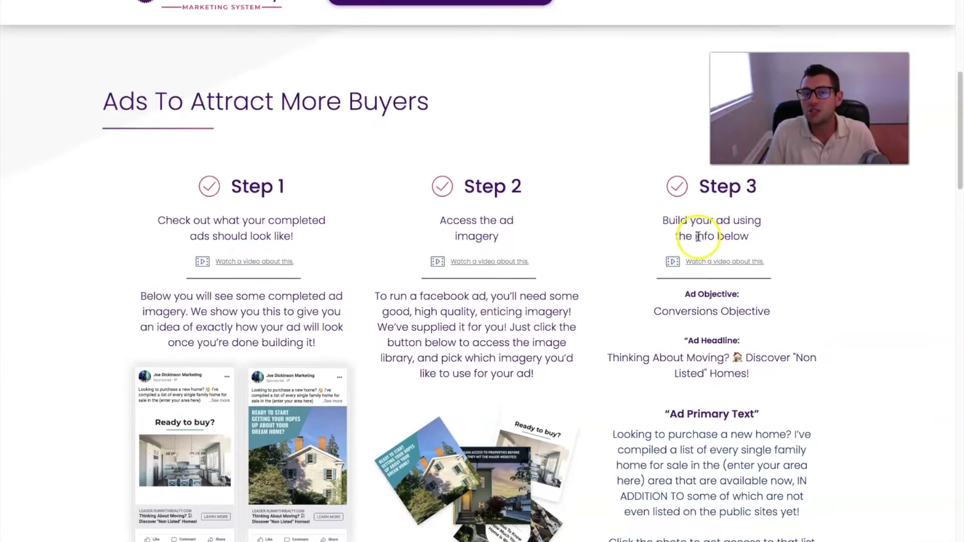
pyautogui.scroll(-1, 693, 238)
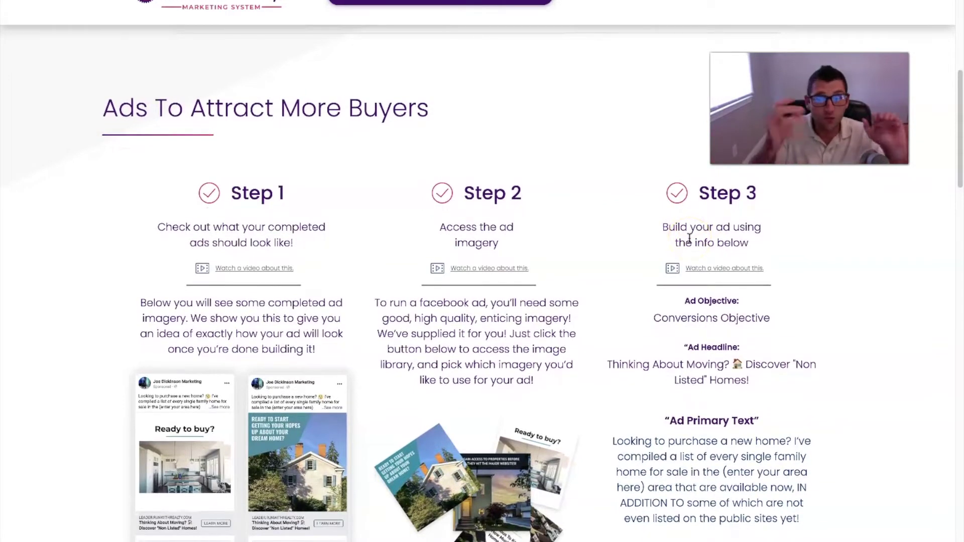
pyautogui.scroll(-3, 688, 243)
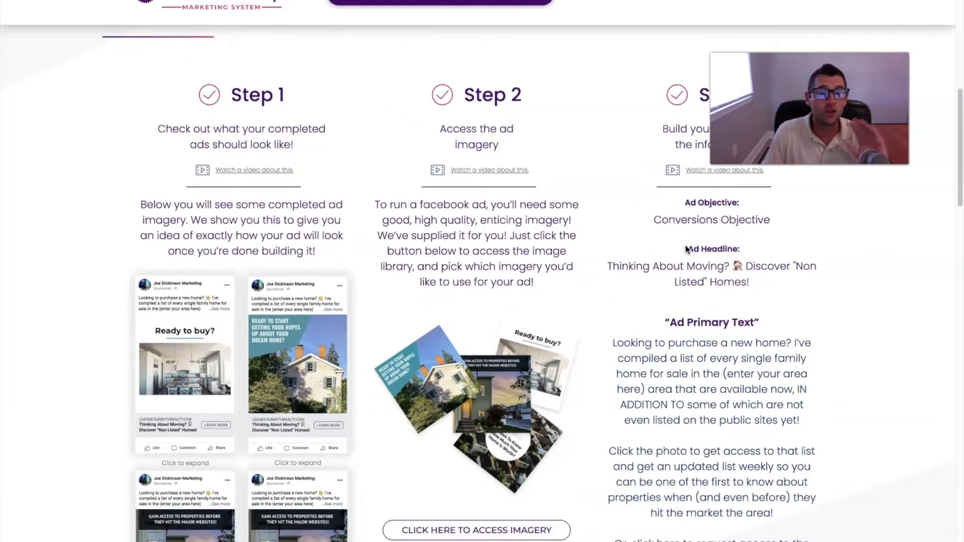
pyautogui.scroll(-2, 673, 246)
pyautogui.scroll(-1, 612, 247)
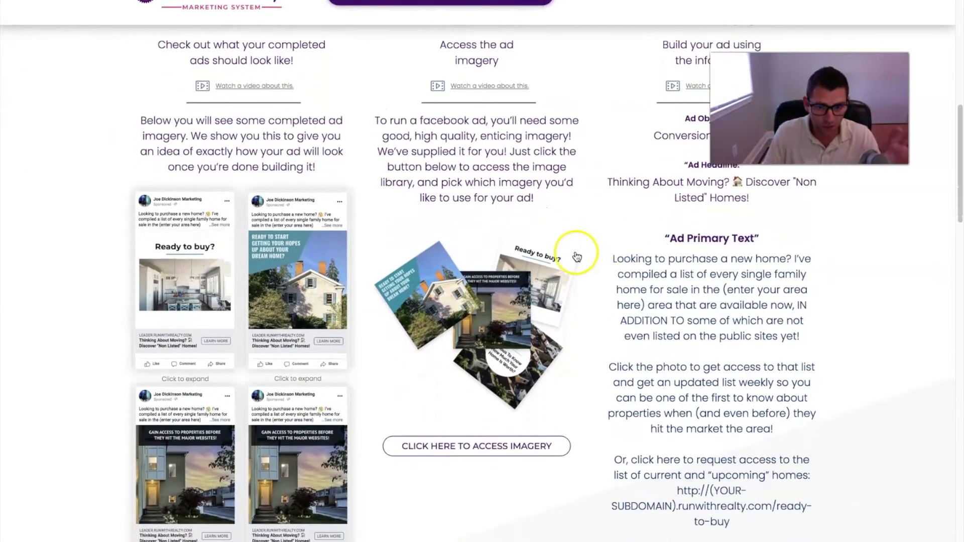
pyautogui.scroll(-5, 402, 261)
pyautogui.scroll(-1, 417, 316)
pyautogui.scroll(-1, 580, 278)
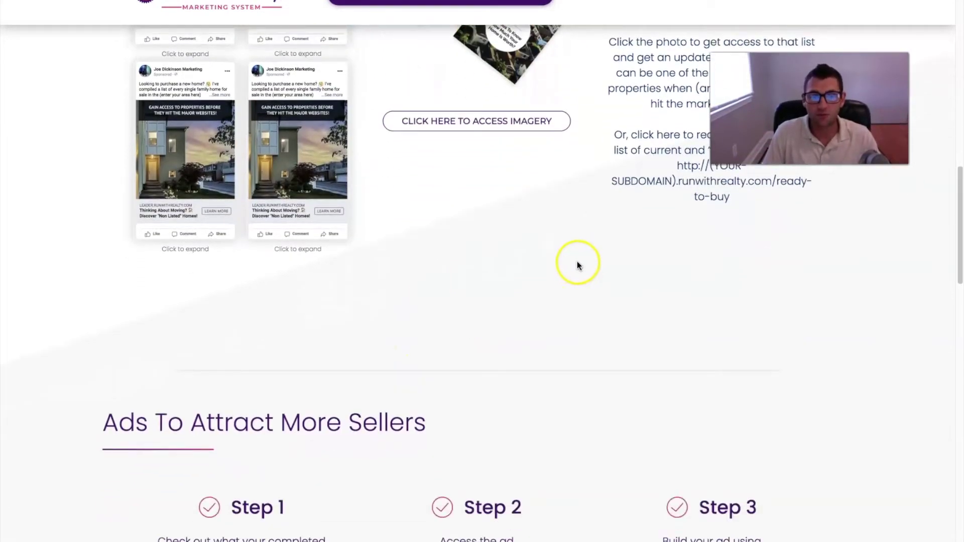
pyautogui.scroll(20, 577, 264)
pyautogui.scroll(-6, 567, 292)
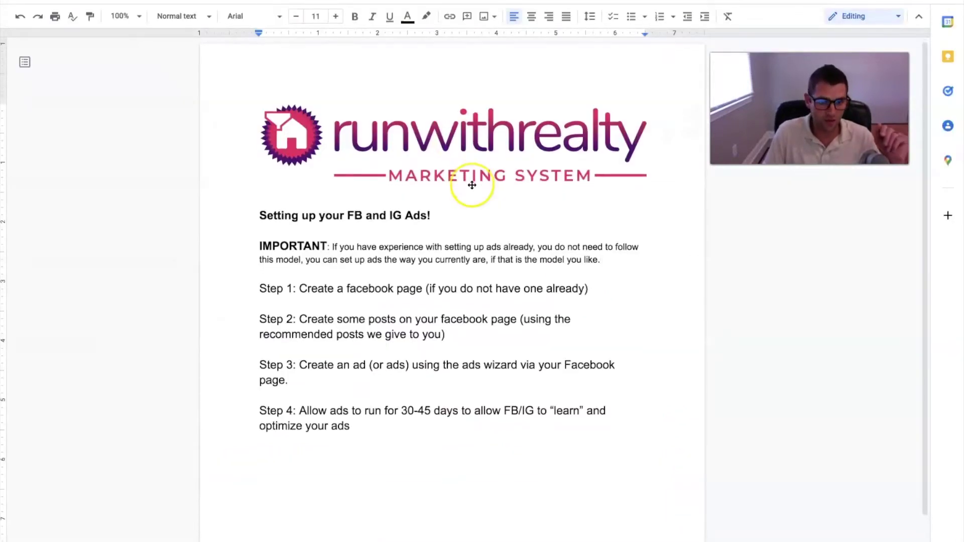
pyautogui.scroll(-1, 470, 181)
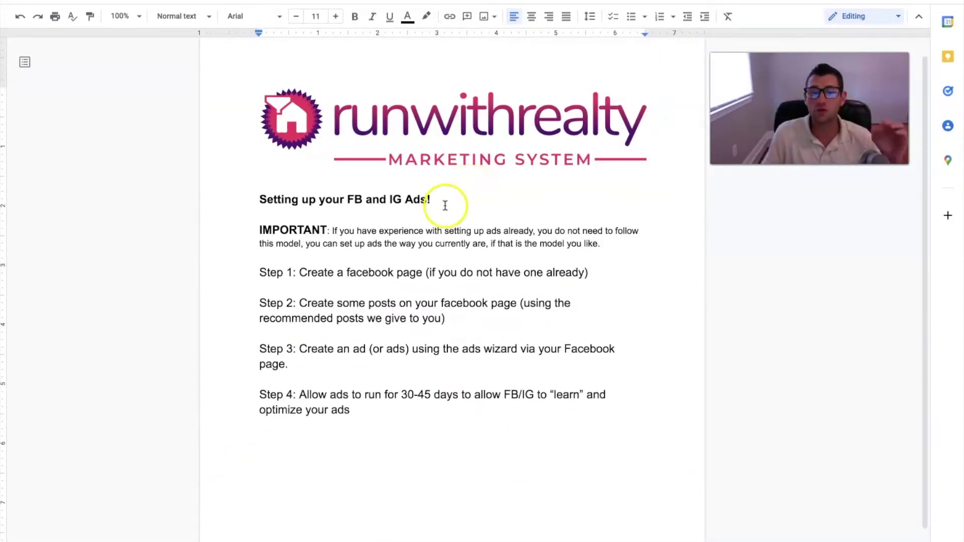
pyautogui.scroll(-2, 445, 206)
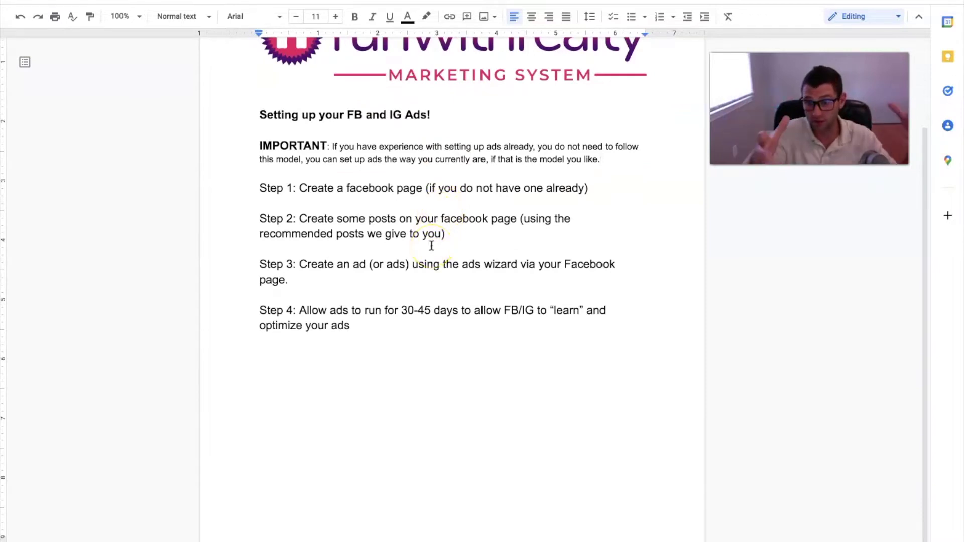
# Step: Place the insertion point at the end of the Step 2 text
pyautogui.click(401, 232)
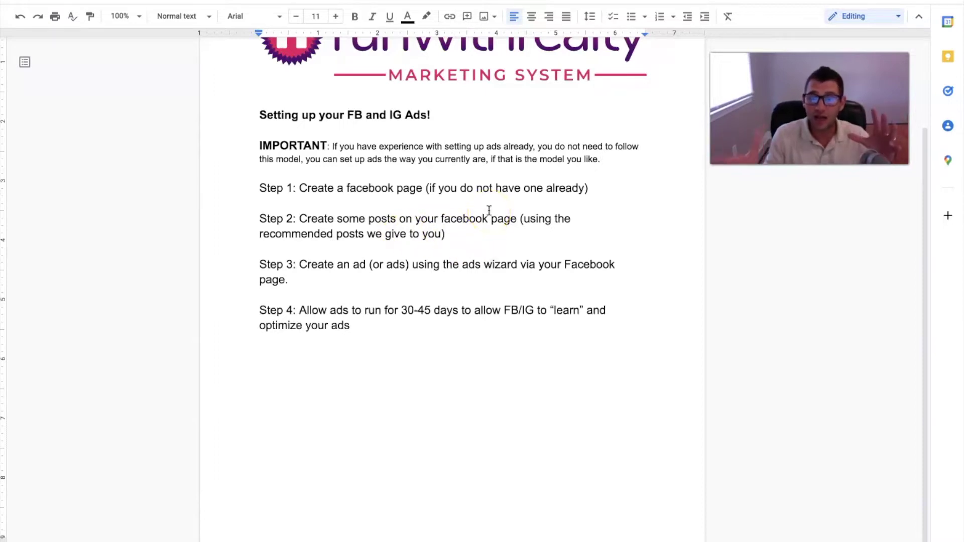
pyautogui.click(487, 229)
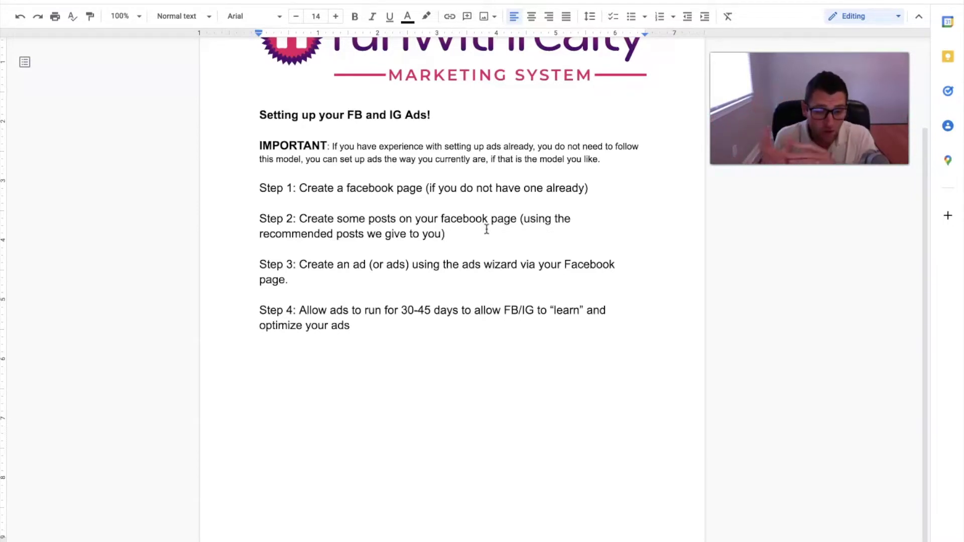
pyautogui.click(505, 129)
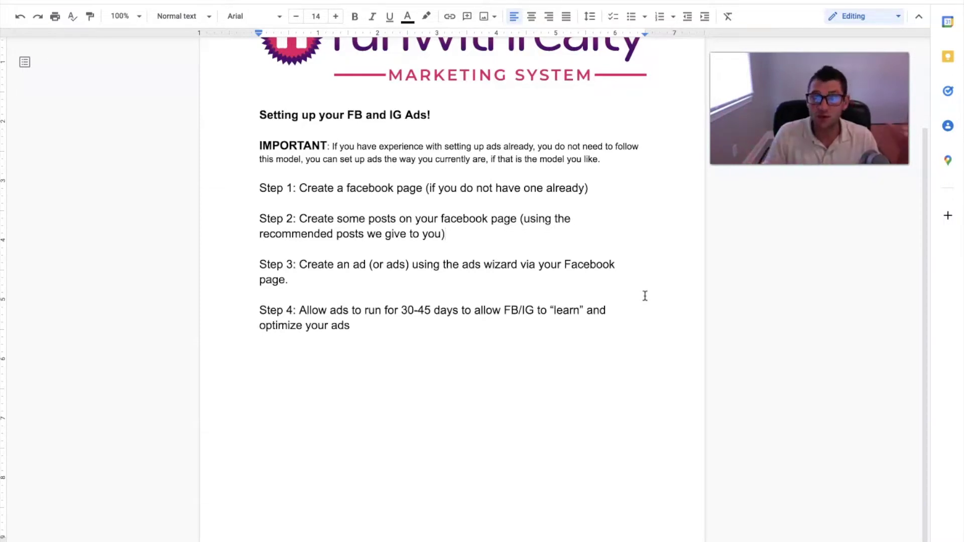
# Step: Place the insertion point at the ends of Steps 3 and 4, after 'optimize your ads'
pyautogui.click(380, 286)
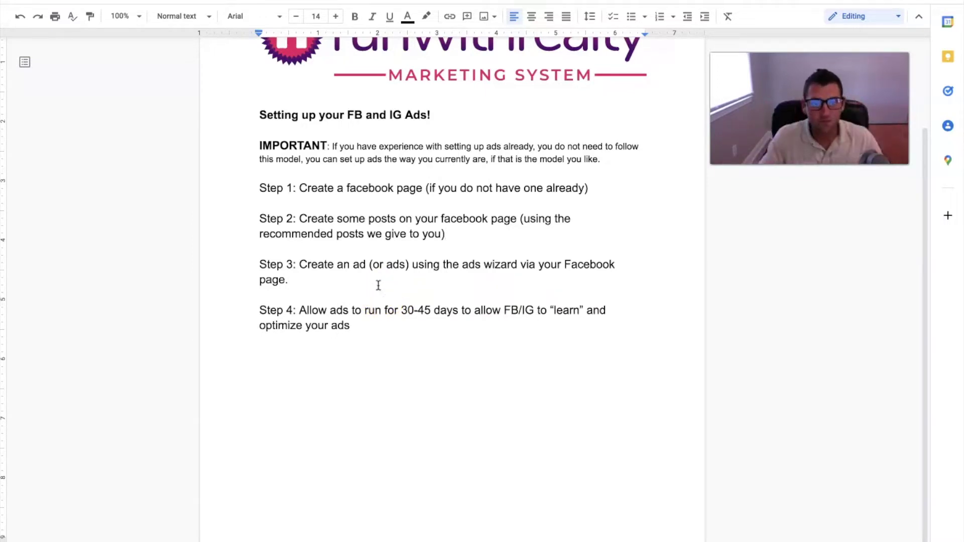
pyautogui.click(430, 325)
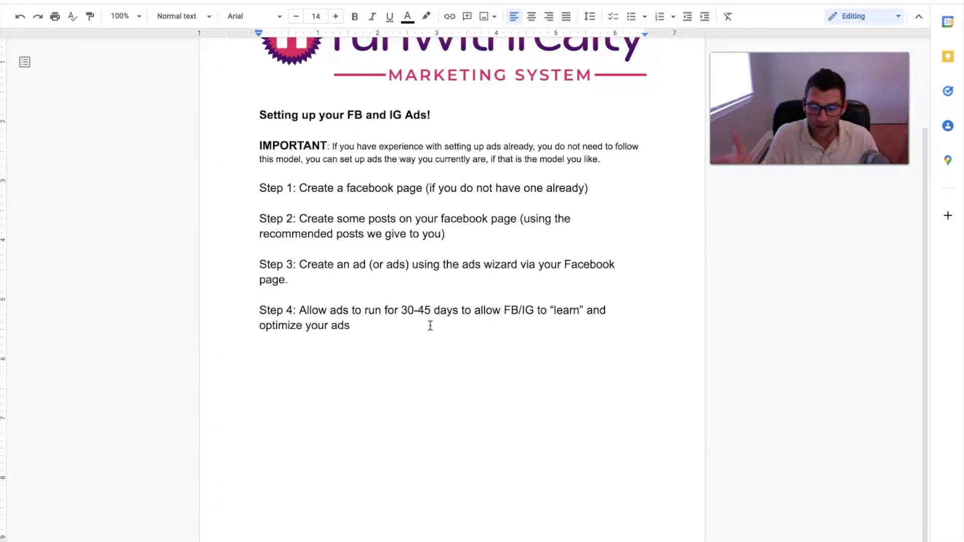
pyautogui.doubleClick(430, 326)
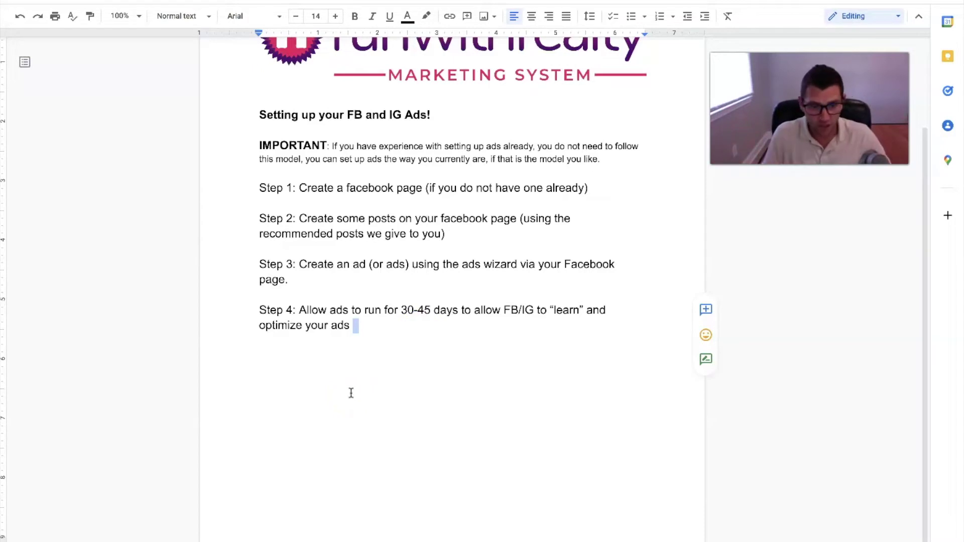
pyautogui.click(430, 327)
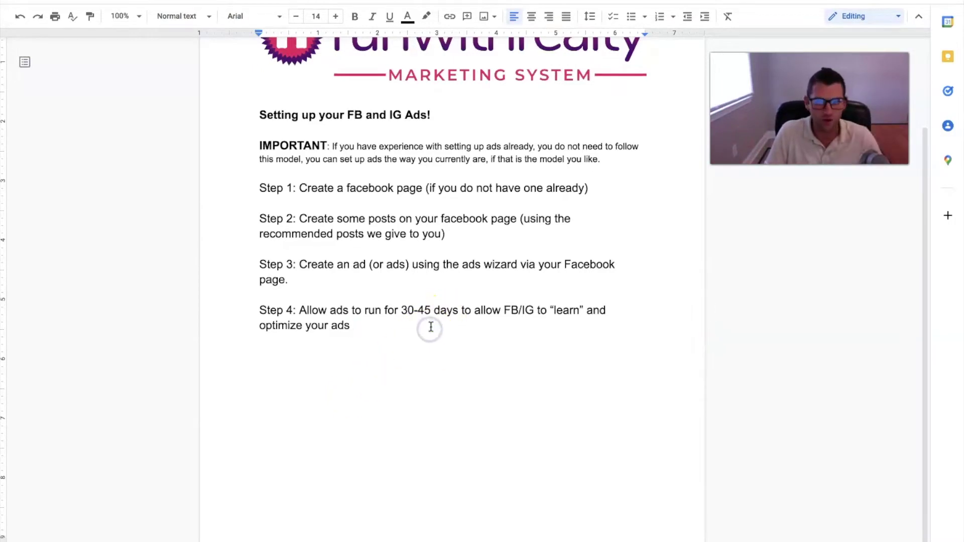
pyautogui.scroll(3, 428, 324)
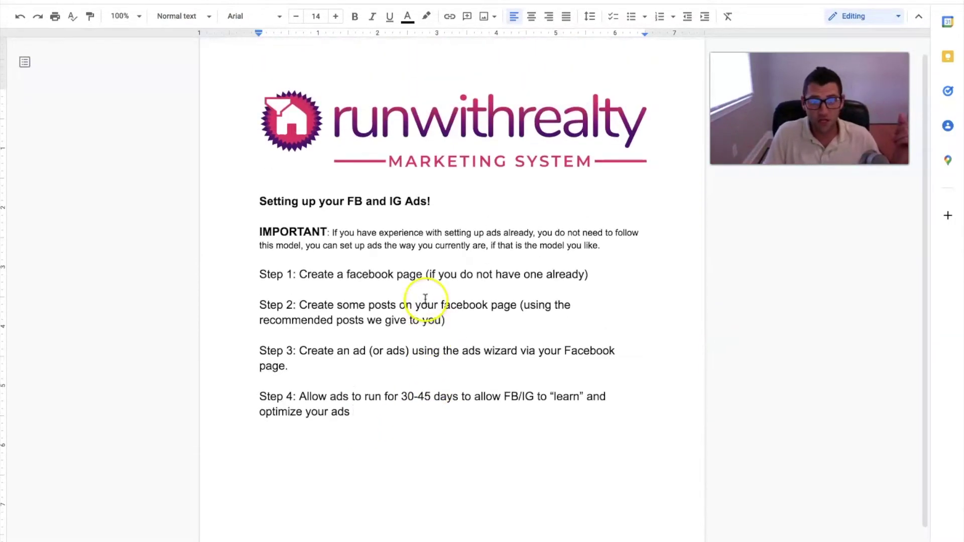
pyautogui.scroll(-1, 425, 300)
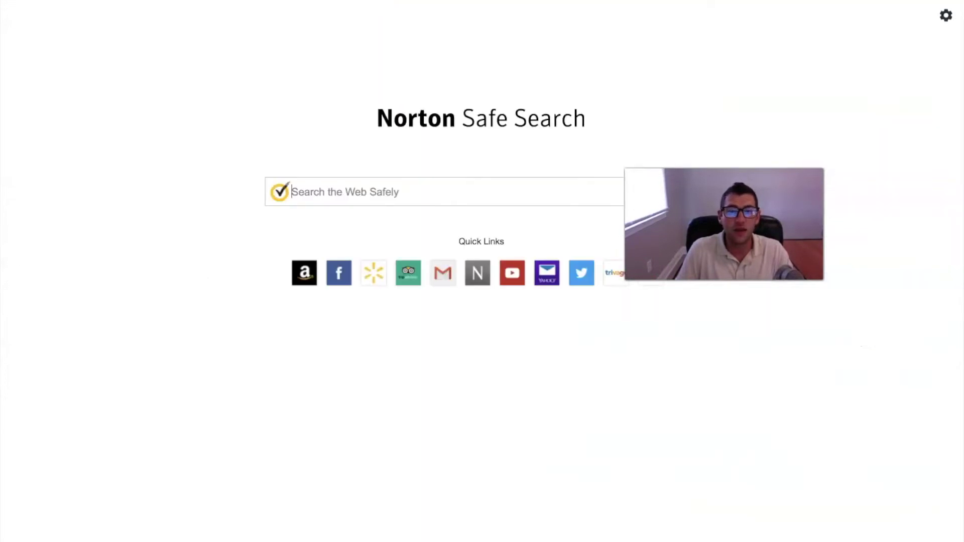
# Step: Load facebook.com and switch from the business page back to the personal profile
pyautogui.press('Return')
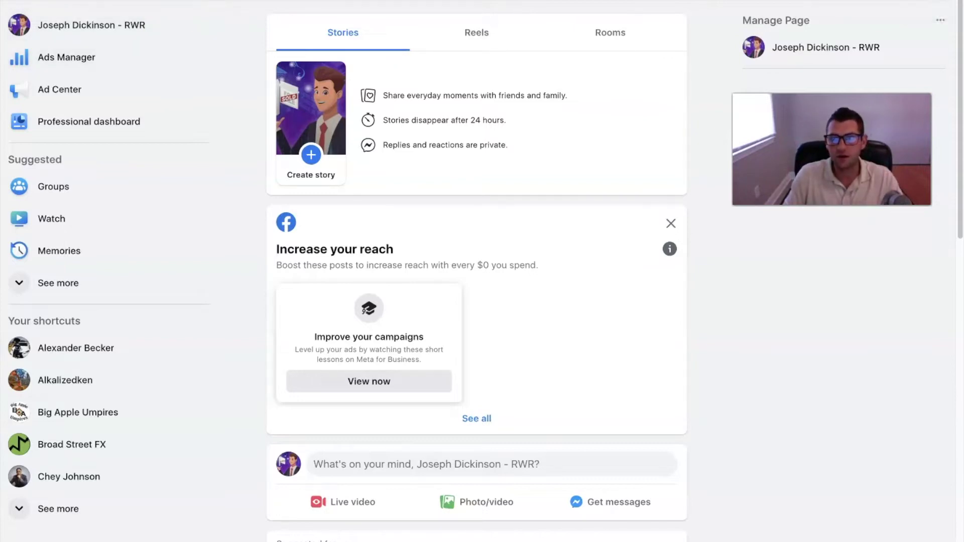
pyautogui.click(923, 21)
pyautogui.click(923, 21)
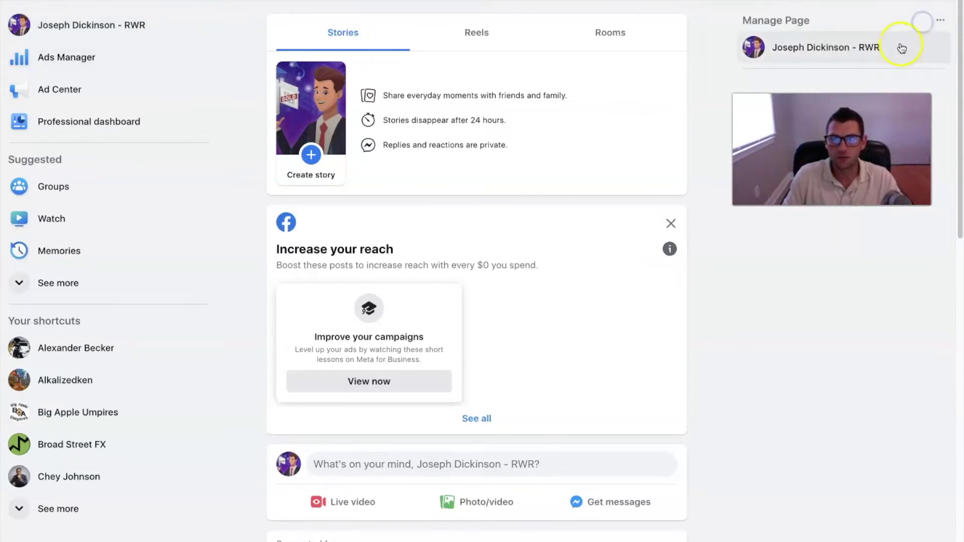
pyautogui.click(902, 48)
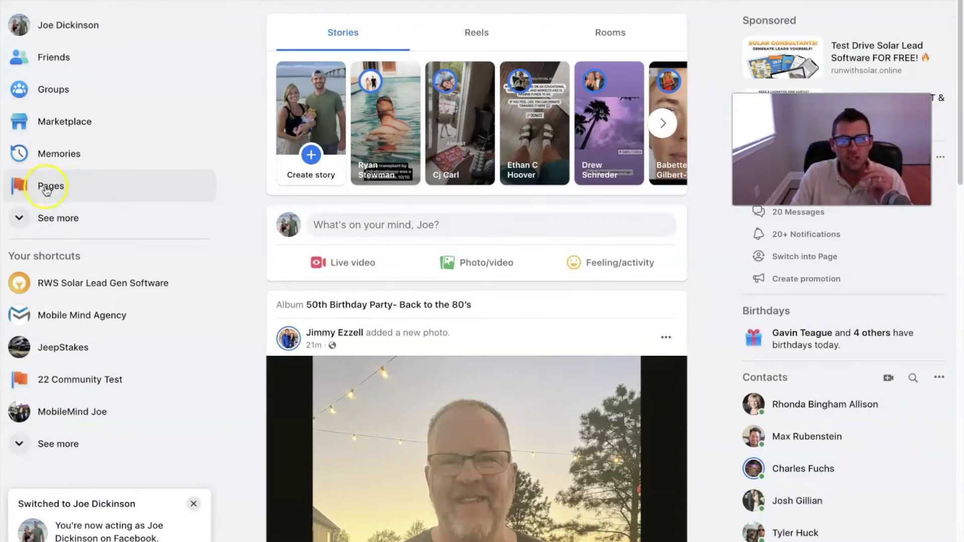
pyautogui.click(50, 186)
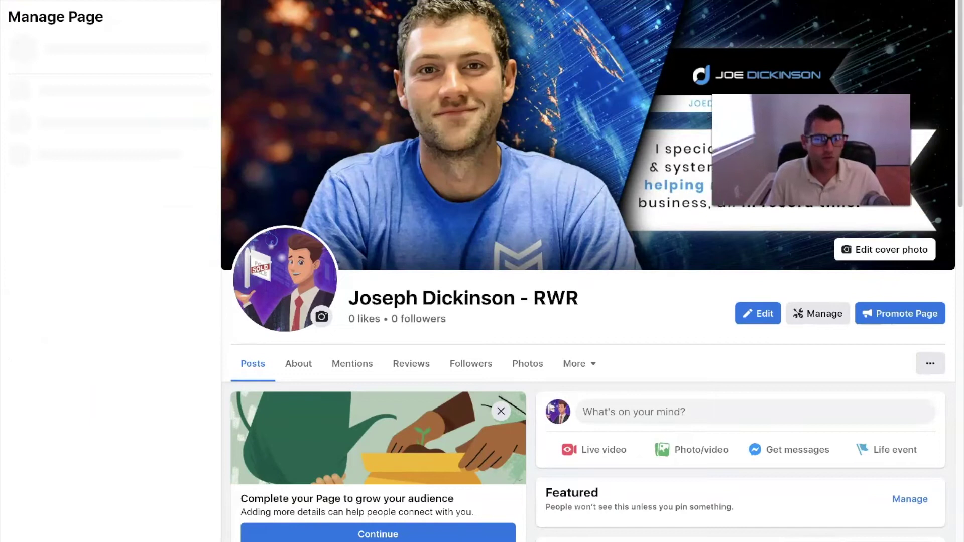
# Step: Look over the business Page, then bring up the Norton Safe Search page in a new tab
pyautogui.scroll(-2, 409, 206)
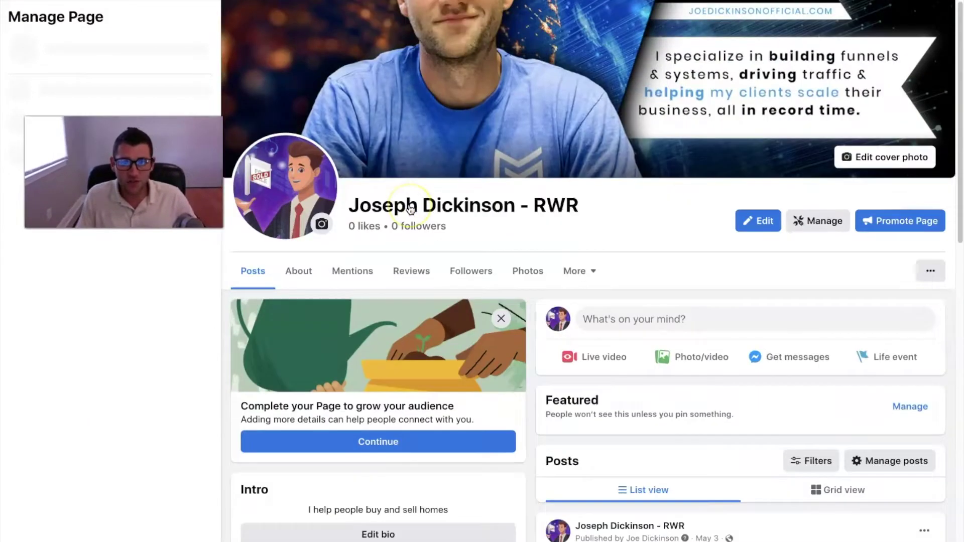
pyautogui.scroll(1, 457, 219)
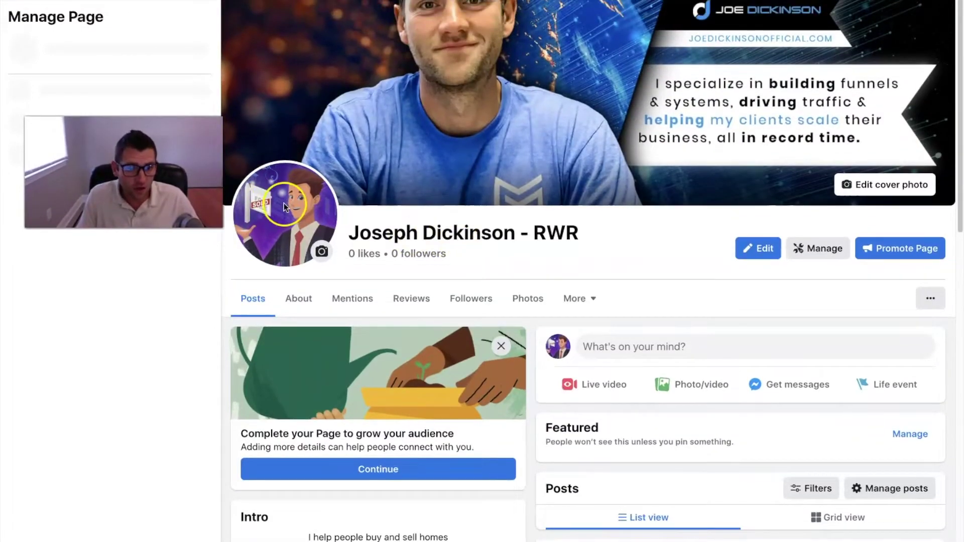
pyautogui.scroll(2, 284, 203)
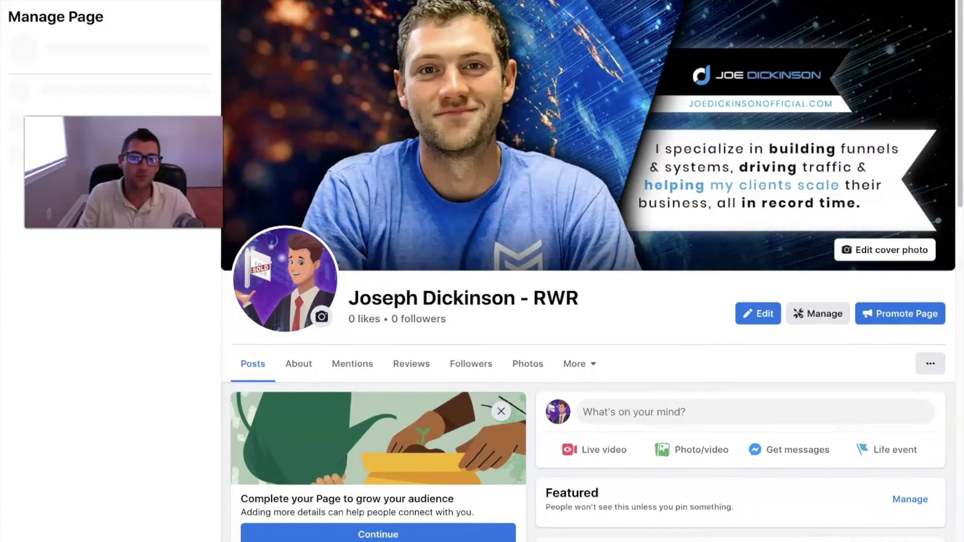
pyautogui.hotkey('ctrl', 't')
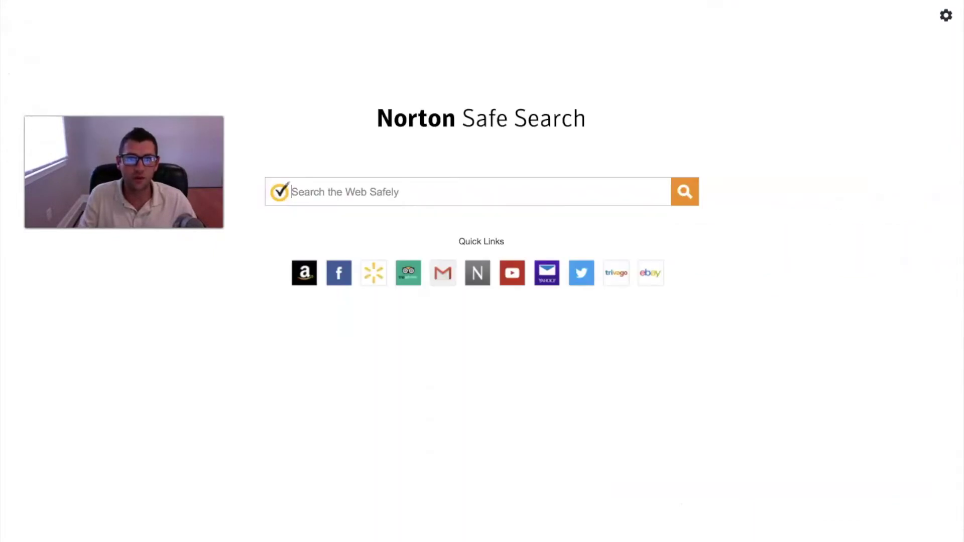
# Step: Visit pixabay.com, then go to shutterstock.com
pyautogui.write('pix')
pyautogui.press('Return')
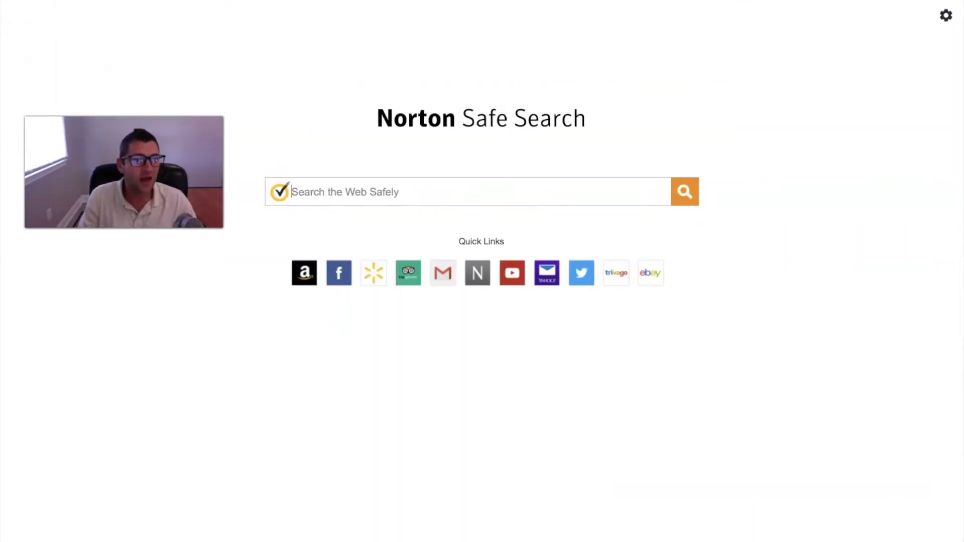
pyautogui.hotkey('ctrl', 'l')
pyautogui.write('shutterstock')
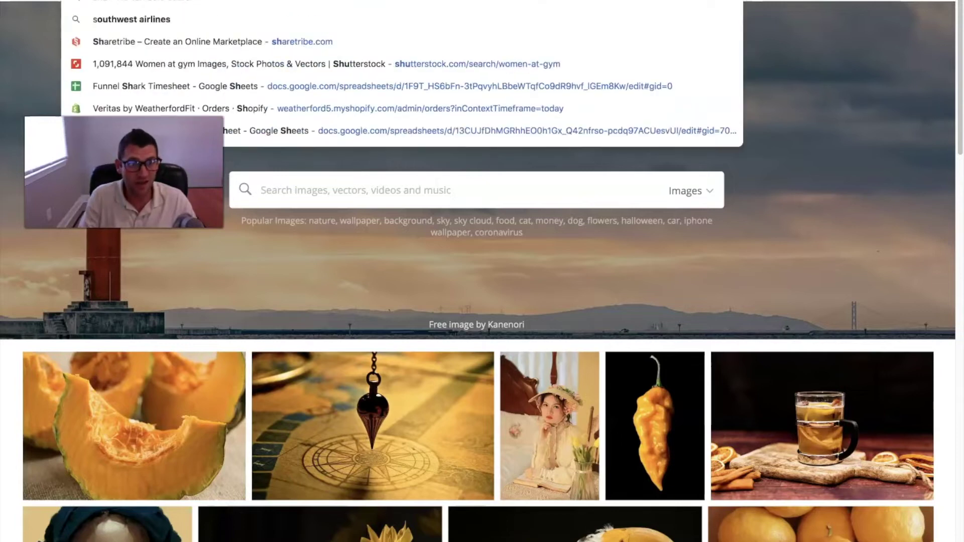
pyautogui.press('Return')
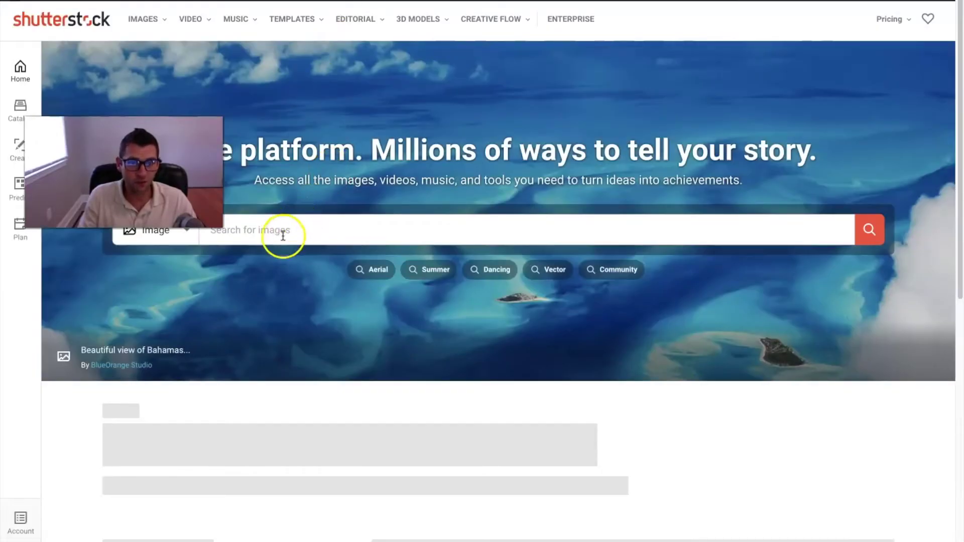
# Step: Search Shutterstock for 'real estate' images and browse the results
pyautogui.click(287, 229)
pyautogui.write('real estate')
pyautogui.press('Return')
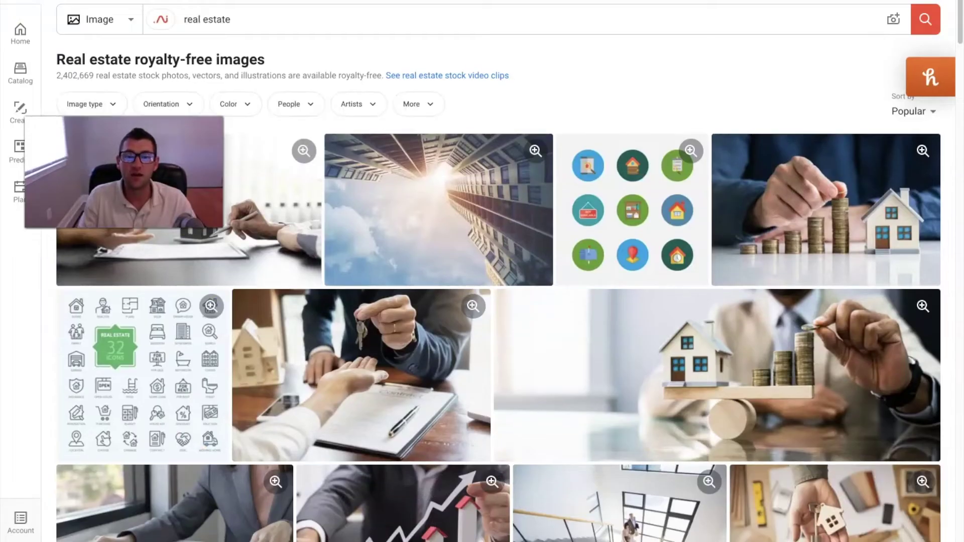
pyautogui.scroll(-5, 498, 292)
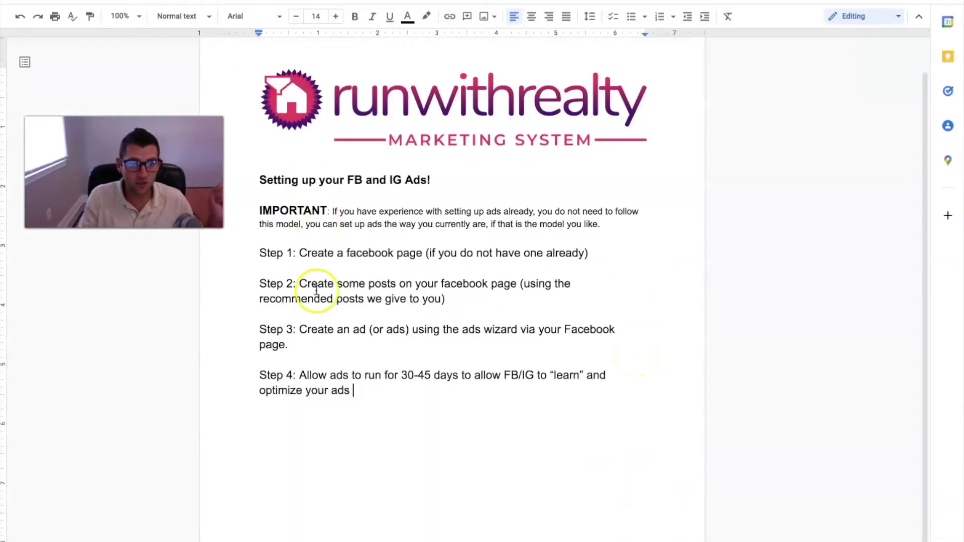
pyautogui.moveTo(475, 284); pyautogui.dragTo(341, 285)
pyautogui.click(470, 298)
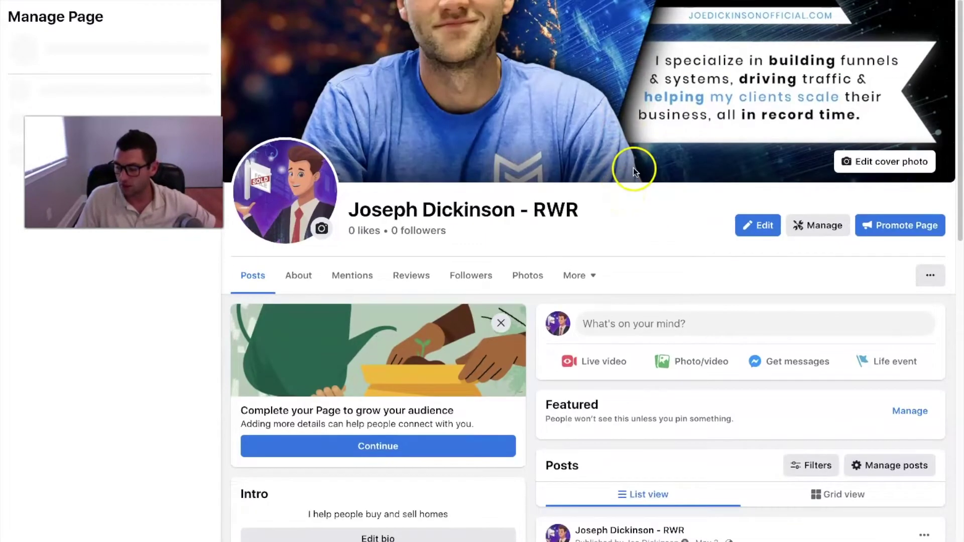
# Step: From the business Page's Promote Page options, choose Create new ad
pyautogui.scroll(-1, 618, 216)
pyautogui.scroll(-1, 617, 220)
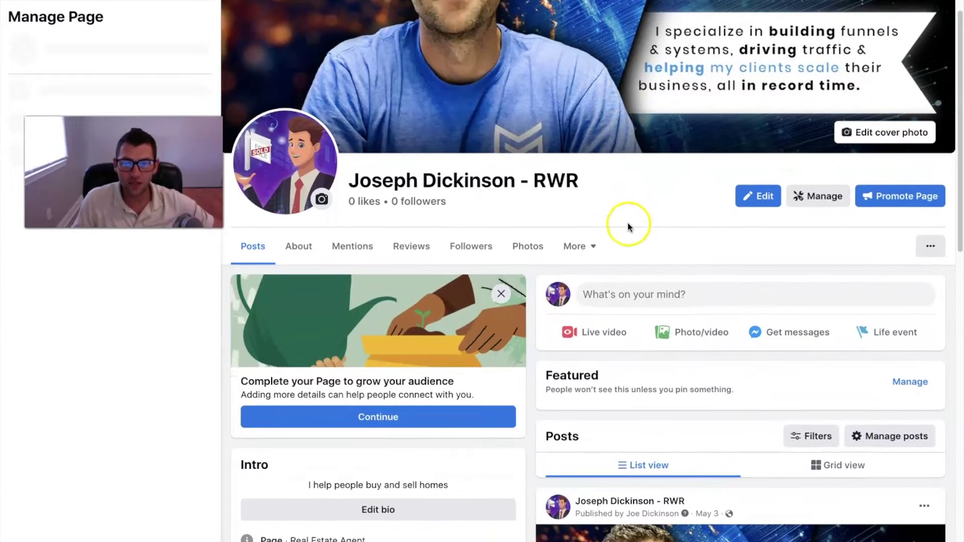
pyautogui.scroll(-1, 611, 275)
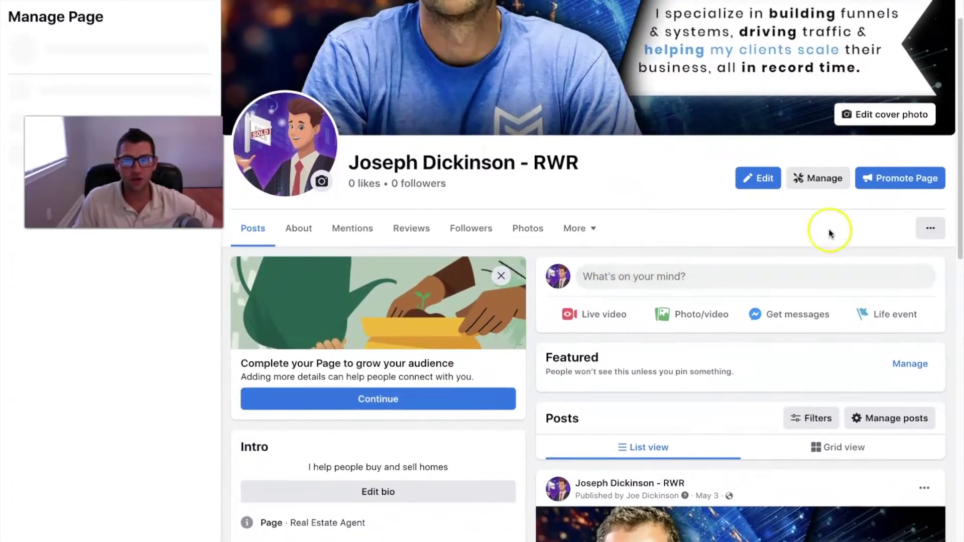
pyautogui.click(908, 188)
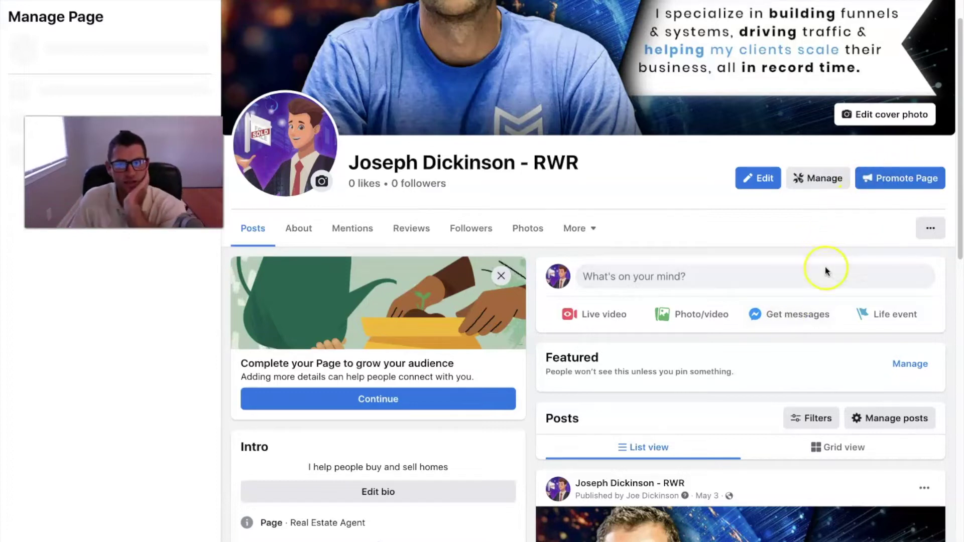
pyautogui.click(898, 178)
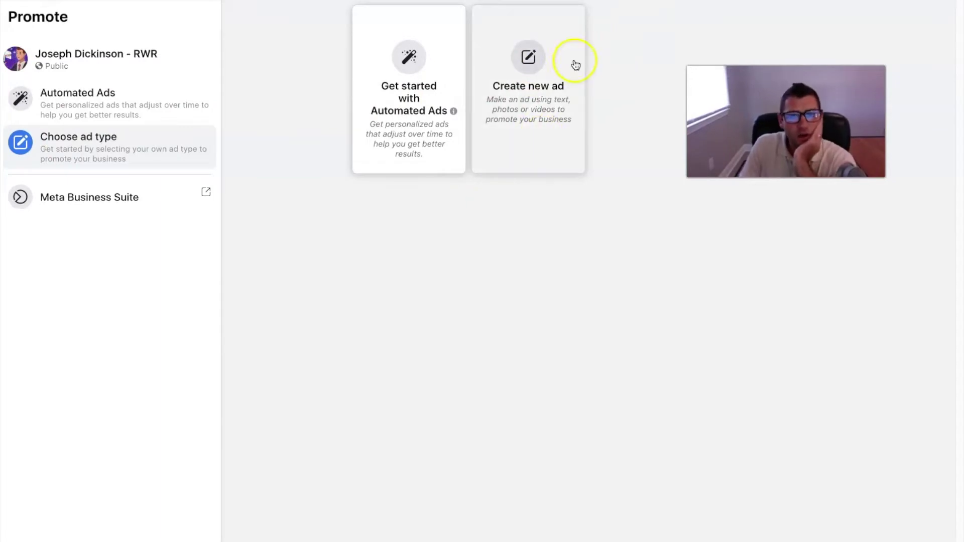
pyautogui.click(546, 86)
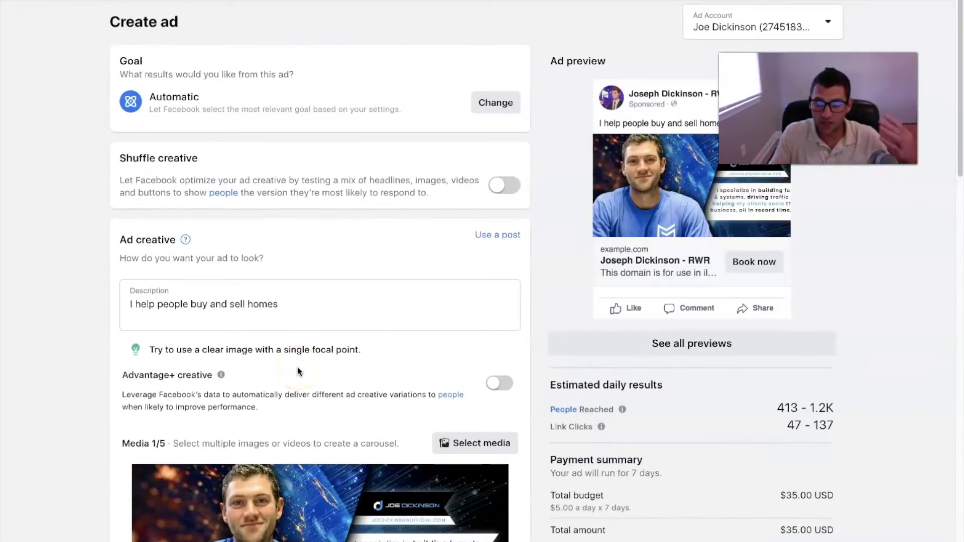
# Step: Turn on the Shuffle creative toggle in the Create ad form and review the reloaded creative
pyautogui.scroll(-2, 321, 361)
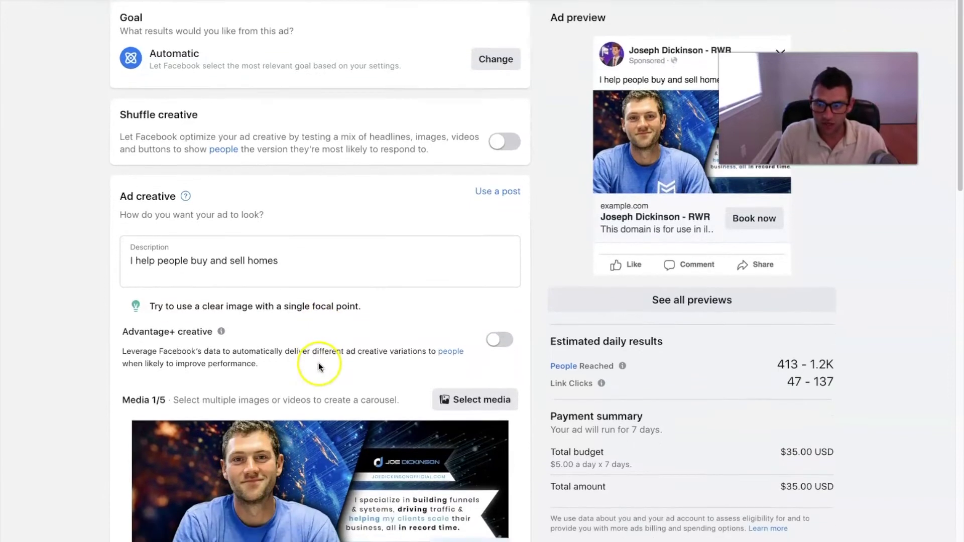
pyautogui.scroll(3, 318, 362)
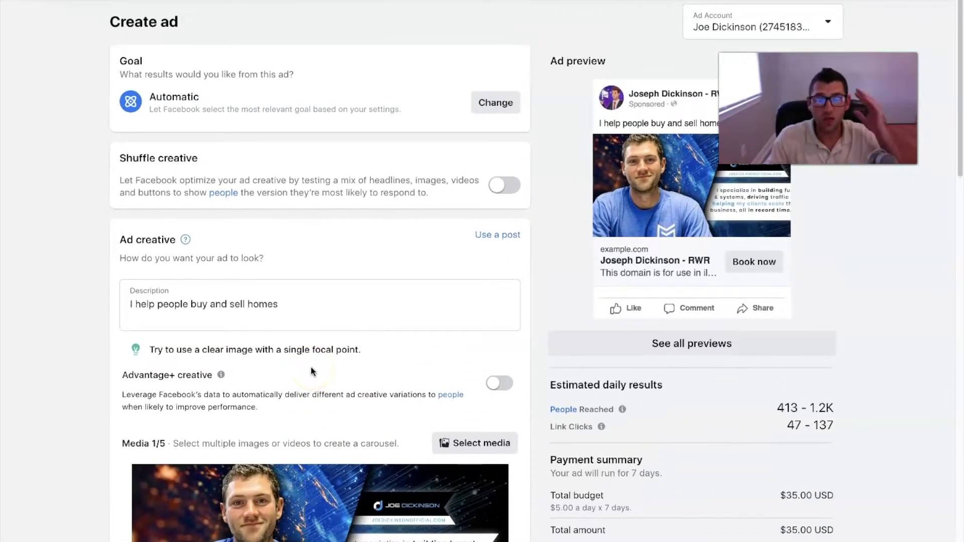
pyautogui.click(298, 369)
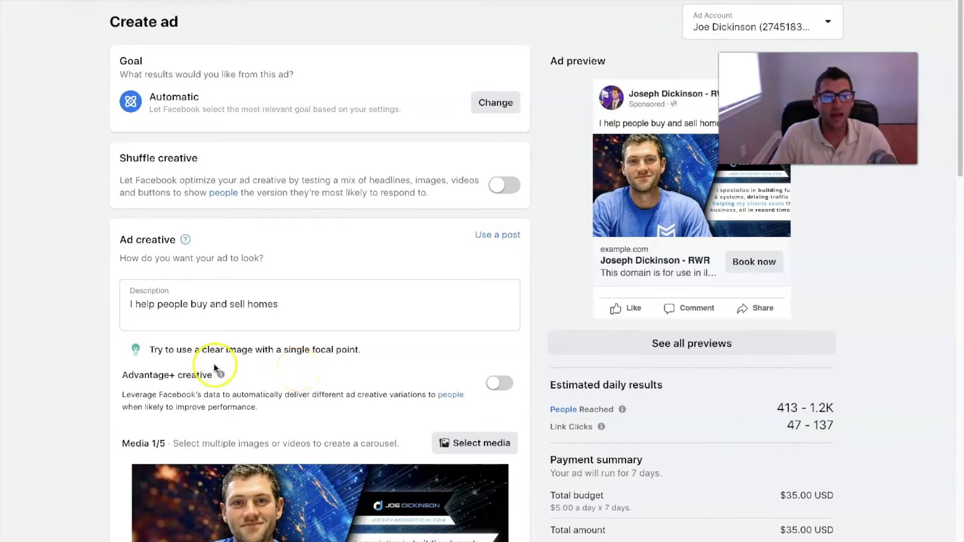
pyautogui.scroll(-1, 214, 364)
pyautogui.click(257, 367)
pyautogui.click(296, 32)
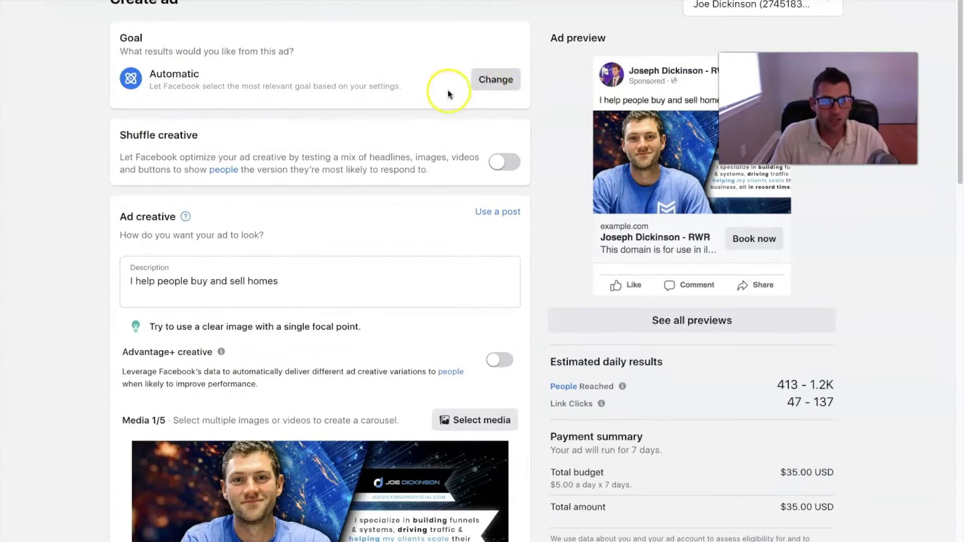
pyautogui.scroll(-1, 165, 125)
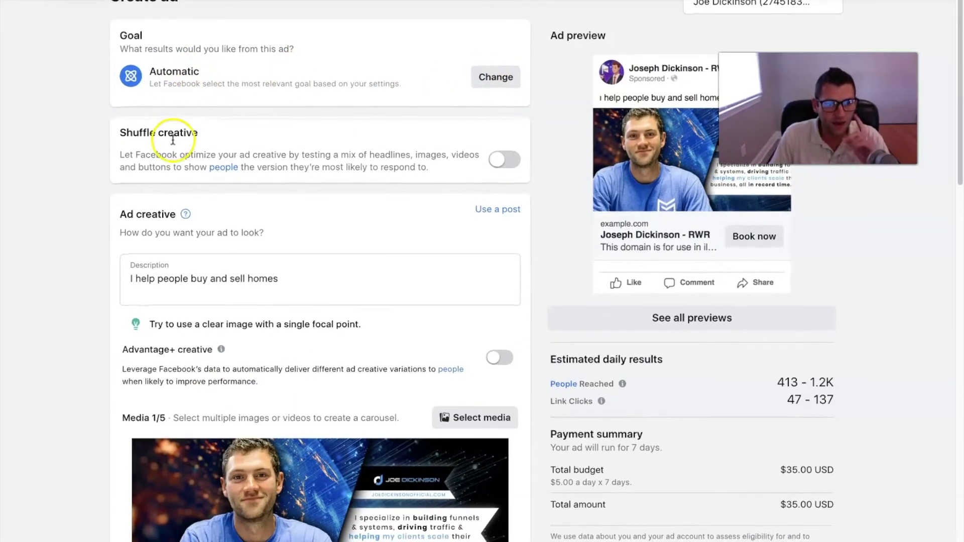
pyautogui.click(499, 160)
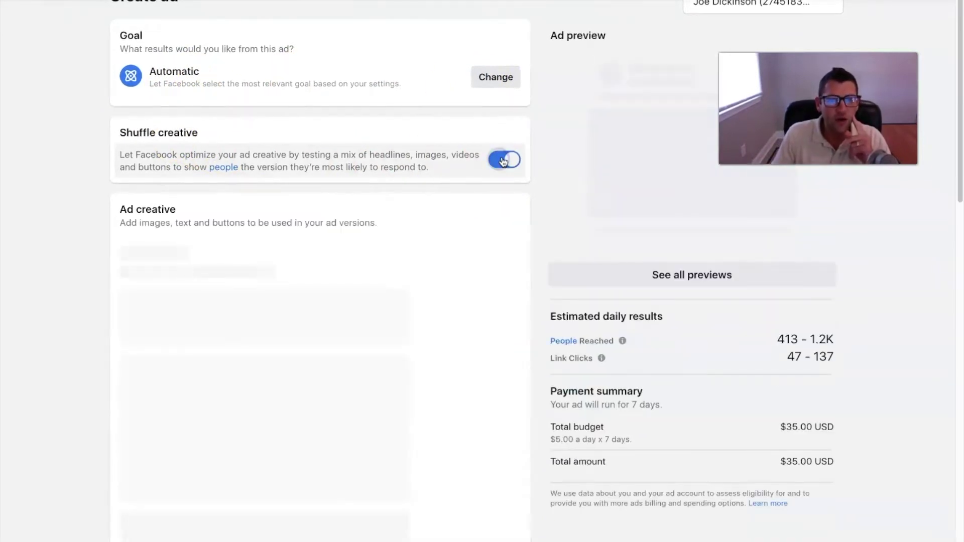
pyautogui.scroll(-1, 479, 186)
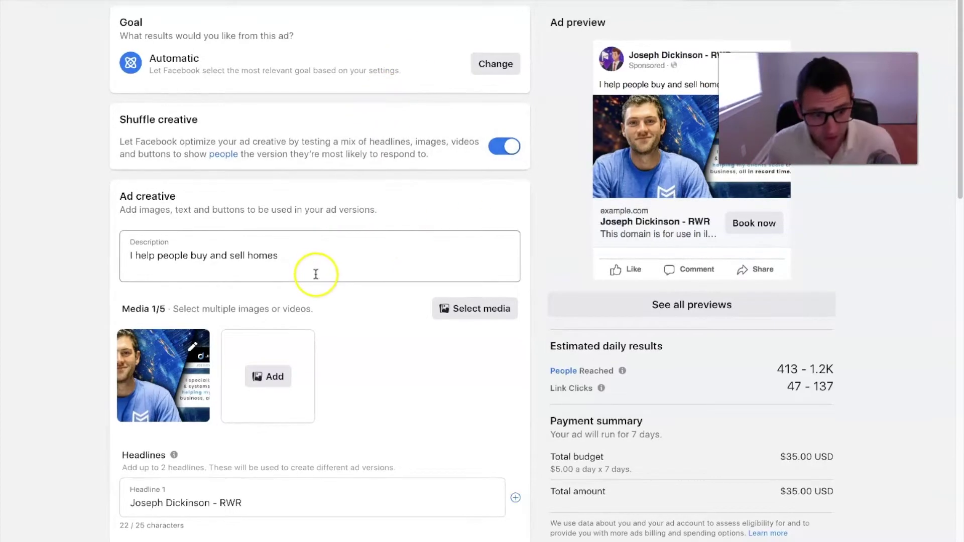
pyautogui.scroll(-1, 335, 274)
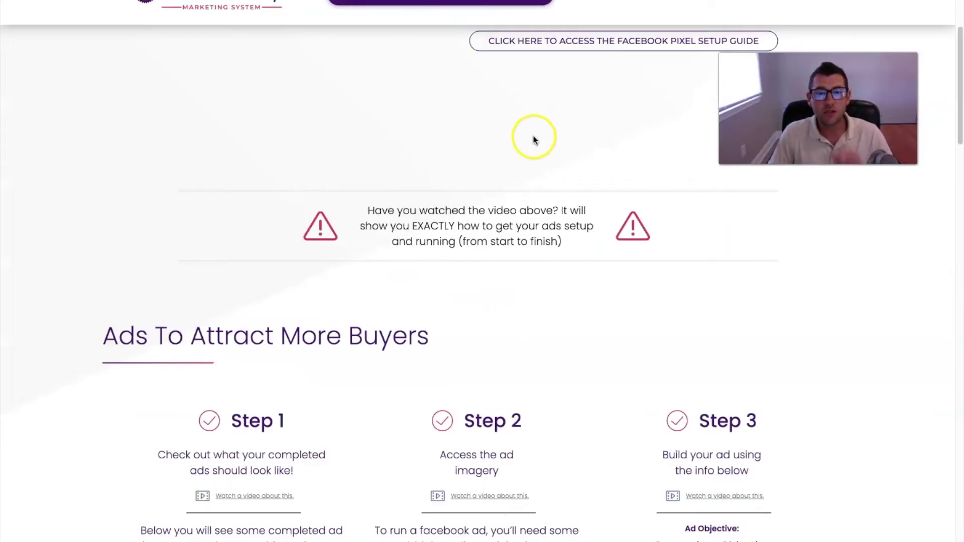
pyautogui.scroll(-3, 535, 151)
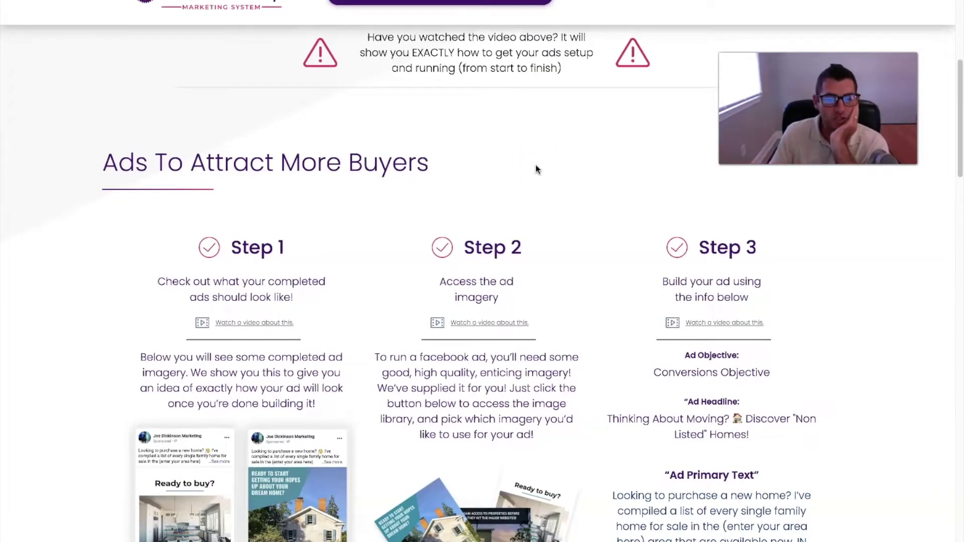
# Step: Follow the Step 2 imagery link under Ads To Attract More Sellers to Dropbox's Facebook Ad Graphics folder
pyautogui.scroll(-1, 523, 157)
pyautogui.scroll(-1, 319, 120)
pyautogui.scroll(-10, 371, 119)
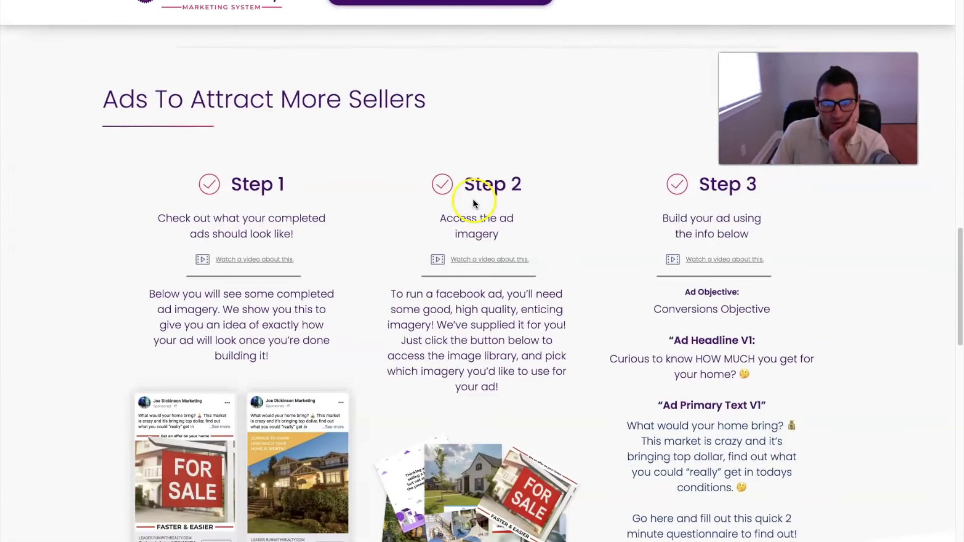
pyautogui.scroll(1, 474, 199)
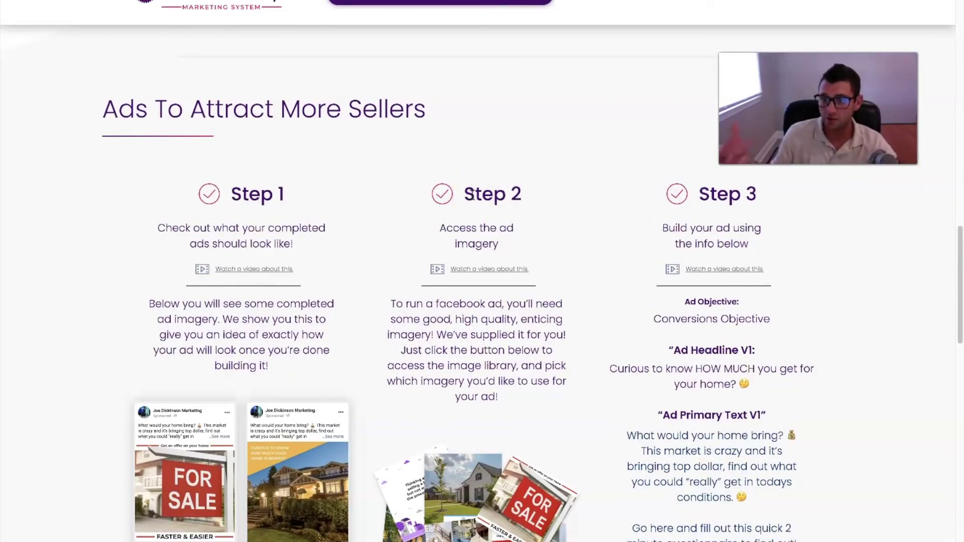
pyautogui.scroll(-3, 473, 161)
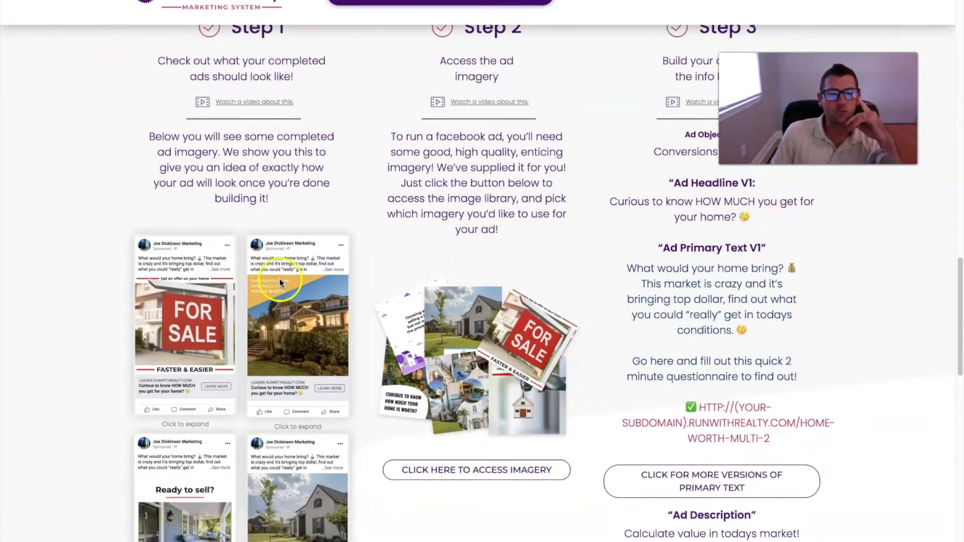
pyautogui.scroll(-2, 194, 392)
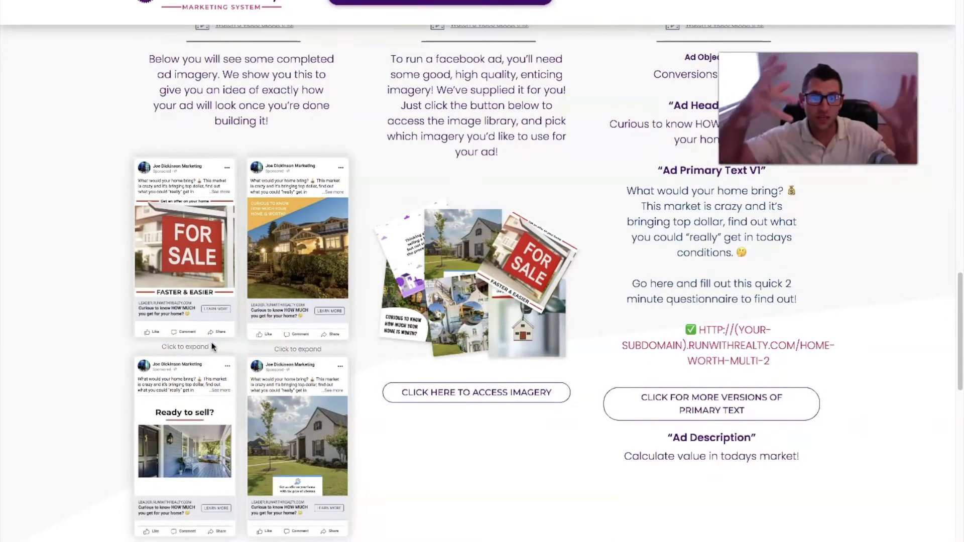
pyautogui.click(328, 283)
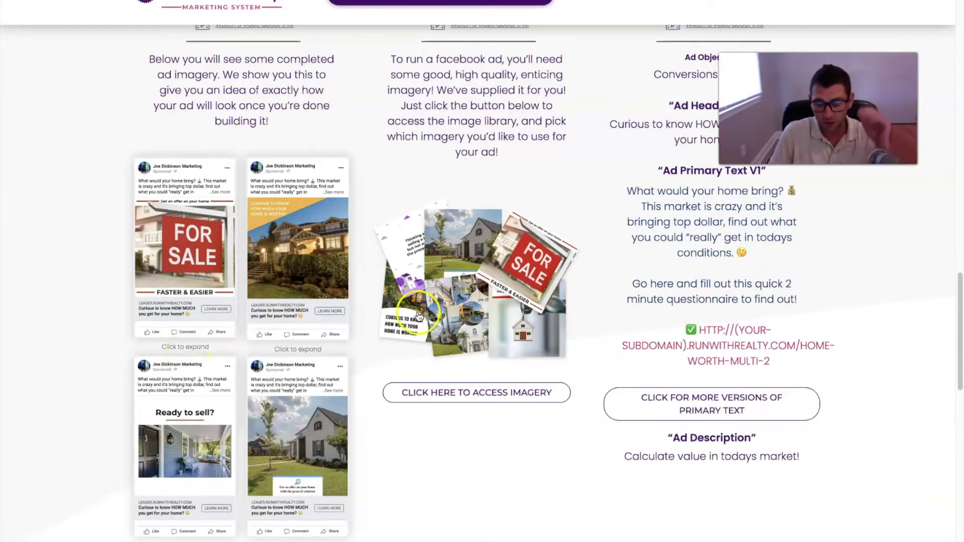
pyautogui.click(494, 397)
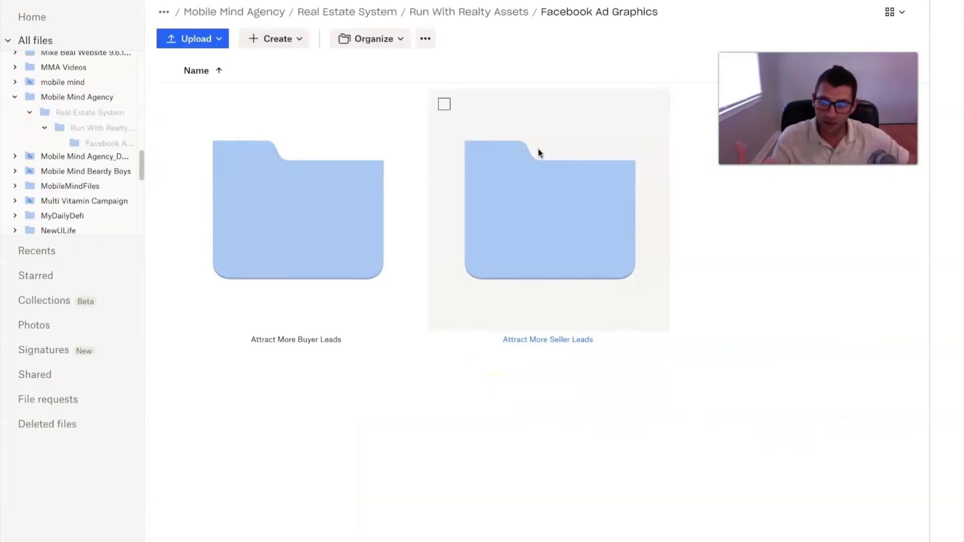
# Step: Open the Attract More Seller Leads folder and download the Get Offer Faster image
pyautogui.click(529, 211)
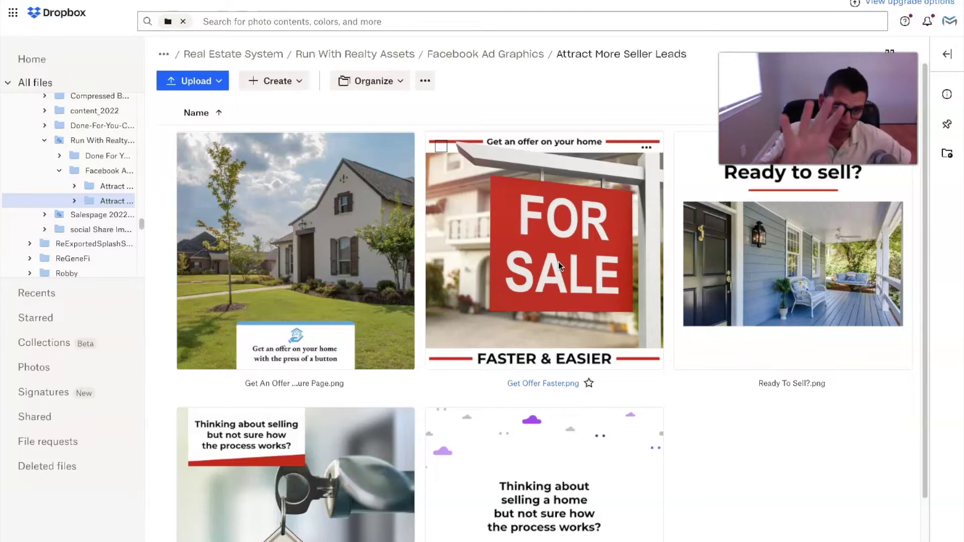
pyautogui.hotkey('ctrl', 'w')
pyautogui.click(477, 406)
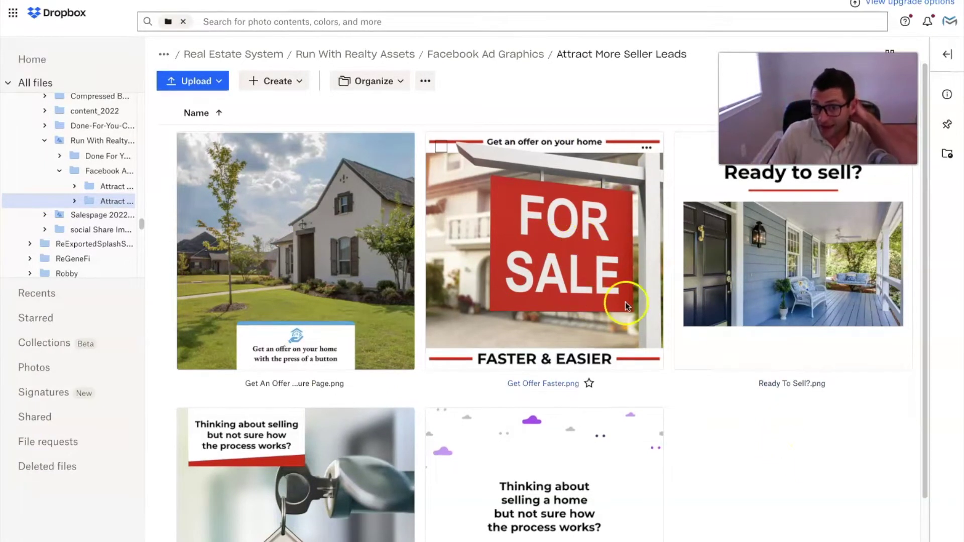
pyautogui.click(516, 258)
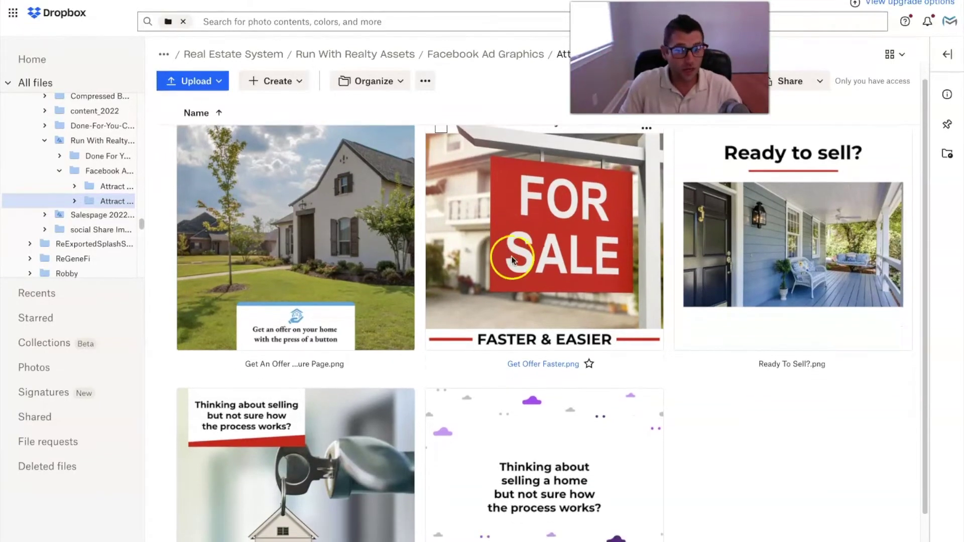
pyautogui.click(441, 159)
pyautogui.click(442, 150)
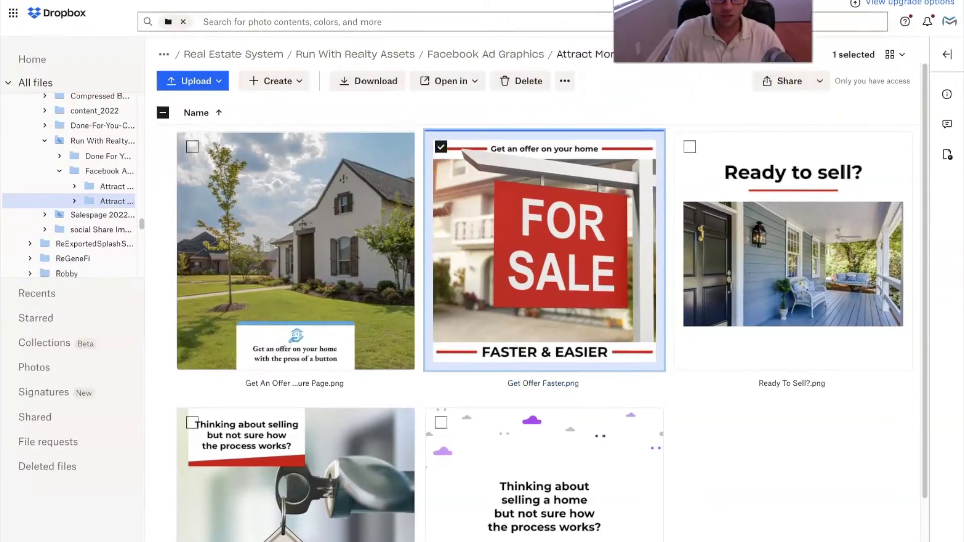
pyautogui.click(378, 93)
pyautogui.click(413, 151)
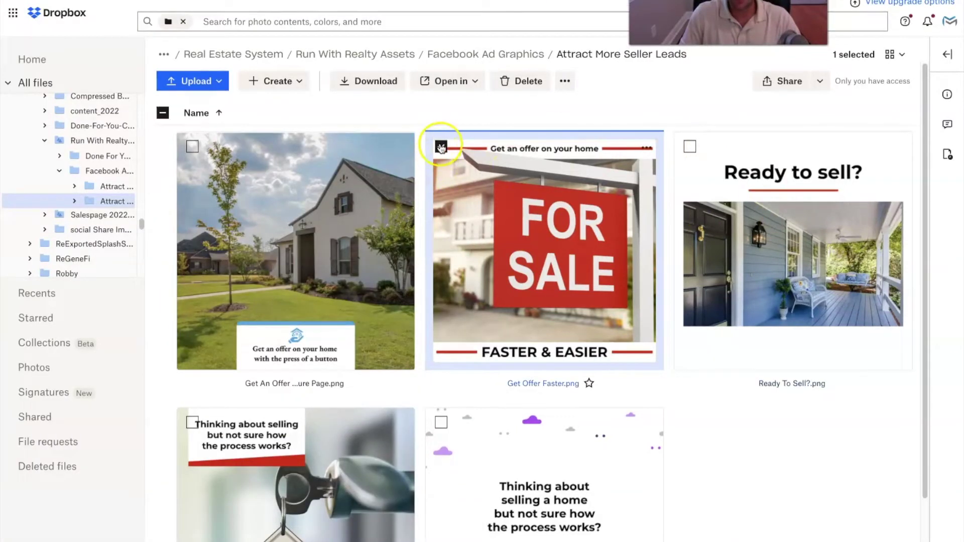
pyautogui.click(441, 147)
# Step: Download the Ready To Sell? and key-in-door house images
pyautogui.click(690, 146)
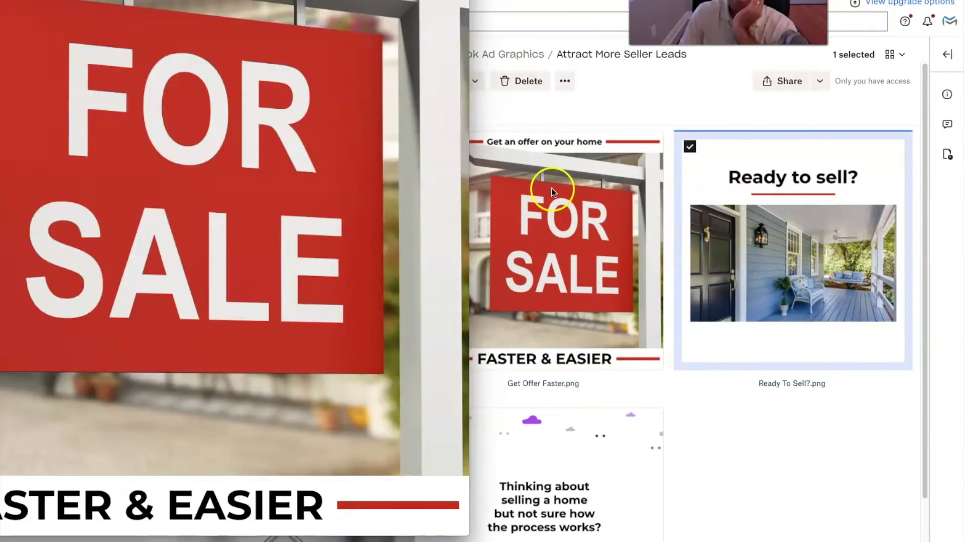
pyautogui.scroll(-3, 770, 510)
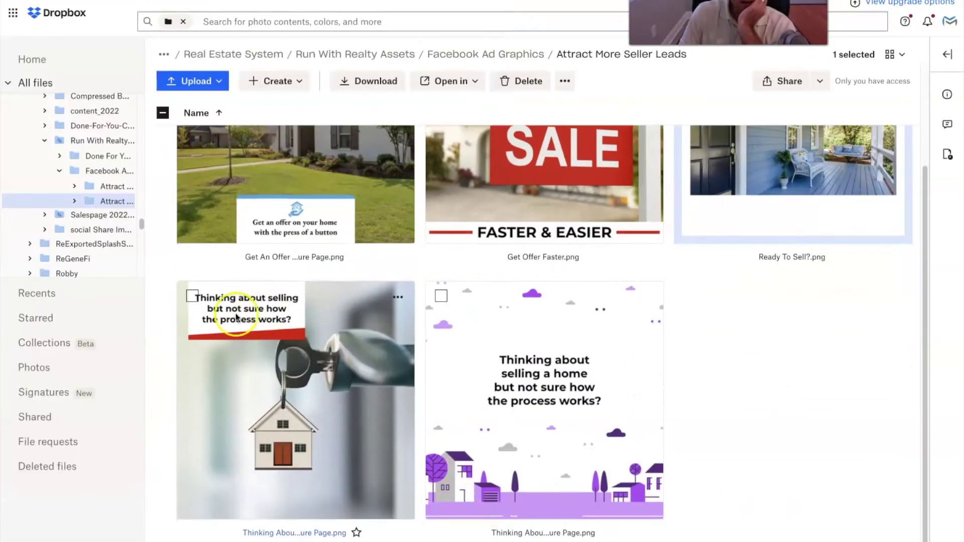
pyautogui.click(191, 296)
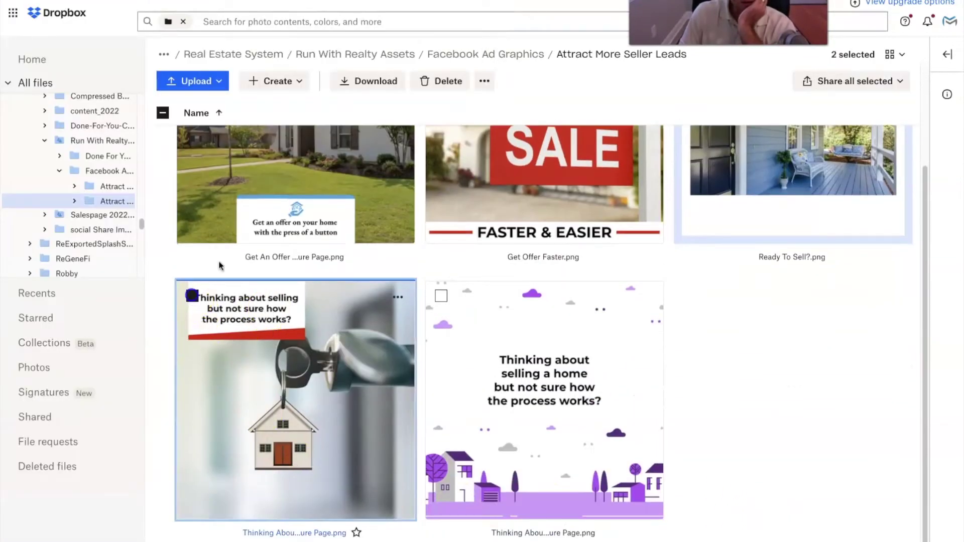
pyautogui.click(378, 86)
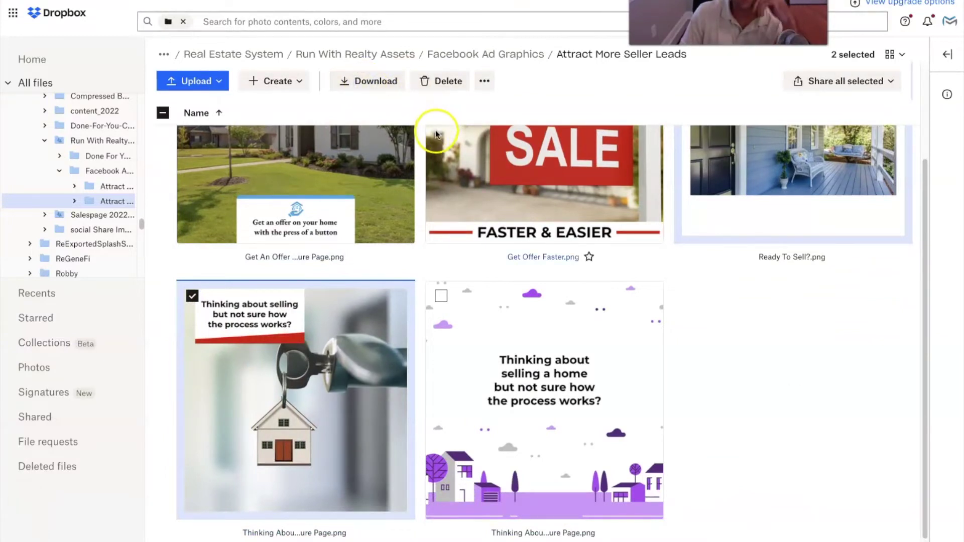
pyautogui.click(363, 85)
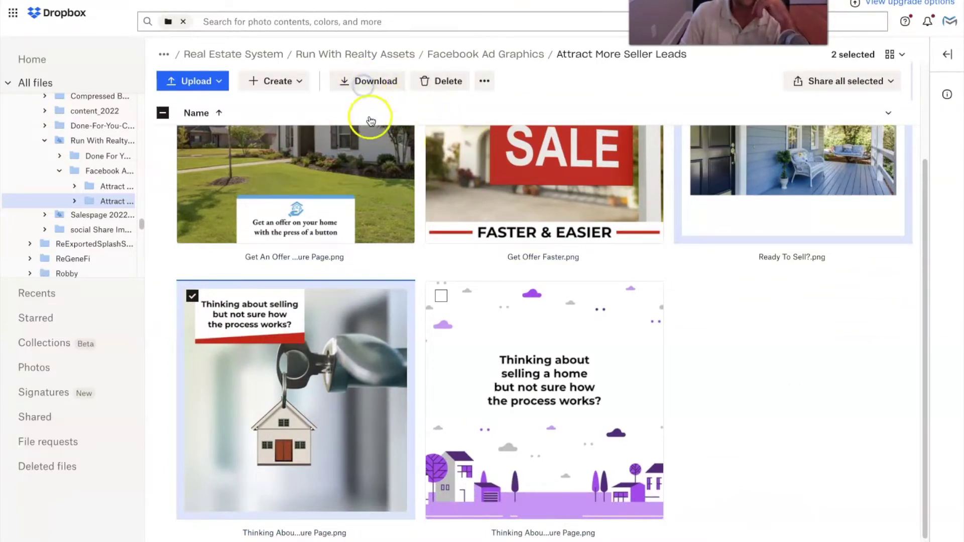
pyautogui.scroll(3, 613, 251)
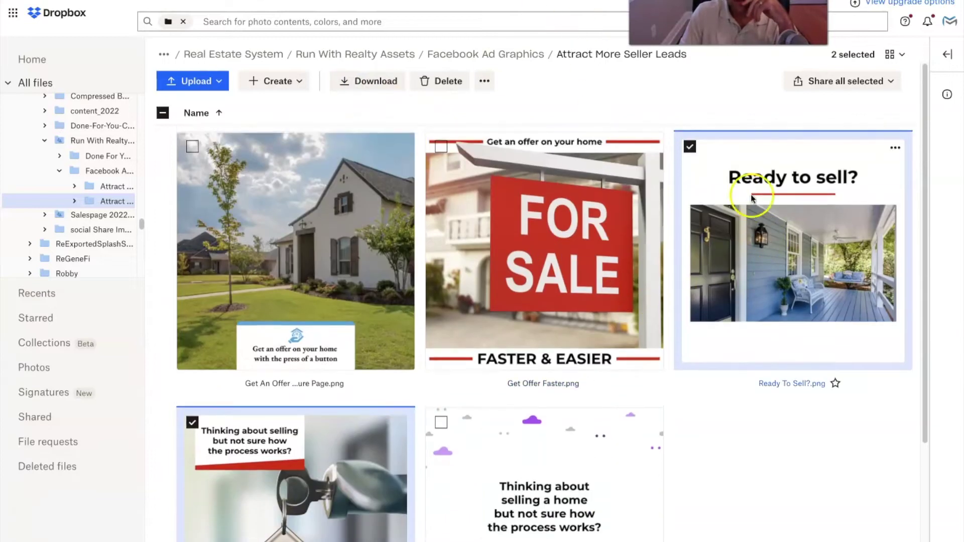
pyautogui.click(690, 146)
pyautogui.click(356, 81)
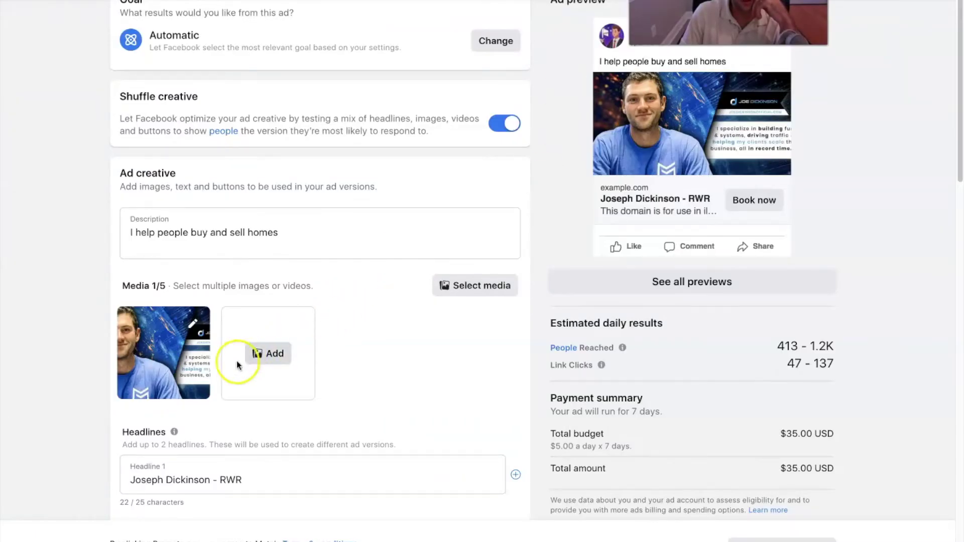
# Step: Upload Get Offer Faster (1).png to the ad's media library
pyautogui.click(192, 324)
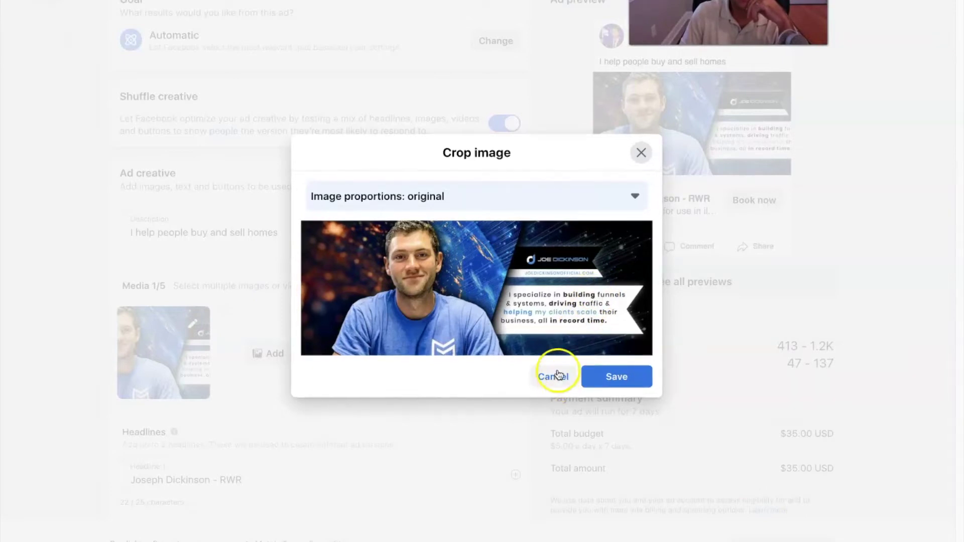
pyautogui.click(641, 153)
pyautogui.click(266, 358)
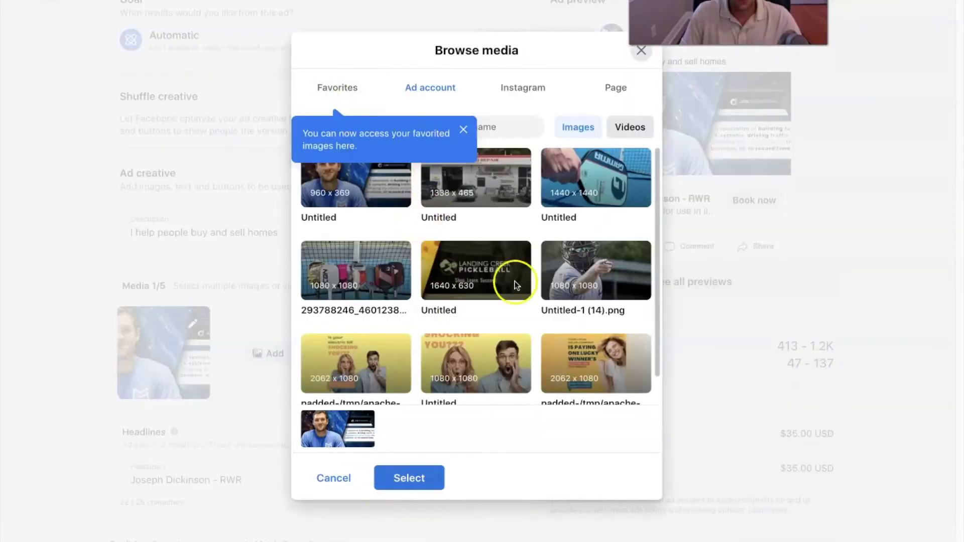
pyautogui.click(465, 126)
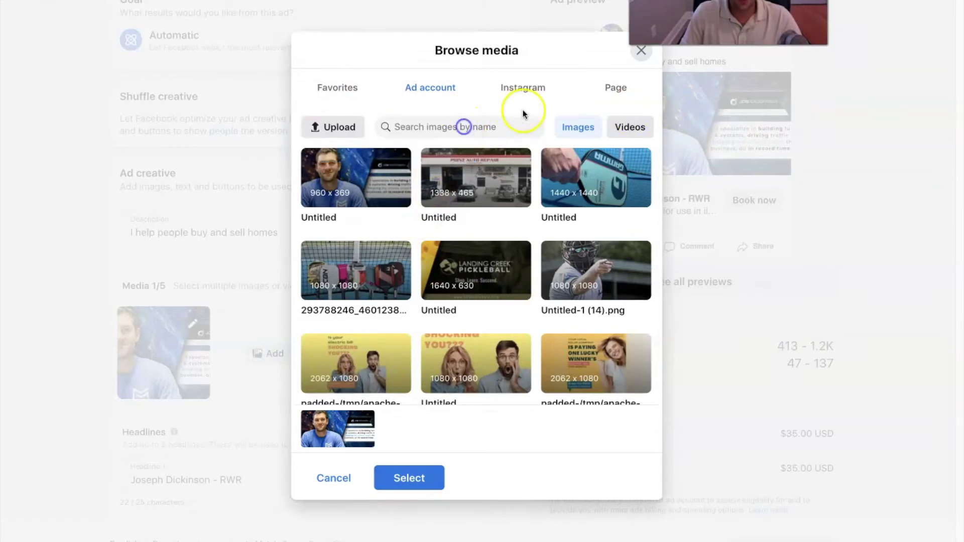
pyautogui.click(319, 122)
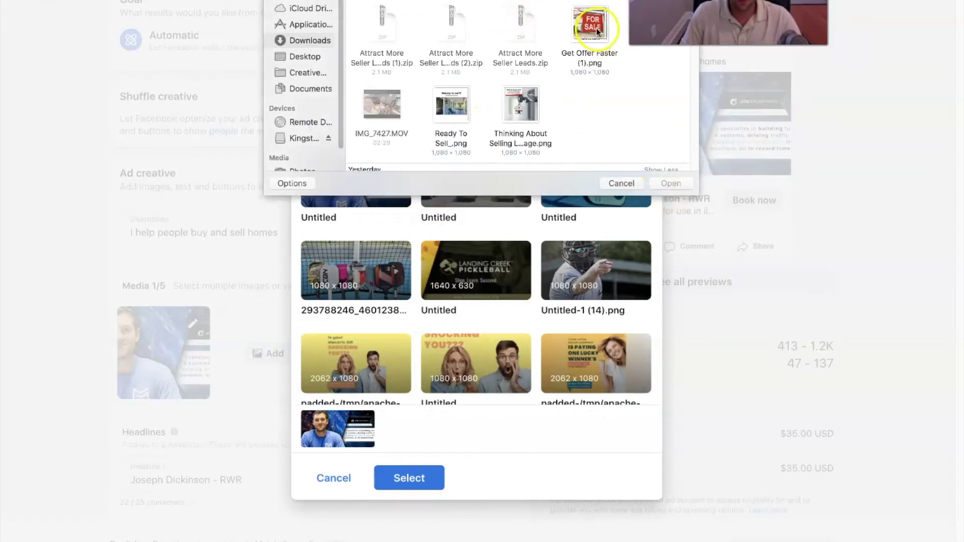
pyautogui.click(587, 22)
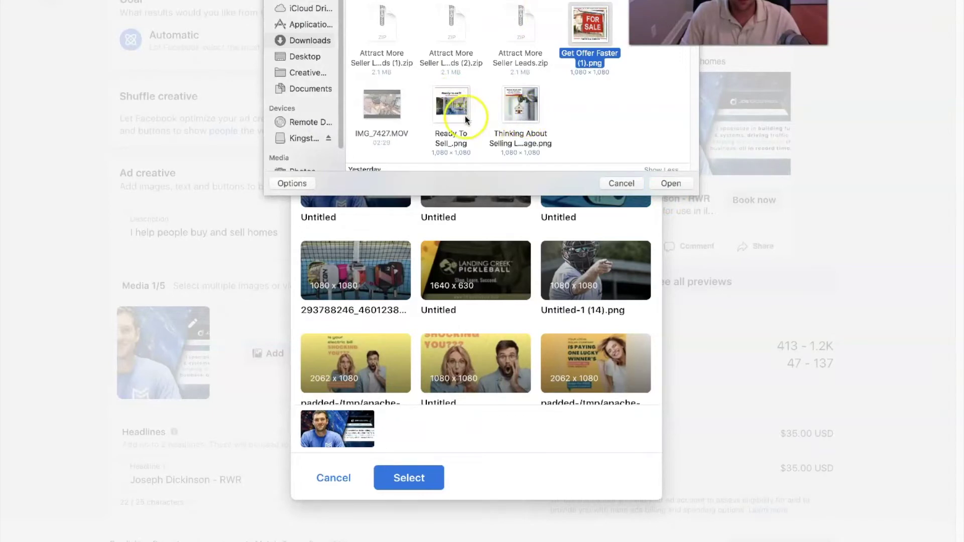
pyautogui.click(670, 184)
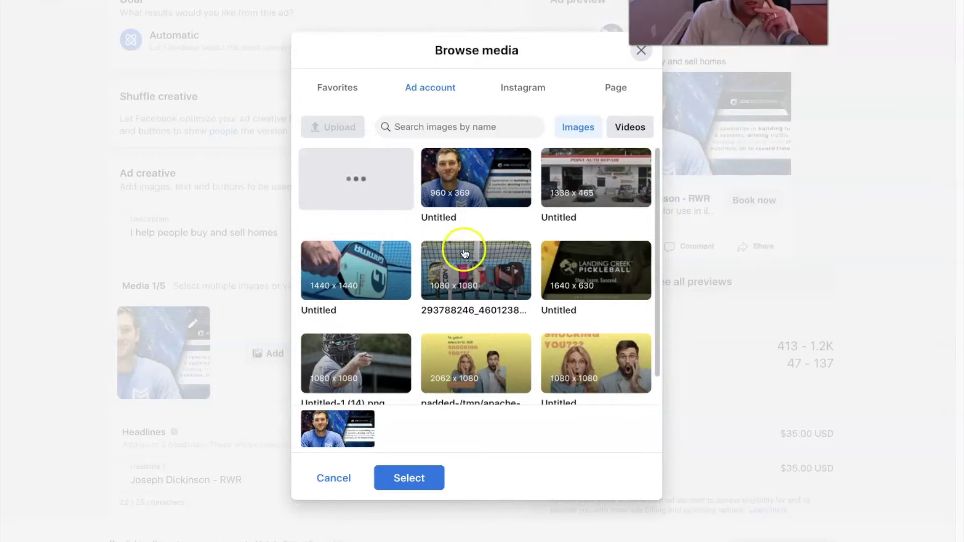
# Step: Upload the Ready To Sell and key-in-door images, drop the headshot, and use the three graphics
pyautogui.click(340, 128)
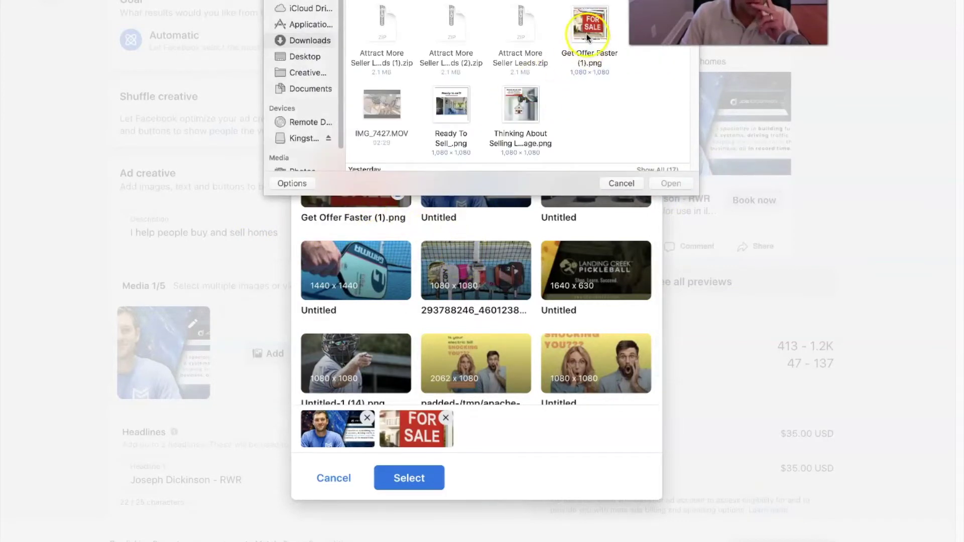
pyautogui.doubleClick(453, 97)
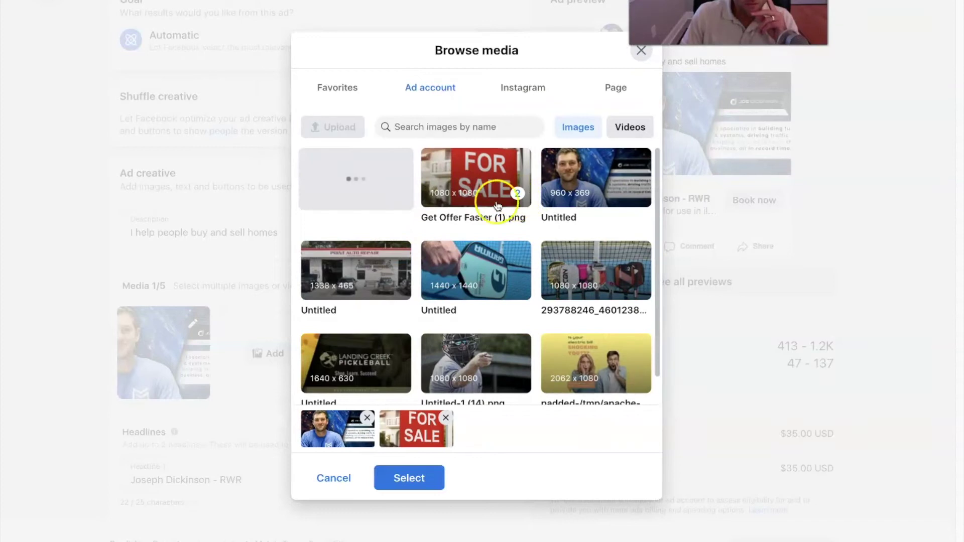
pyautogui.click(345, 128)
pyautogui.doubleClick(521, 104)
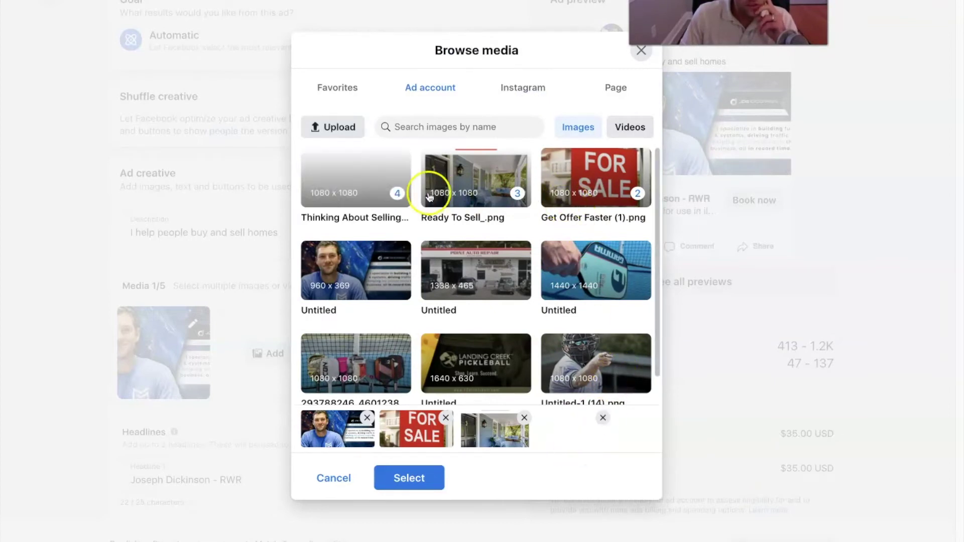
pyautogui.scroll(-2, 538, 342)
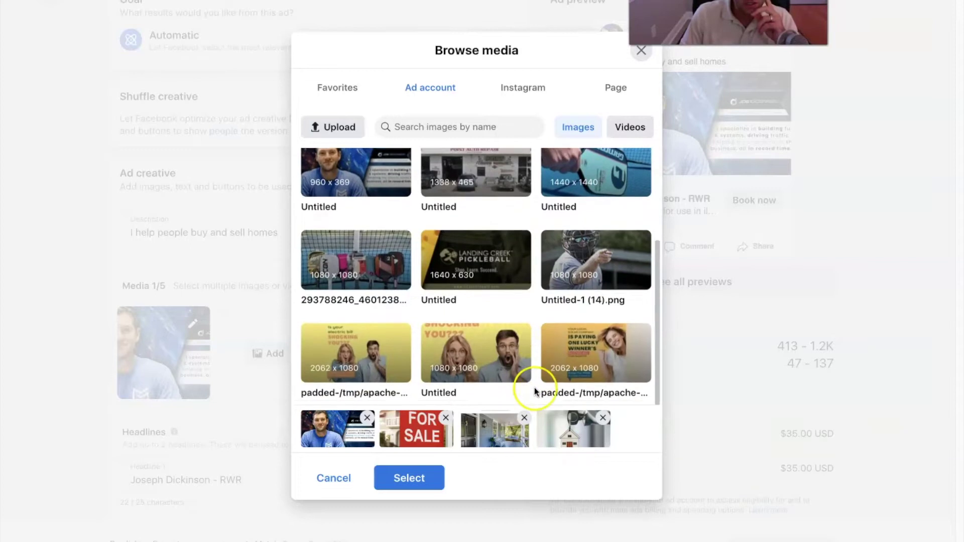
pyautogui.click(367, 418)
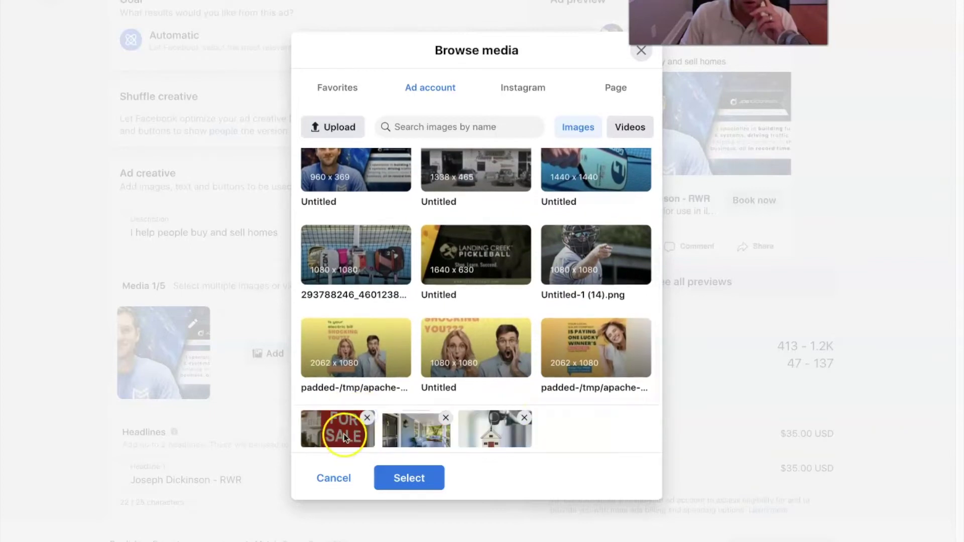
pyautogui.click(419, 471)
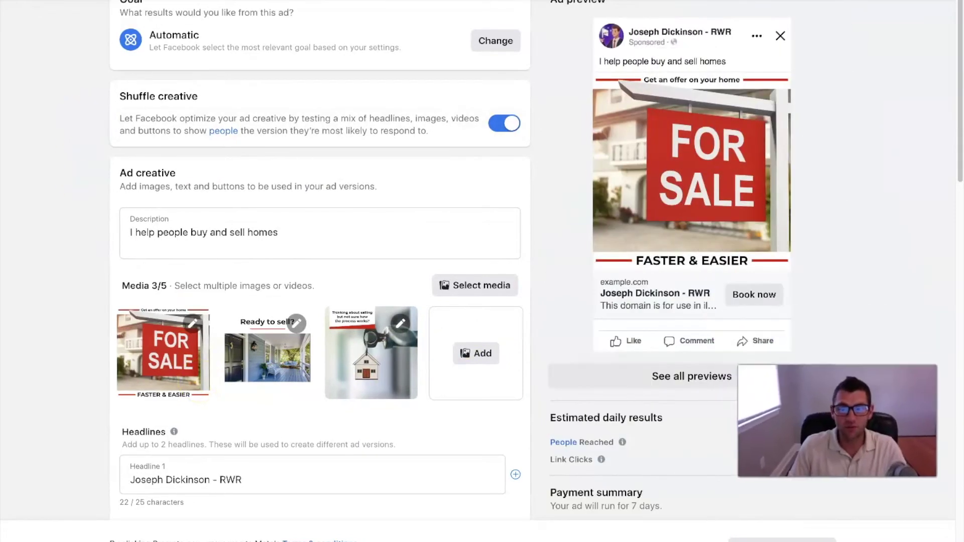
pyautogui.click(228, 235)
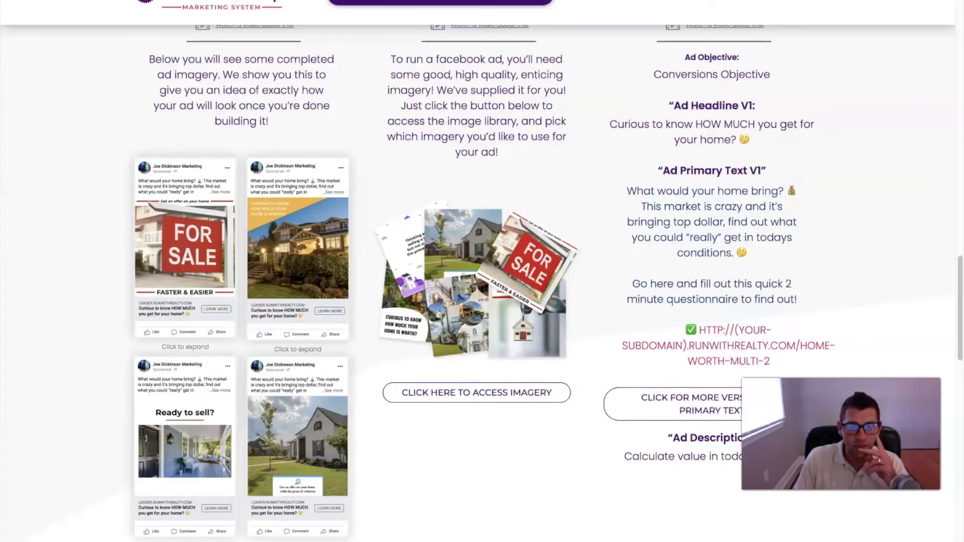
# Step: Copy the Ad Primary Text V1 paragraph and link, then select the Facebook ad description text
pyautogui.scroll(5, 635, 233)
pyautogui.scroll(-2, 662, 254)
pyautogui.scroll(-1, 662, 253)
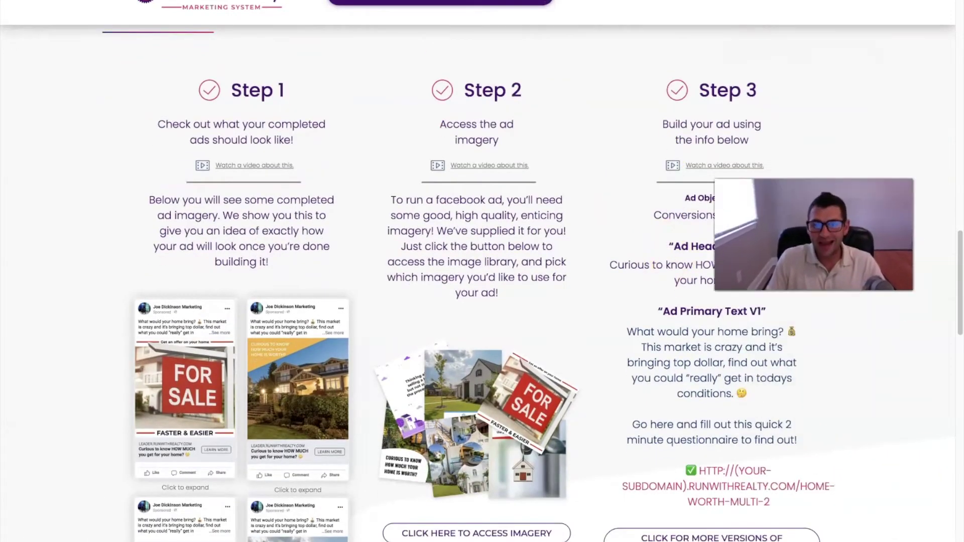
pyautogui.scroll(-1, 733, 312)
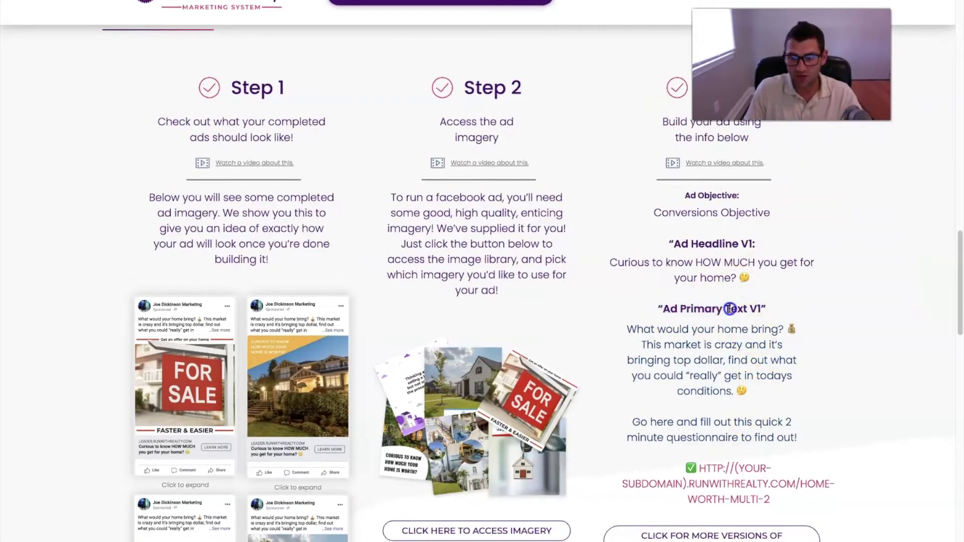
pyautogui.scroll(-1, 801, 315)
pyautogui.moveTo(625, 309); pyautogui.dragTo(820, 478)
pyautogui.rightClick(698, 331)
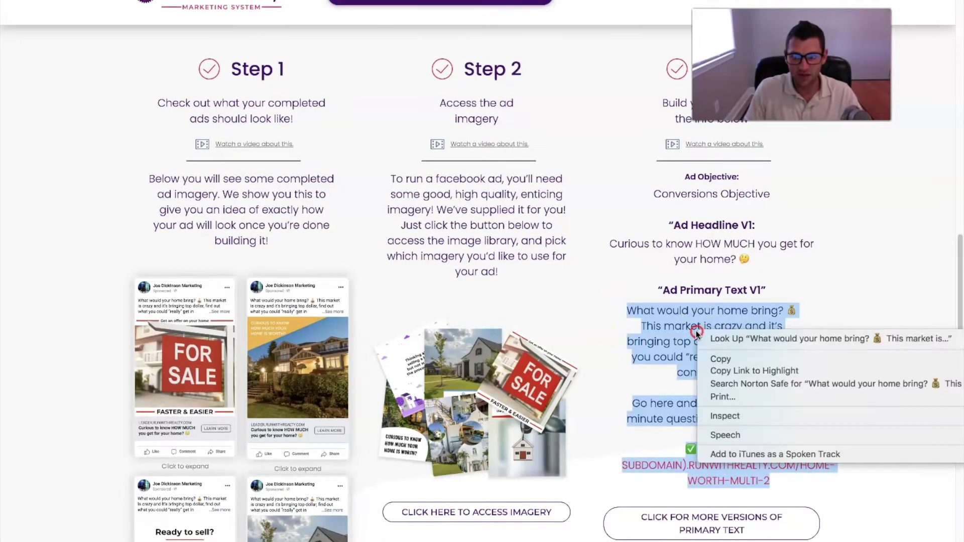
pyautogui.click(723, 359)
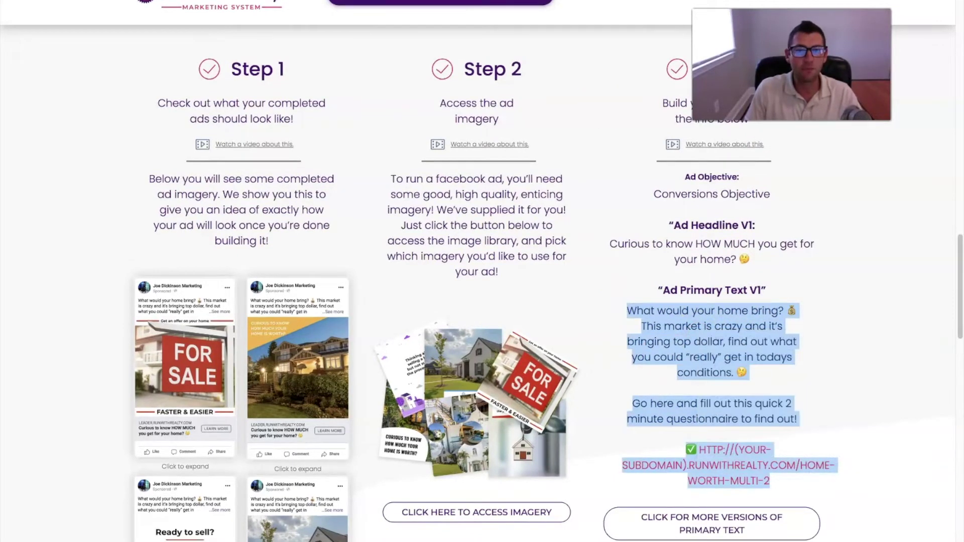
pyautogui.click(413, 157)
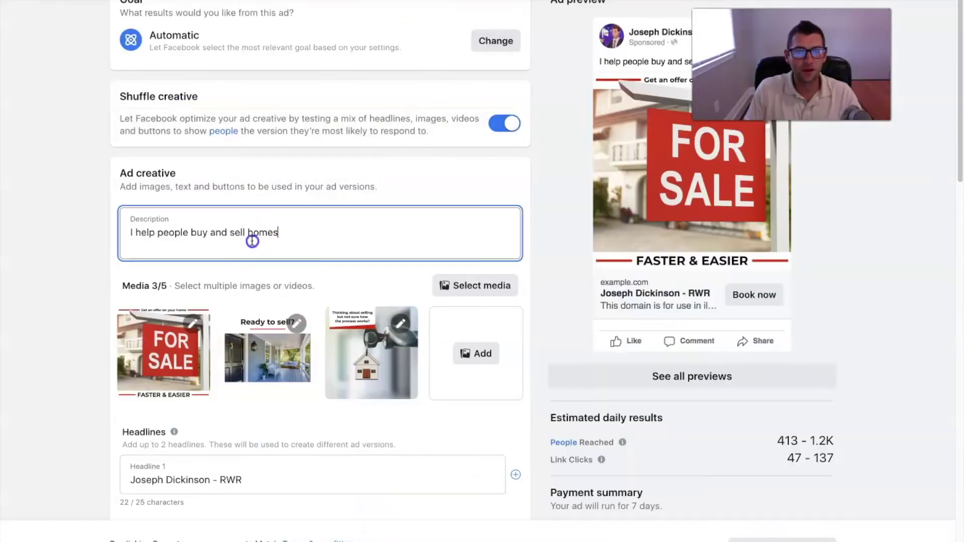
pyautogui.tripleClick(253, 241)
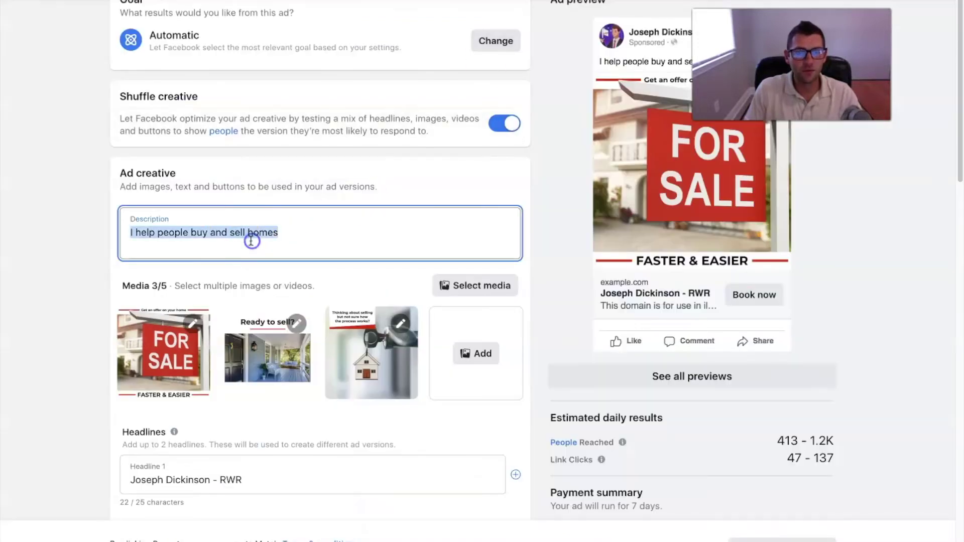
pyautogui.hotkey('ctrl', 'v')
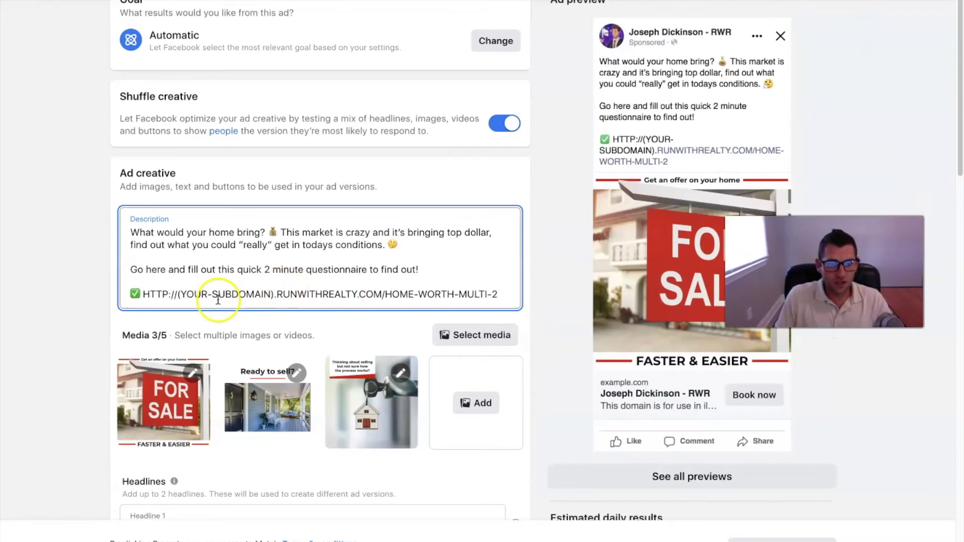
pyautogui.moveTo(141, 295); pyautogui.dragTo(473, 310)
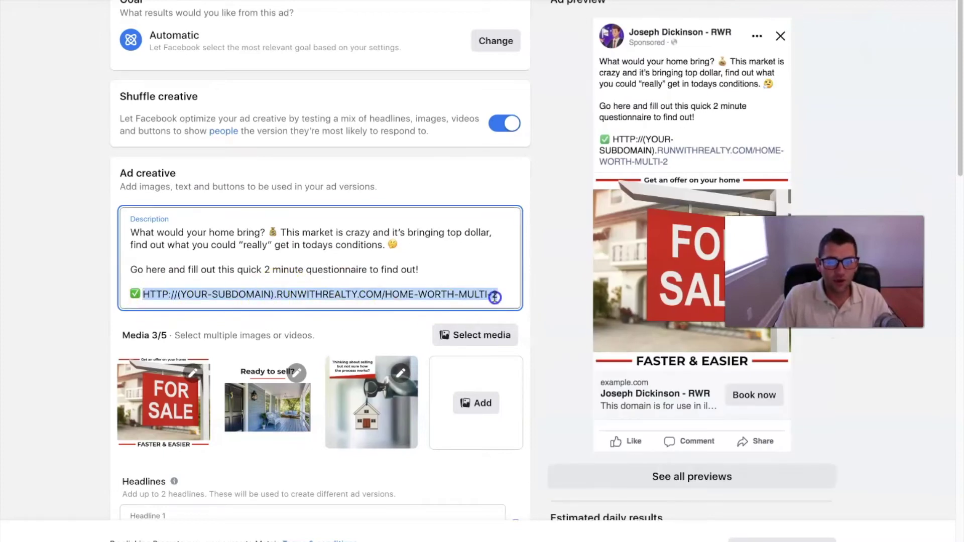
pyautogui.click(492, 295)
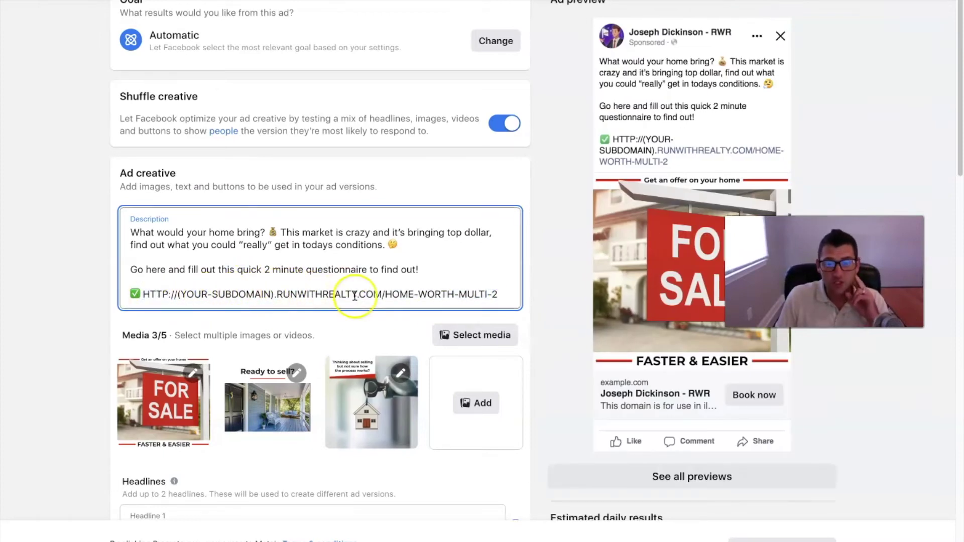
pyautogui.click(502, 298)
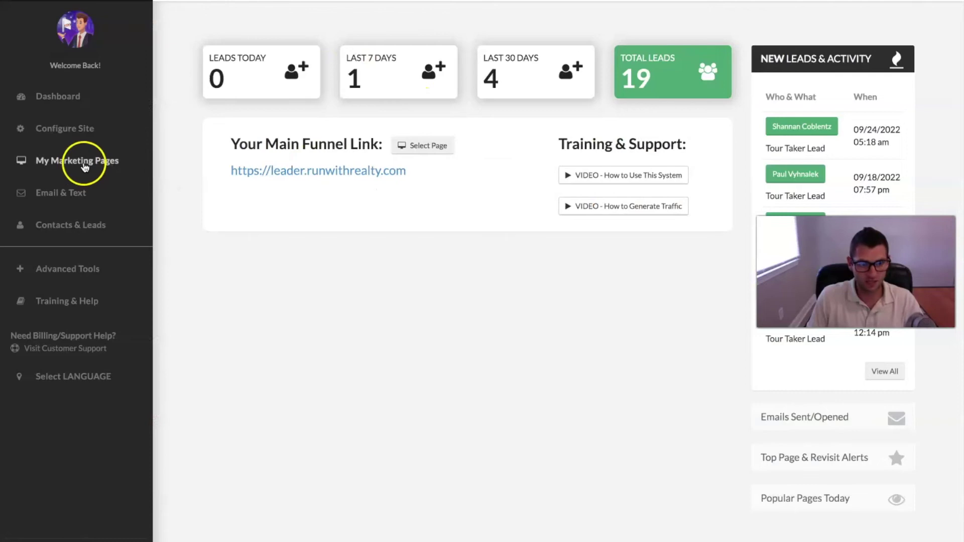
# Step: Open My Marketing Pages > Lead Capture Pages, preview Thinking About Selling, then scroll the list
pyautogui.click(80, 169)
pyautogui.click(70, 212)
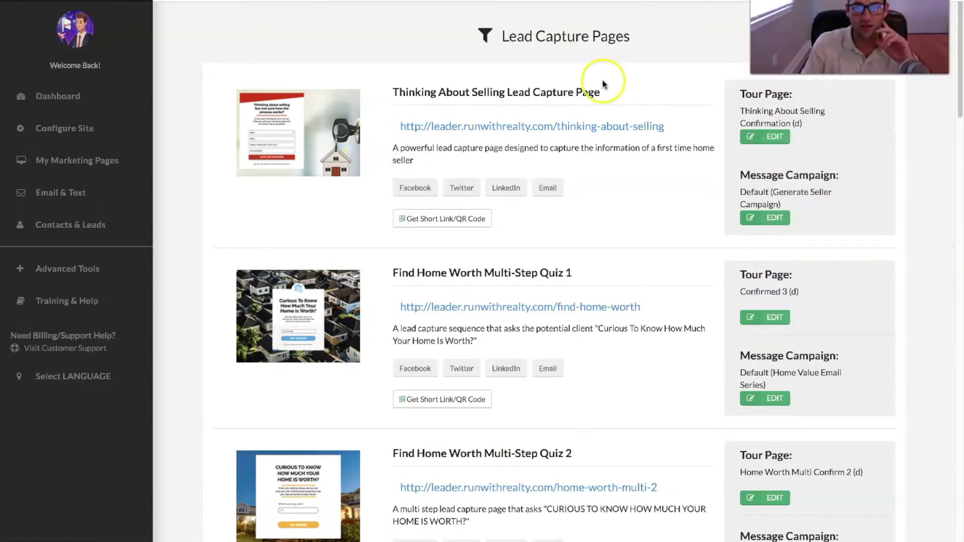
pyautogui.click(467, 126)
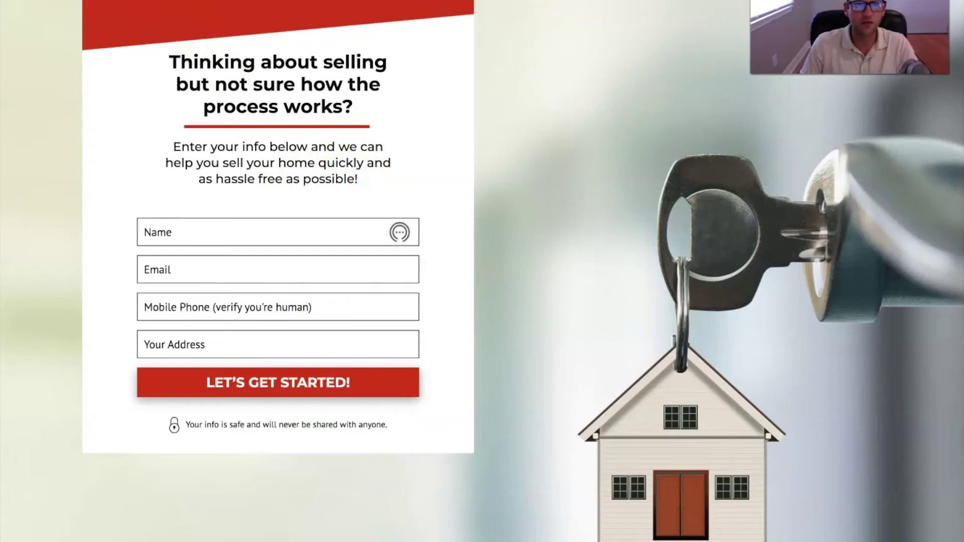
pyautogui.hotkey('ctrl', 'w')
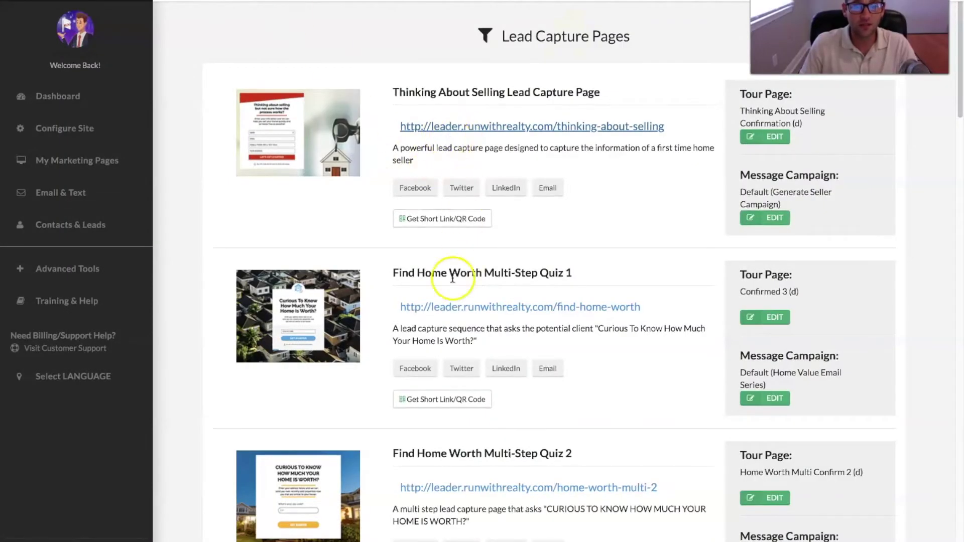
pyautogui.scroll(-1, 428, 308)
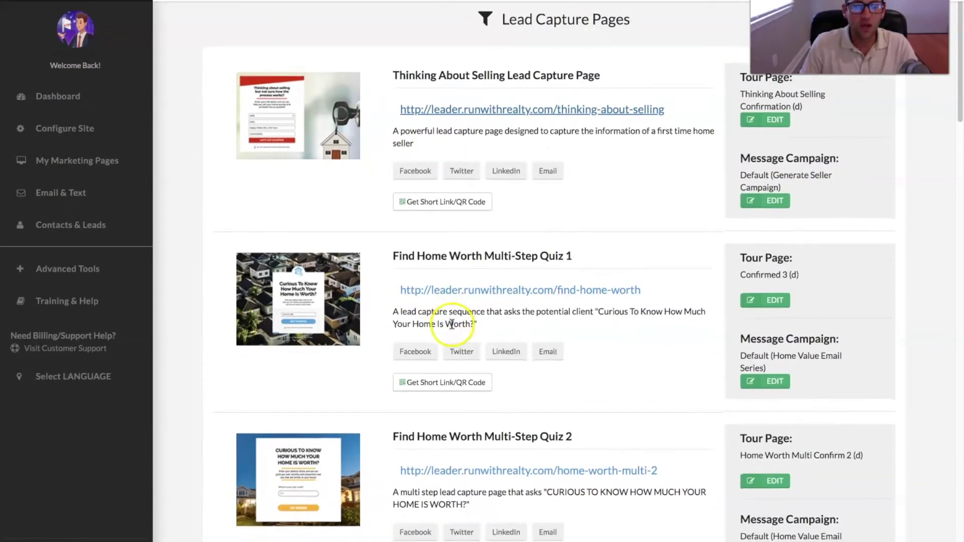
pyautogui.scroll(-2, 452, 323)
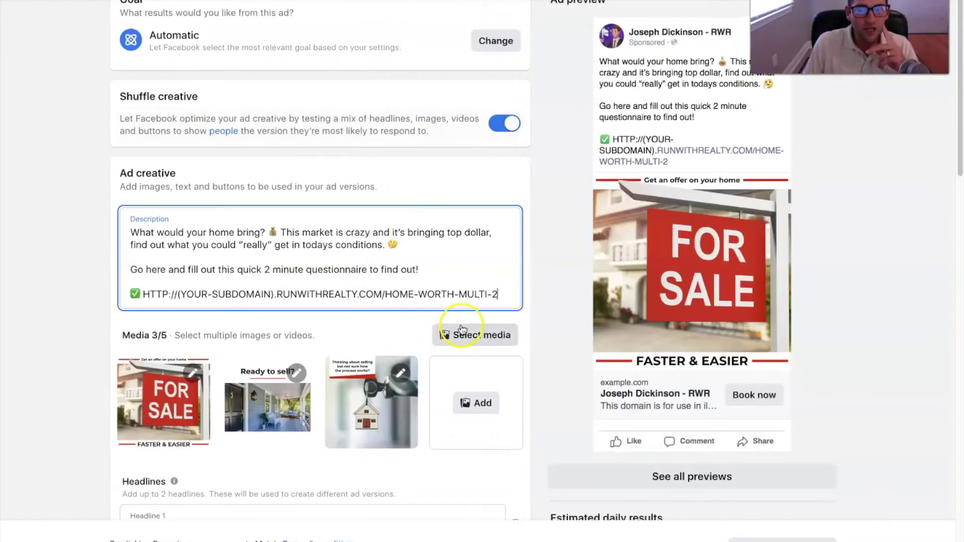
# Step: Review the description's placeholder link and the instruction page's other primary text versions
pyautogui.moveTo(494, 300); pyautogui.dragTo(402, 295)
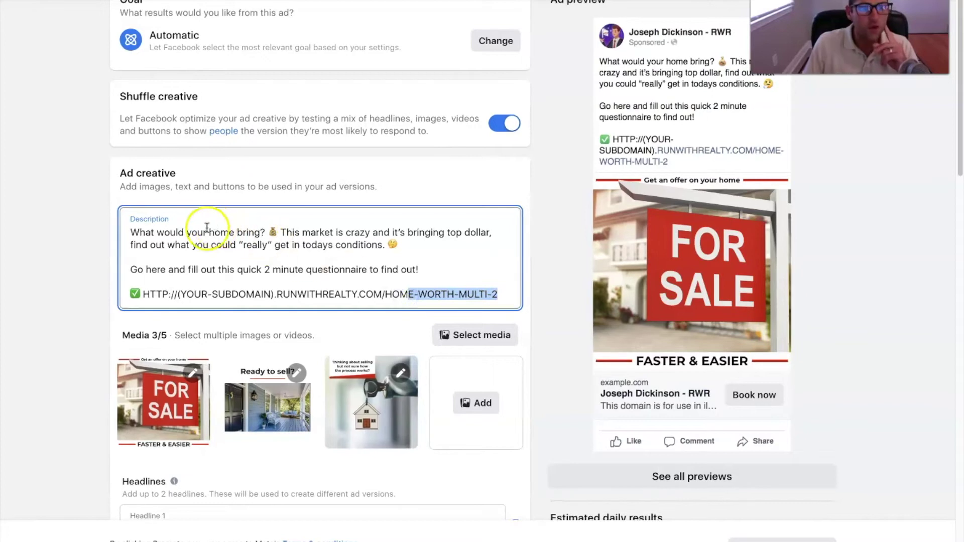
pyautogui.click(145, 236)
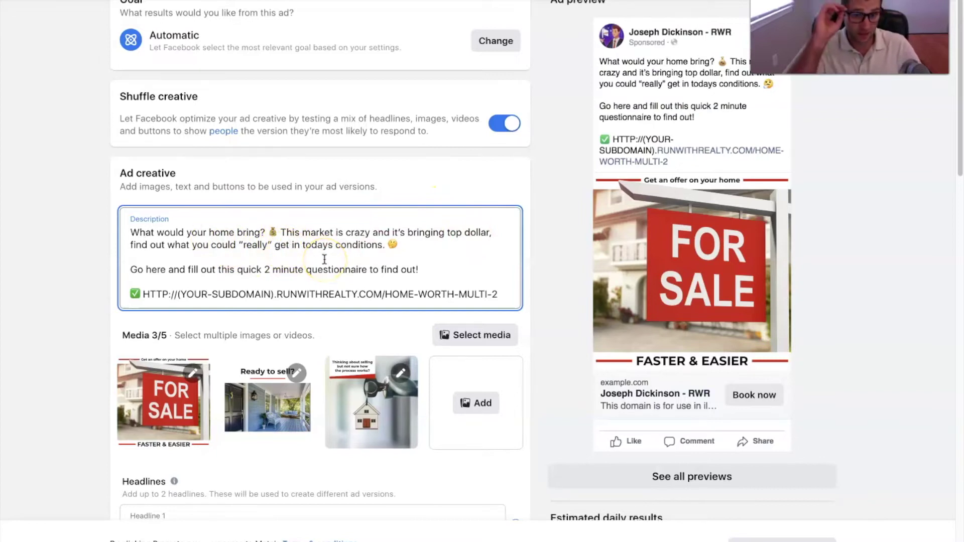
pyautogui.moveTo(400, 246); pyautogui.dragTo(132, 232)
pyautogui.click(184, 233)
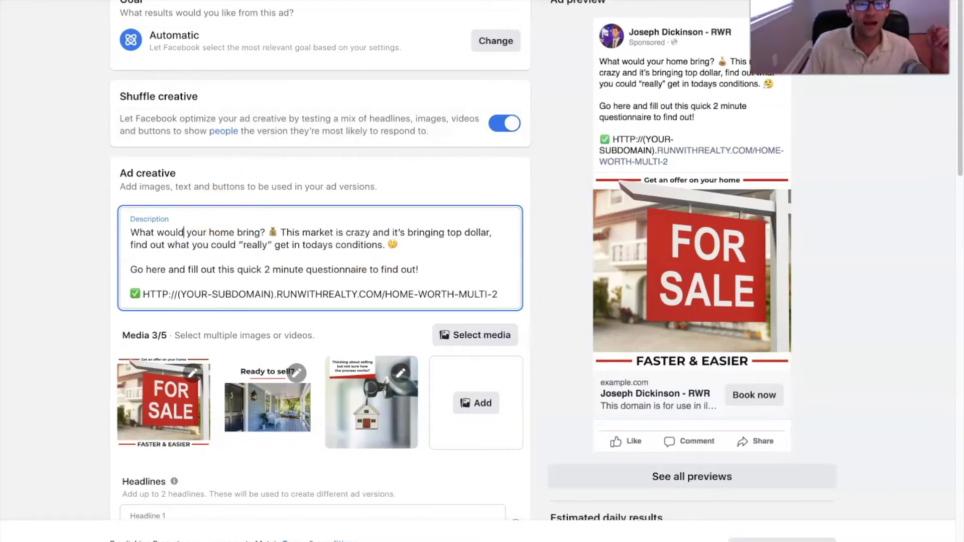
pyautogui.hotkey('alt', 'Tab')
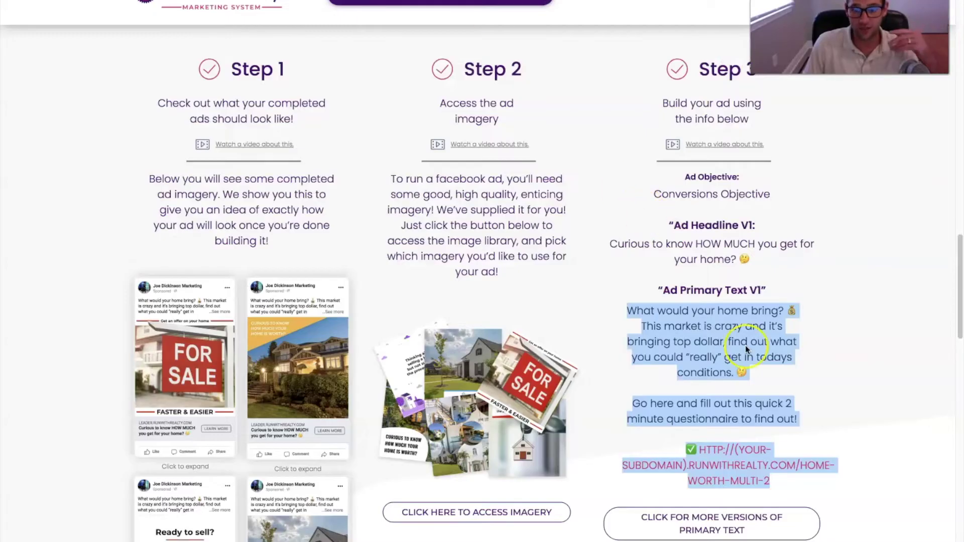
pyautogui.click(751, 530)
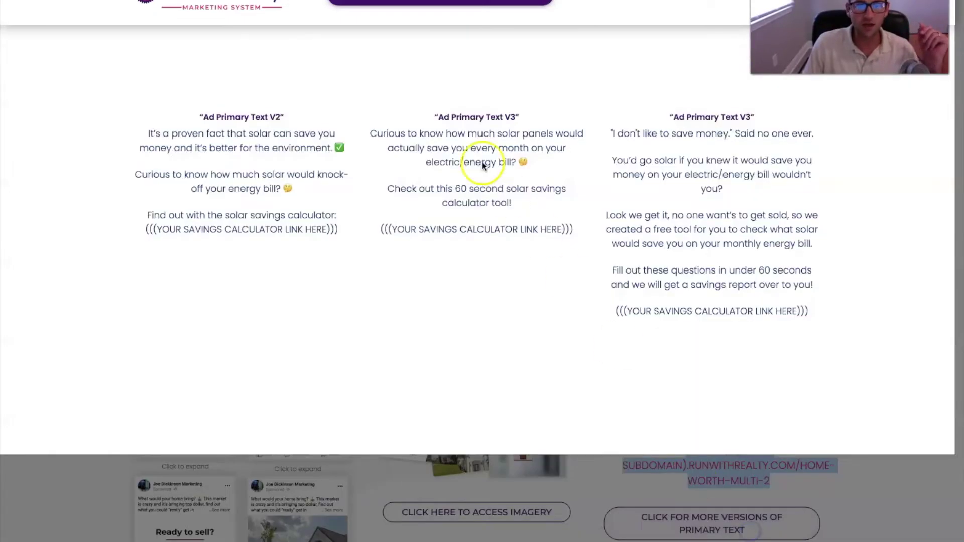
pyautogui.click(649, 517)
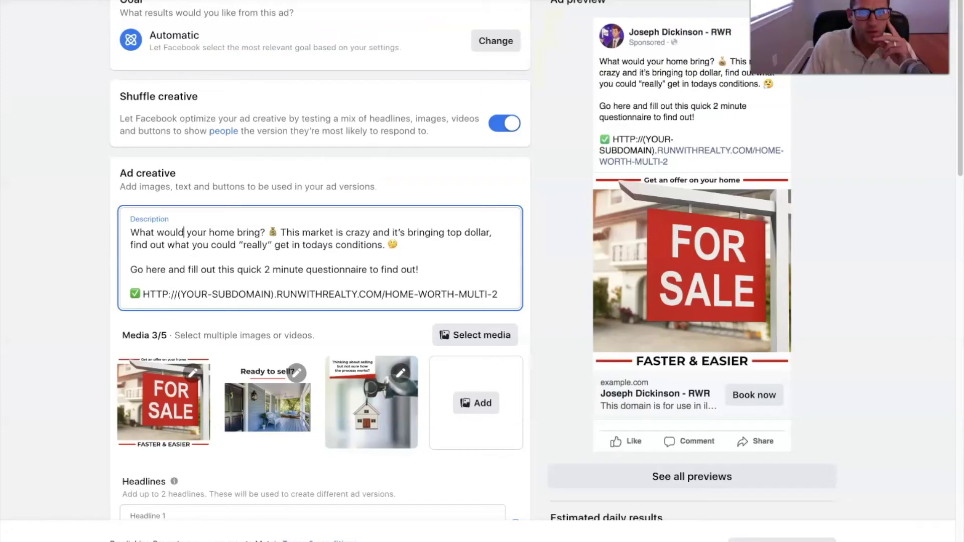
# Step: Locate and select the placeholder link portion in the ad description
pyautogui.click(336, 239)
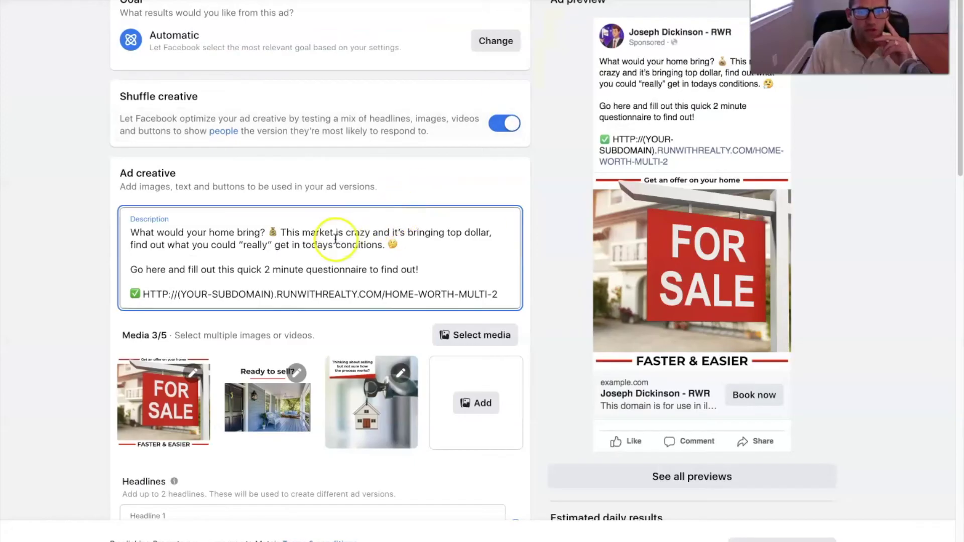
pyautogui.click(475, 270)
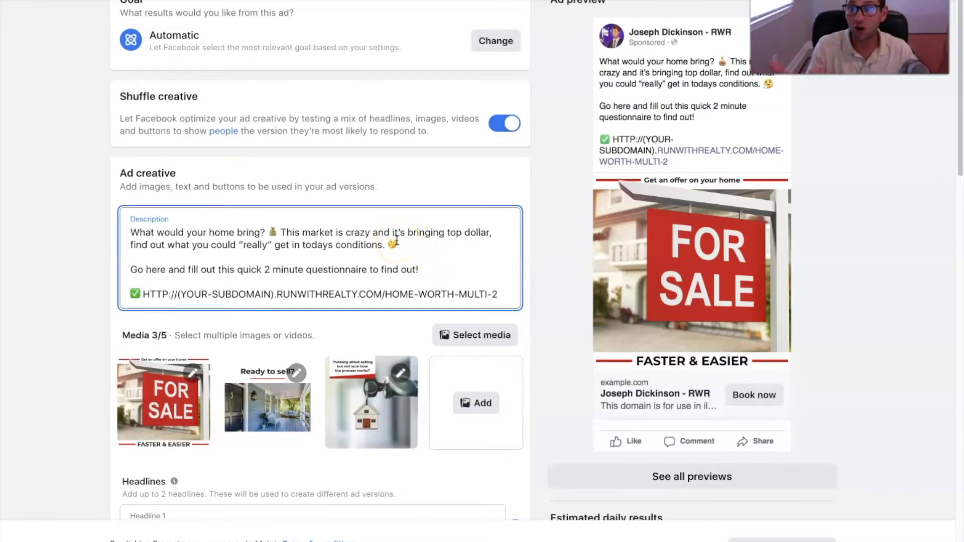
pyautogui.click(156, 241)
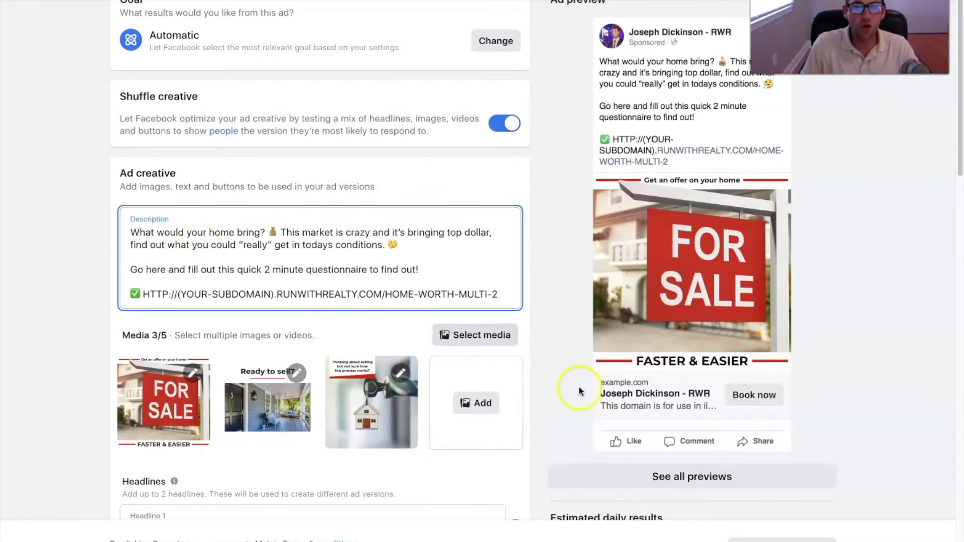
pyautogui.moveTo(499, 294); pyautogui.dragTo(386, 297)
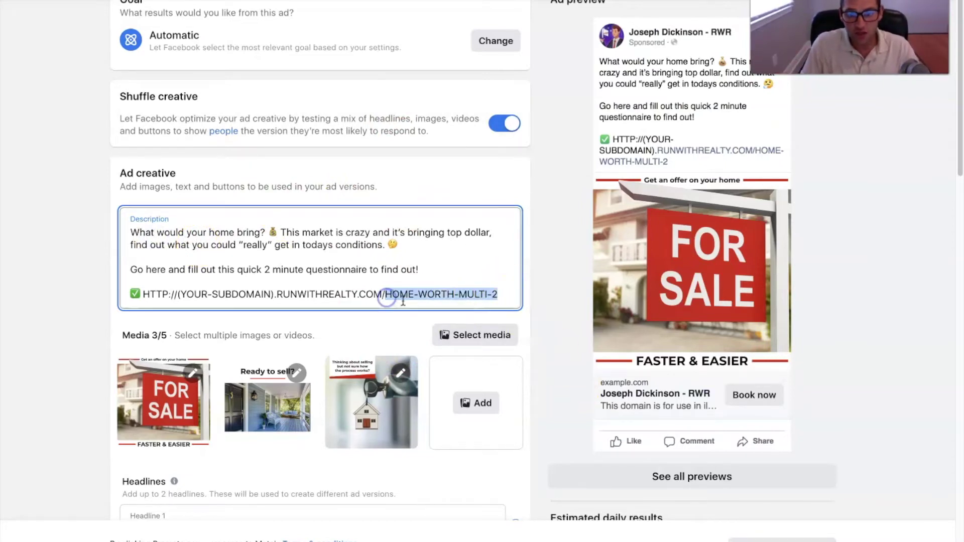
pyautogui.click(397, 294)
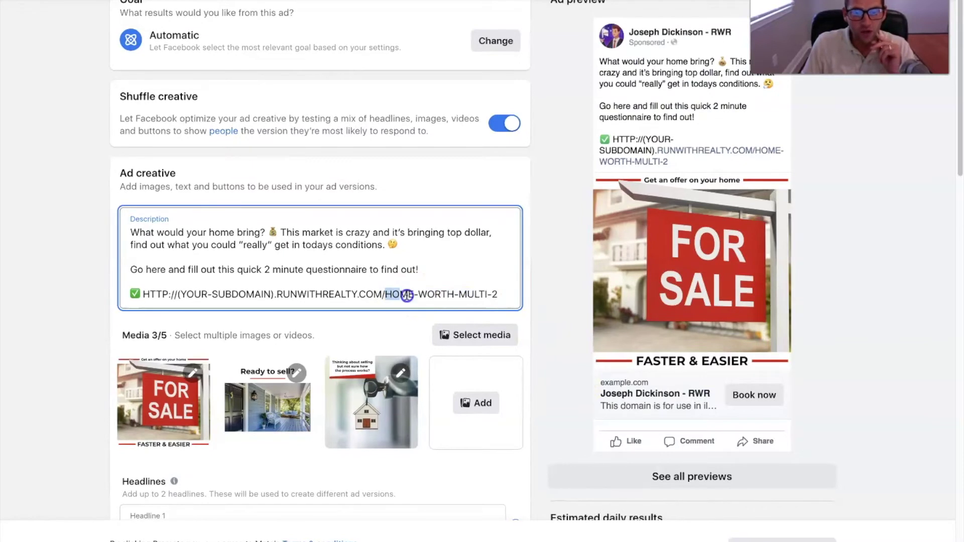
pyautogui.click(440, 291)
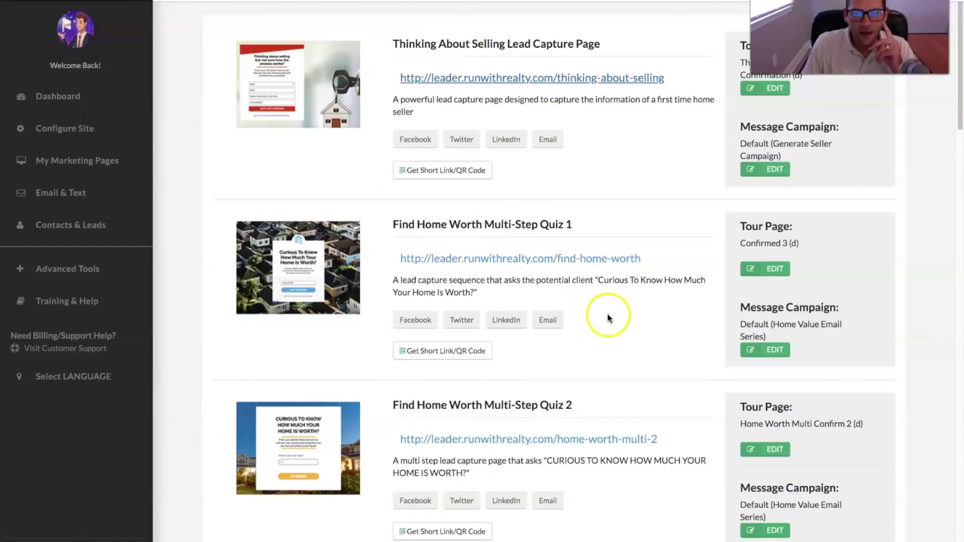
pyautogui.scroll(-2, 603, 301)
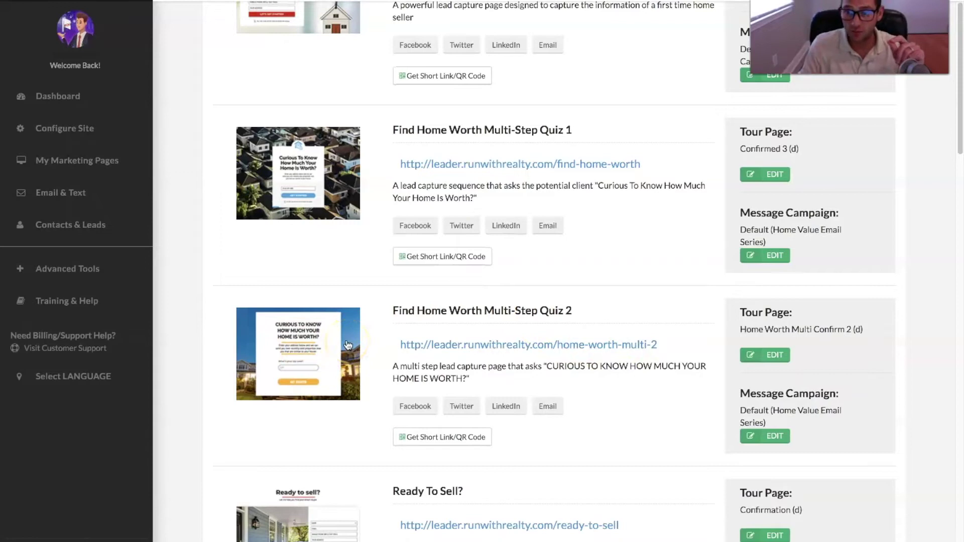
# Step: Copy the Find Home Worth Multi-Step Quiz 2 page address and paste it over the placeholder link
pyautogui.click(405, 345)
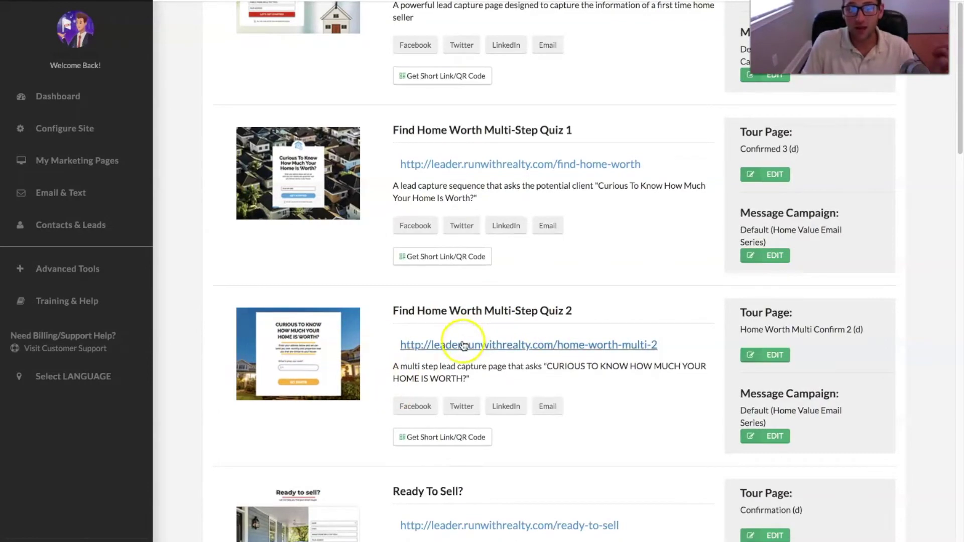
pyautogui.rightClick(173, 2)
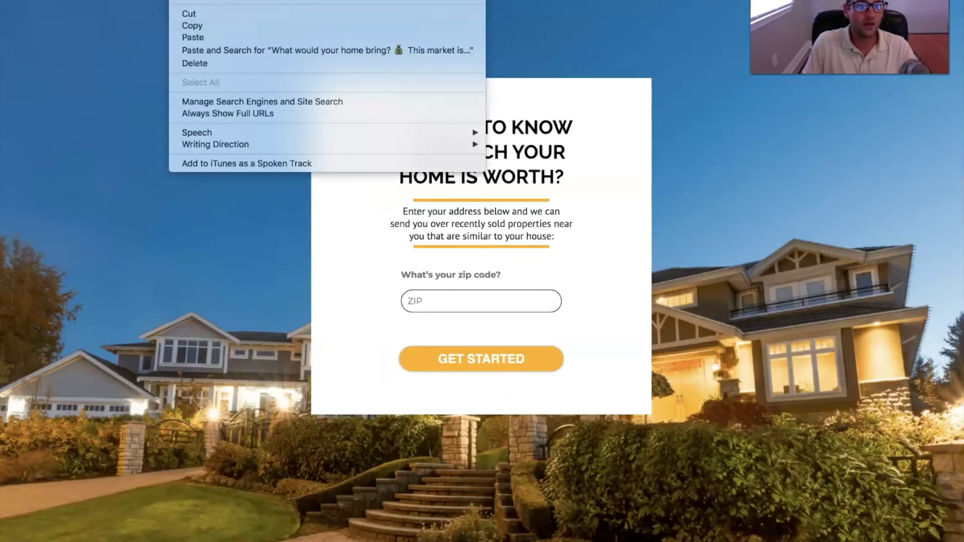
pyautogui.click(206, 26)
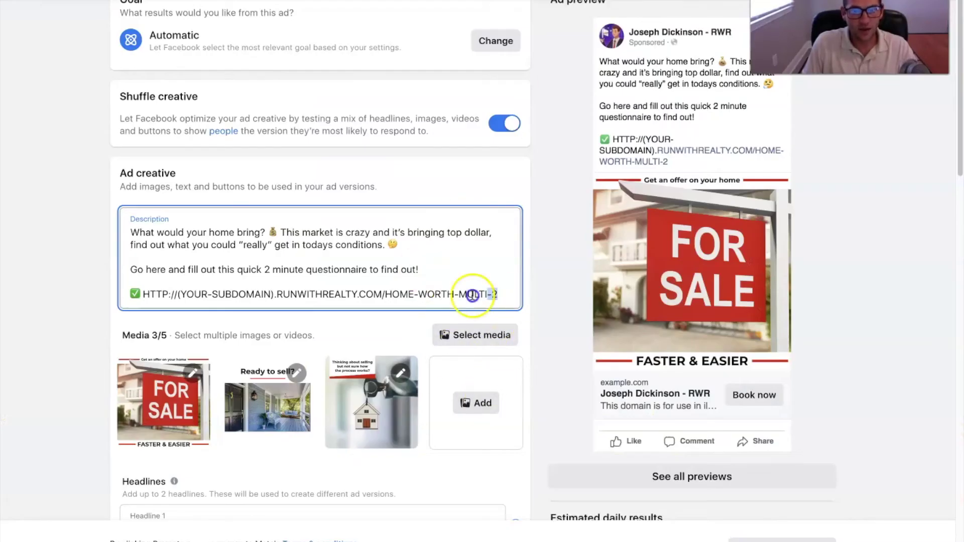
pyautogui.keyDown('shift'); pyautogui.click(143, 299); pyautogui.keyUp('shift')
pyautogui.hotkey('ctrl', 'v')
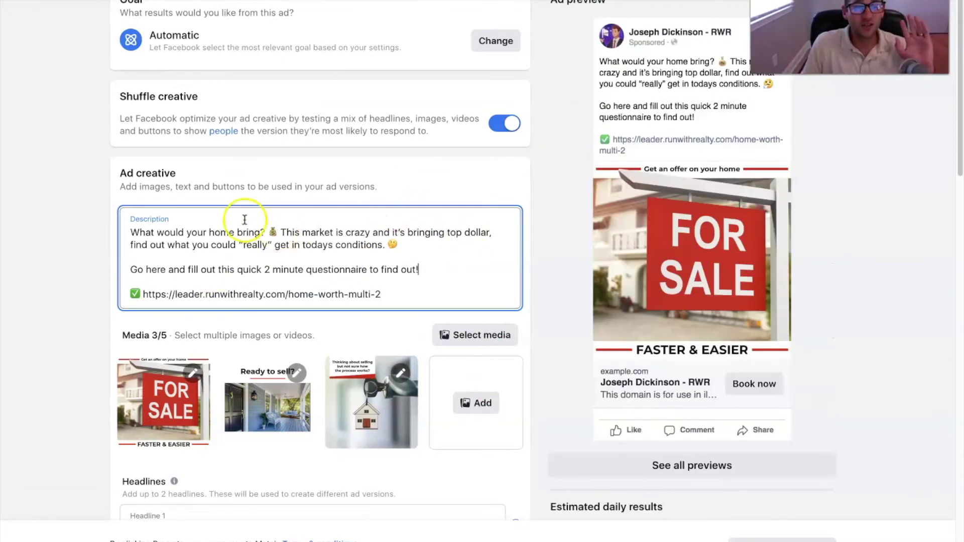
pyautogui.scroll(-3, 208, 257)
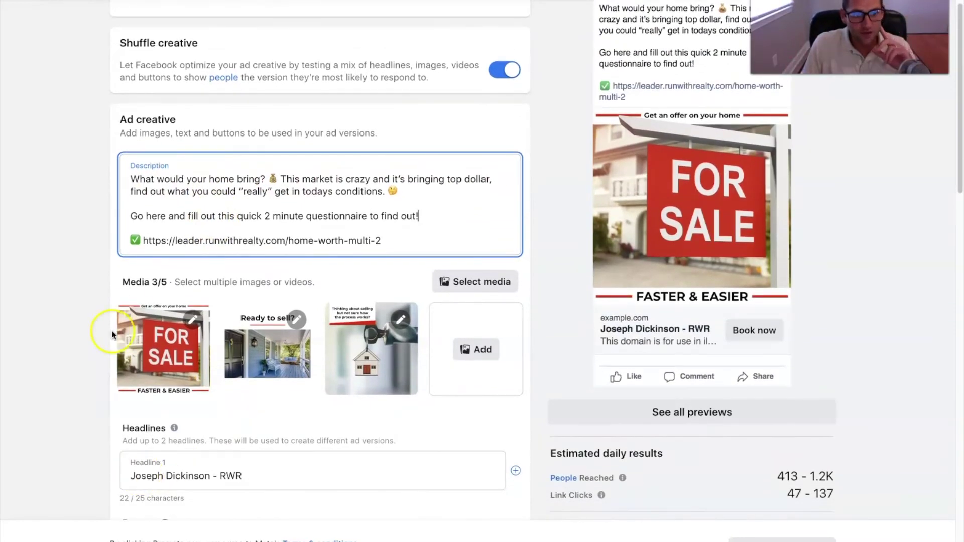
# Step: Copy the suggested Ad Headline V1 text and paste it into Headline 1
pyautogui.scroll(-3, 471, 402)
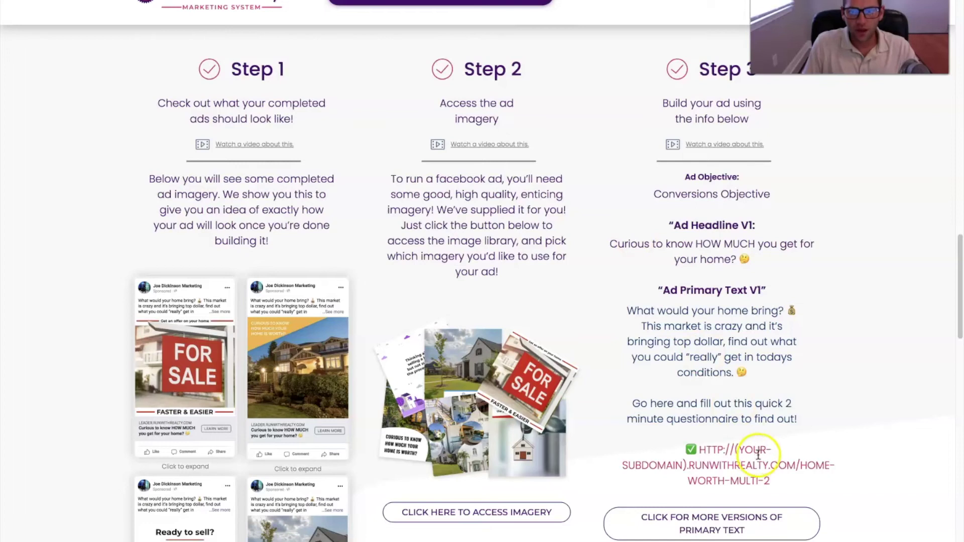
pyautogui.moveTo(772, 263); pyautogui.dragTo(609, 242)
pyautogui.rightClick(610, 241)
pyautogui.click(629, 269)
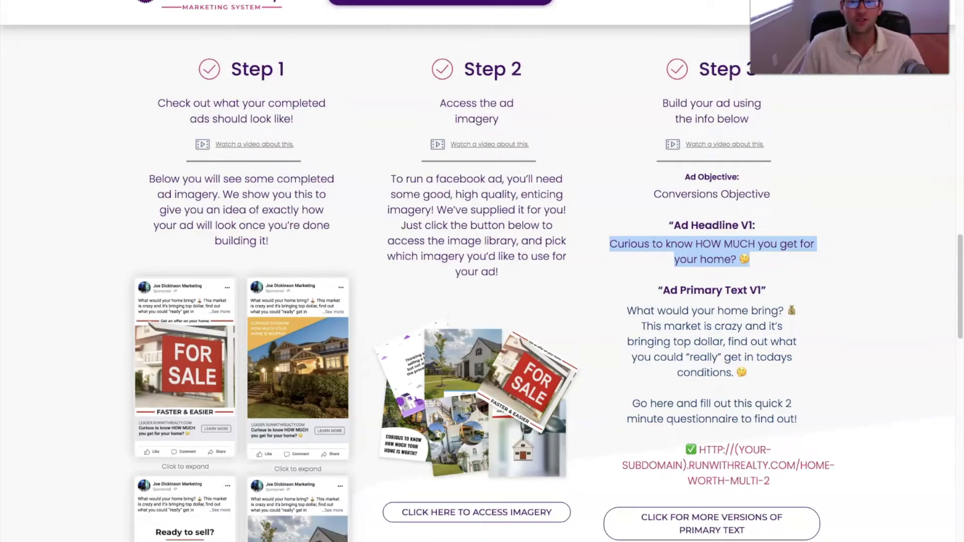
pyautogui.hotkey('alt', 'Tab')
pyautogui.tripleClick(198, 295)
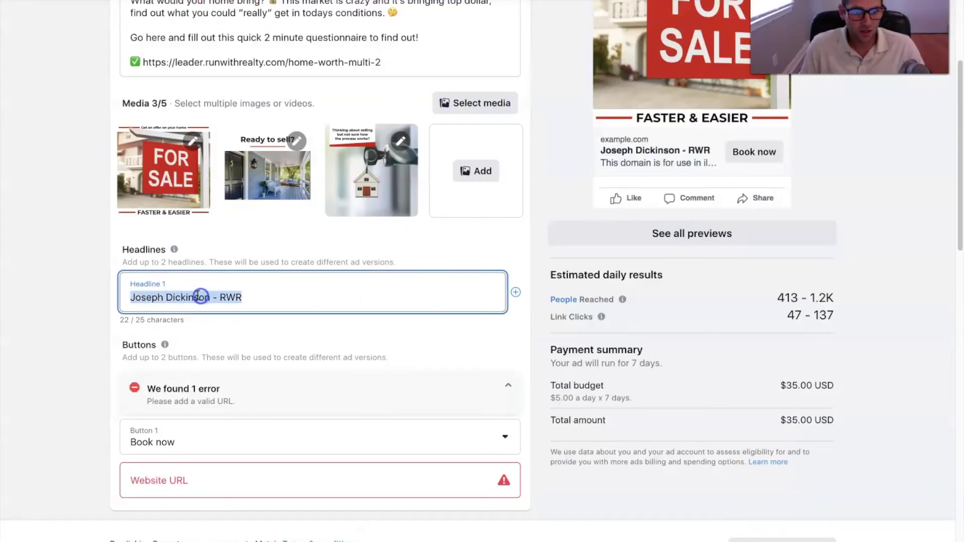
pyautogui.rightClick(200, 295)
pyautogui.click(246, 393)
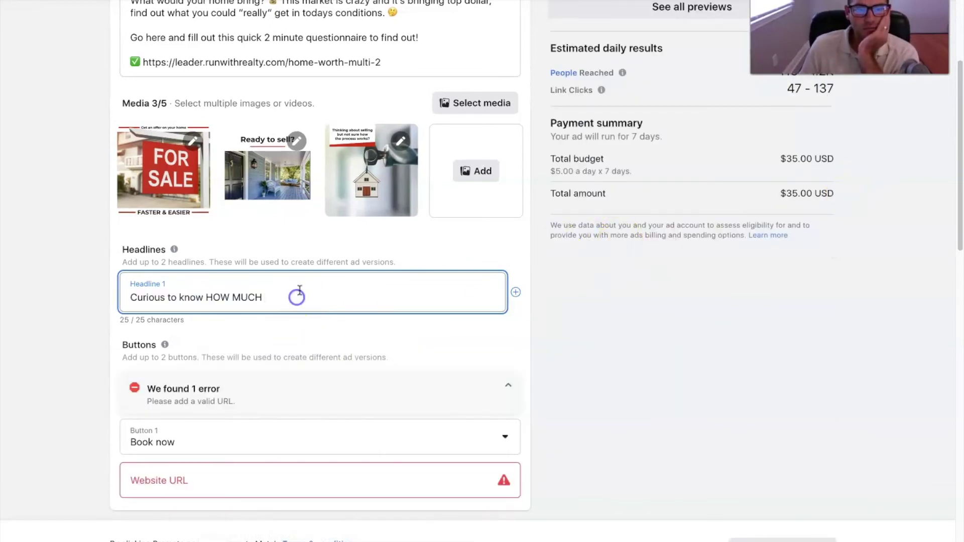
# Step: Replace the Headline 1 text with 'How Much Could You Get?'
pyautogui.scroll(5, 610, 205)
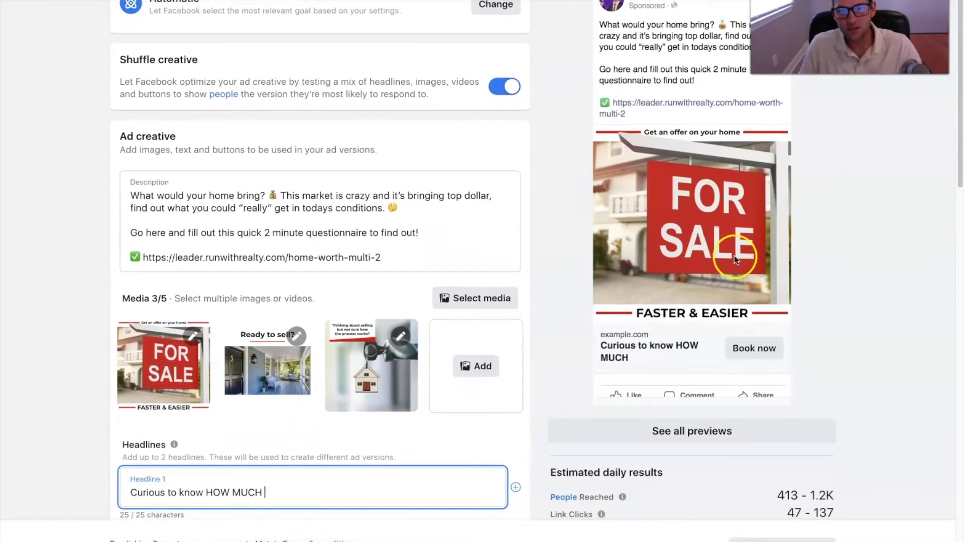
pyautogui.scroll(-3, 667, 334)
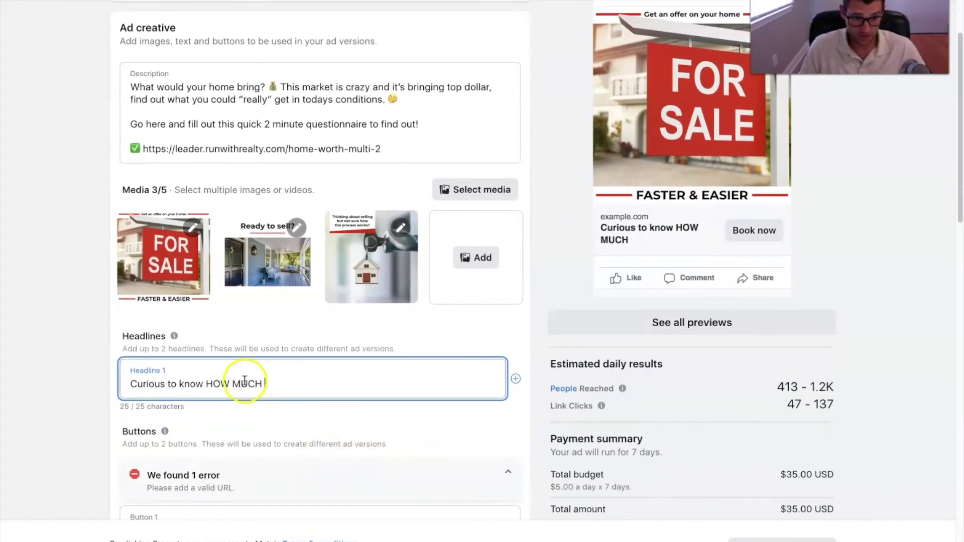
pyautogui.tripleClick(228, 388)
pyautogui.write('GHio')
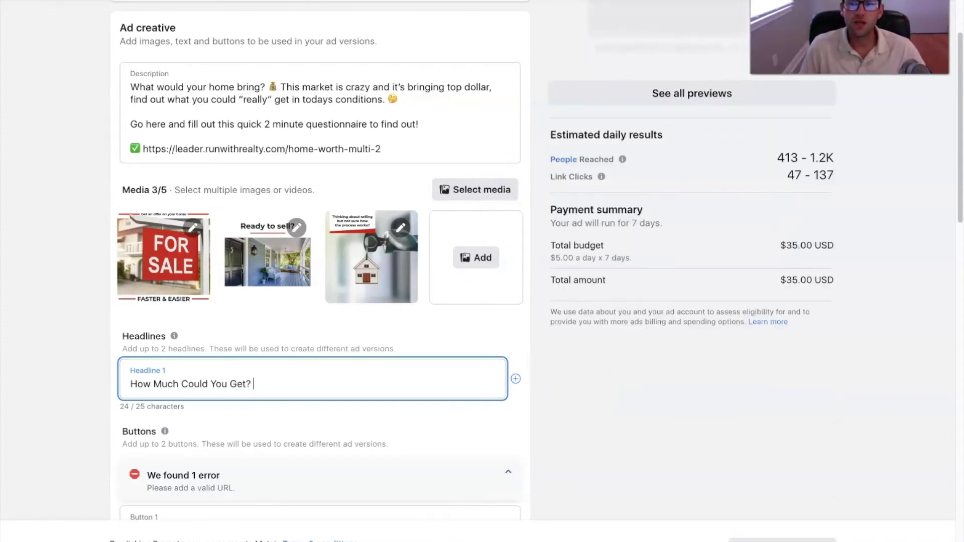
# Step: Open a new browser tab and go to google.com
pyautogui.click(227, 12)
pyautogui.write('google.com')
pyautogui.press('Return')
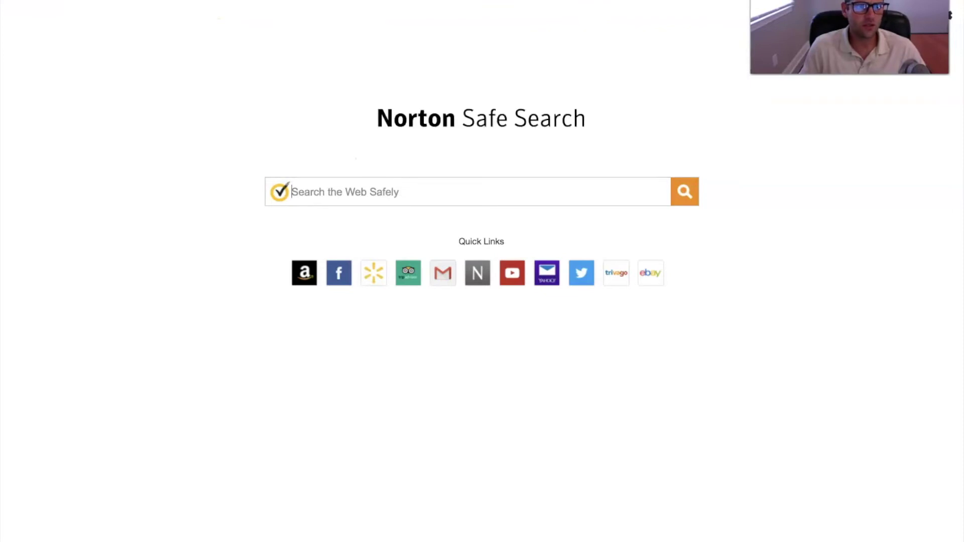
# Step: Search Google for 'thinking emoji' and copy the Thinking Face emoji from Emojipedia
pyautogui.write('emo')
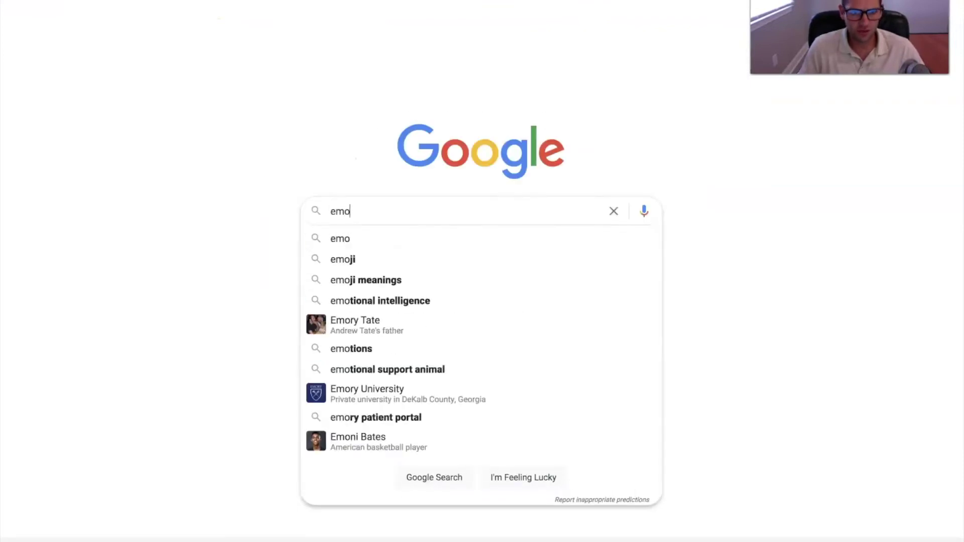
pyautogui.press('BackSpace')
pyautogui.press('BackSpace')
pyautogui.press('BackSpace')
pyautogui.write('thinking emoji')
pyautogui.press('Return')
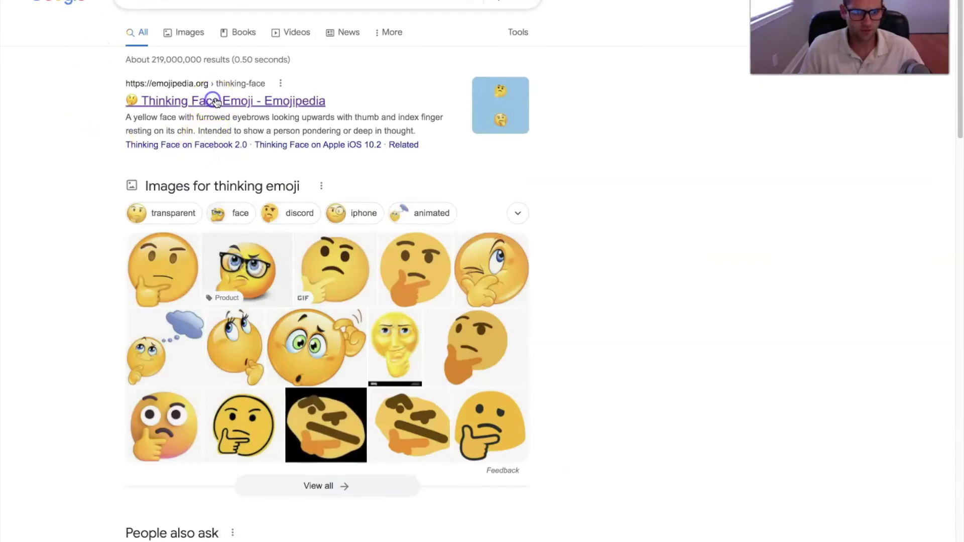
pyautogui.click(210, 102)
pyautogui.click(361, 440)
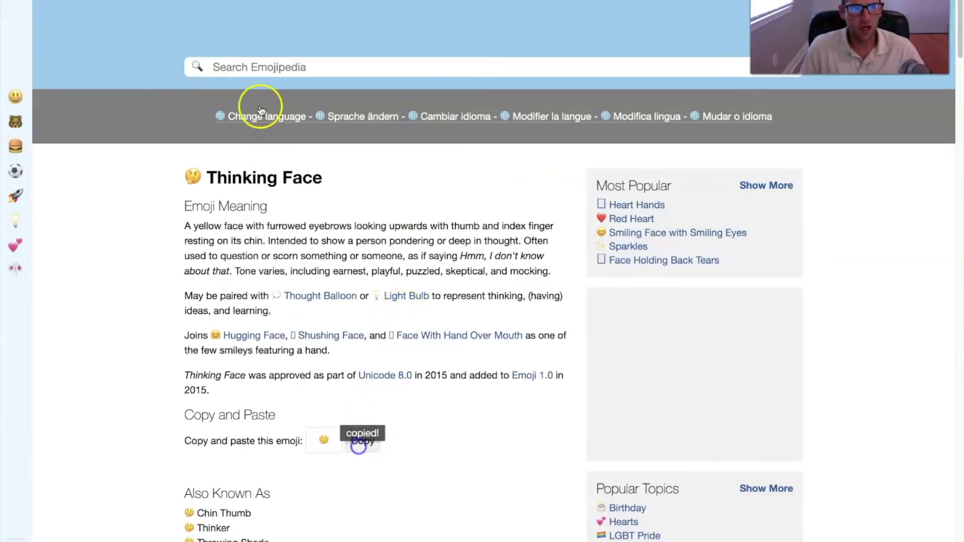
pyautogui.click(361, 441)
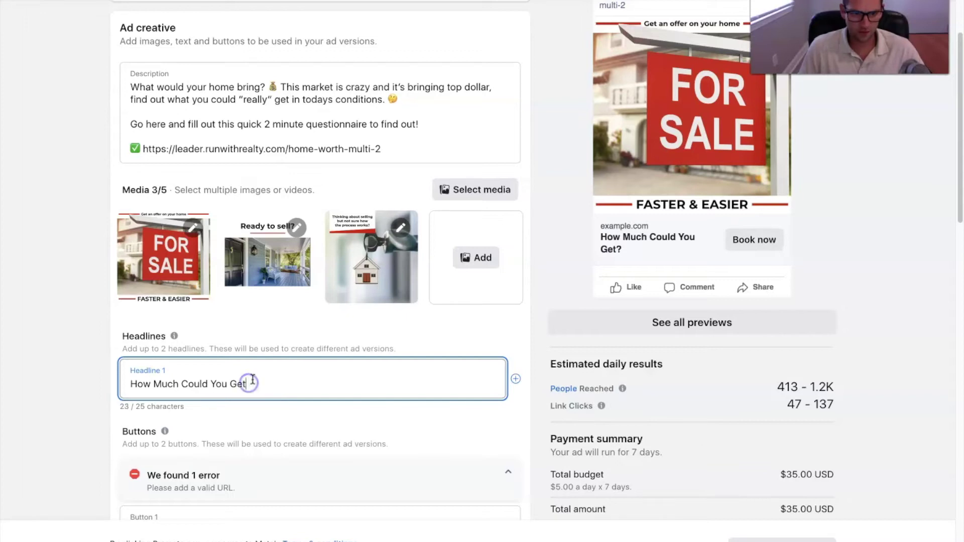
# Step: Change Headline 1 to 'How Much Could U Get? 🤔'
pyautogui.write('?')
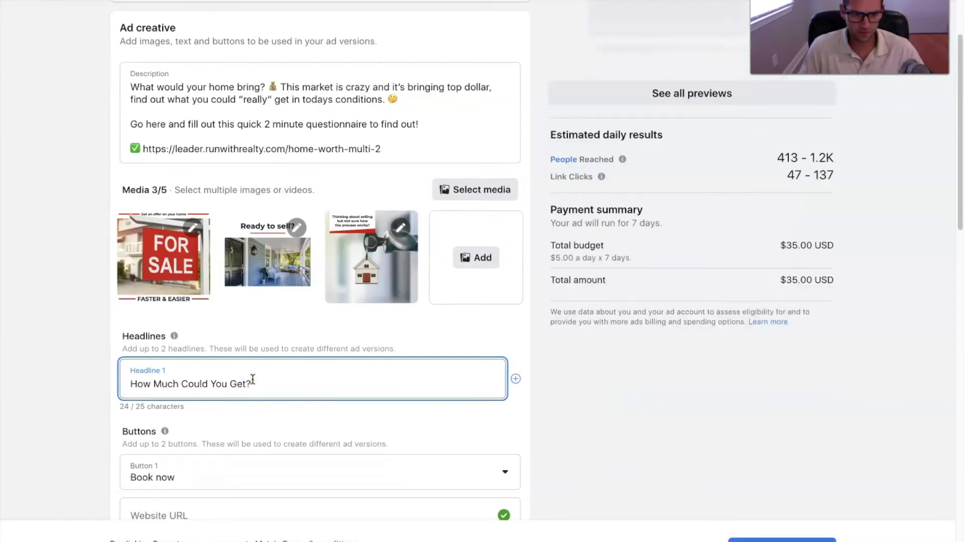
pyautogui.doubleClick(219, 385)
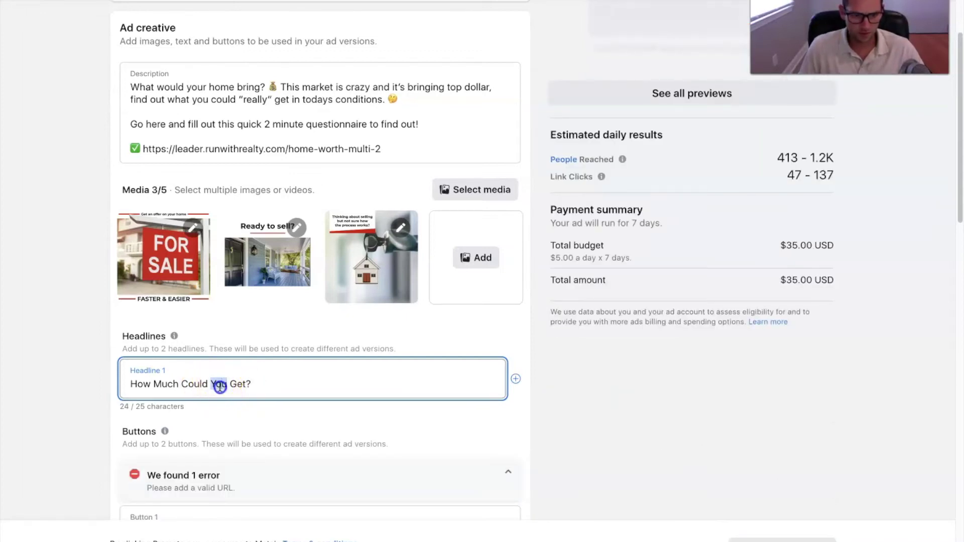
pyautogui.write('U')
pyautogui.hotkey('ctrl', 'v')
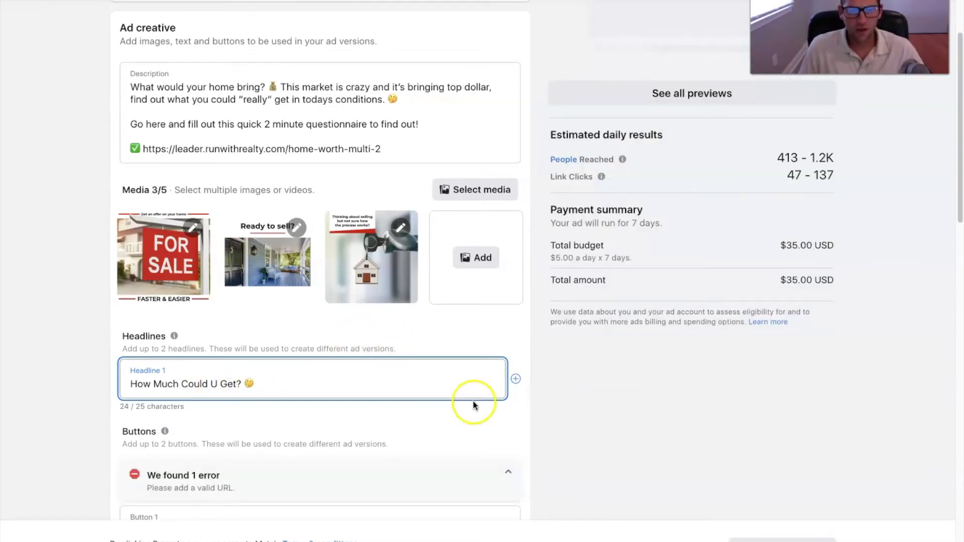
# Step: Check the ad in the all-placements preview window
pyautogui.scroll(4, 477, 399)
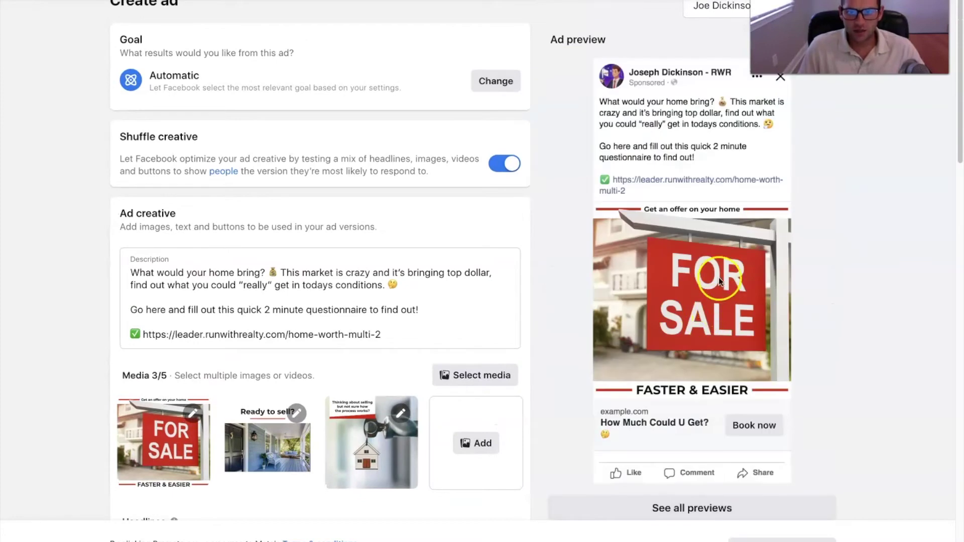
pyautogui.scroll(-2, 719, 277)
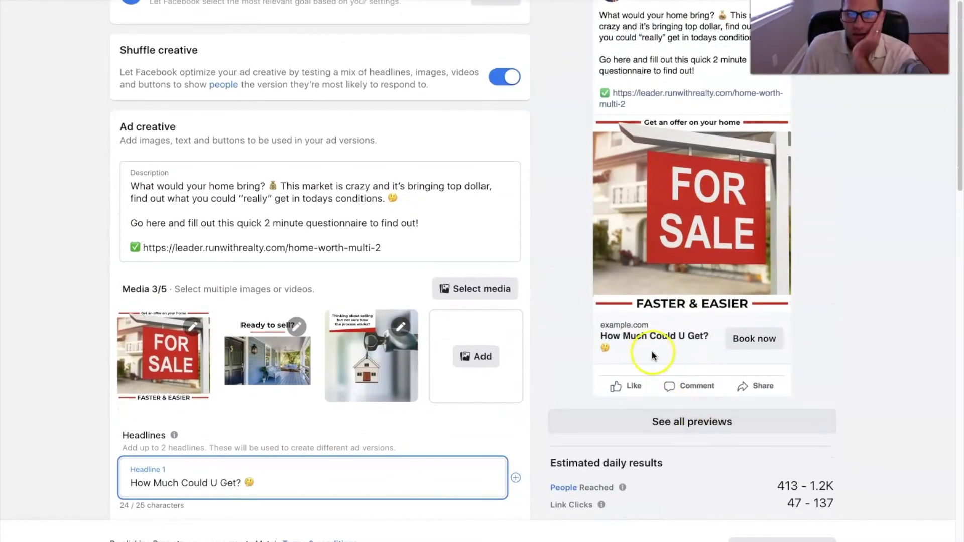
pyautogui.scroll(-1, 652, 357)
pyautogui.click(668, 398)
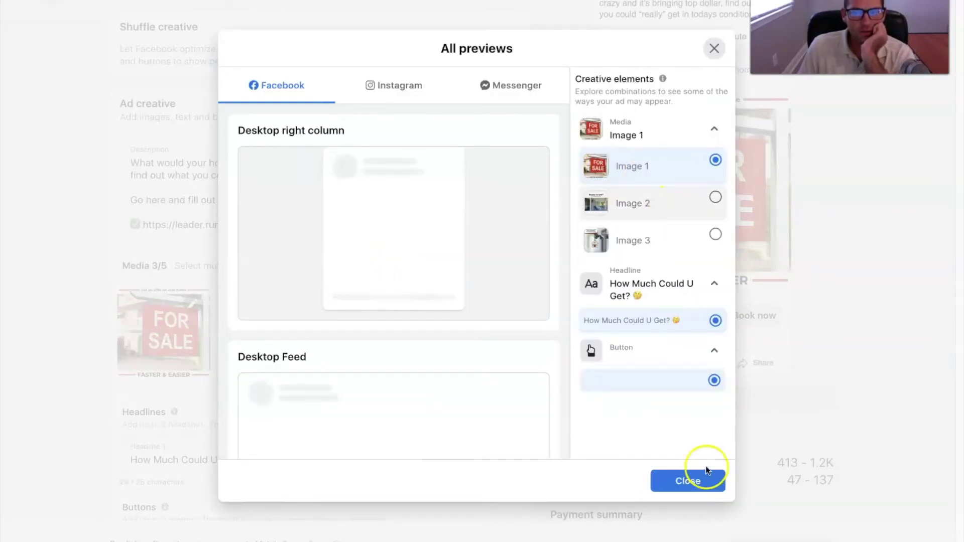
pyautogui.click(713, 48)
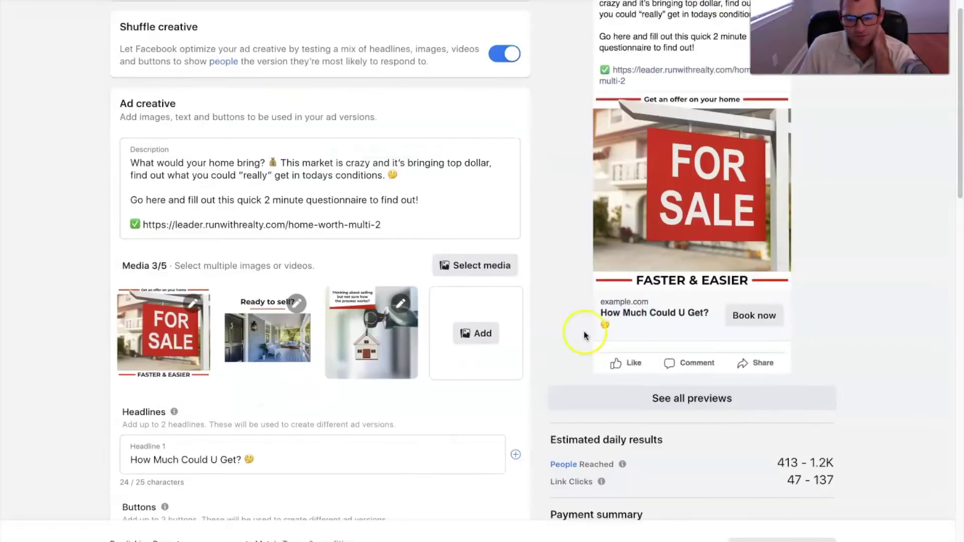
# Step: Set the Button 1 call to action to Learn more
pyautogui.scroll(-6, 445, 336)
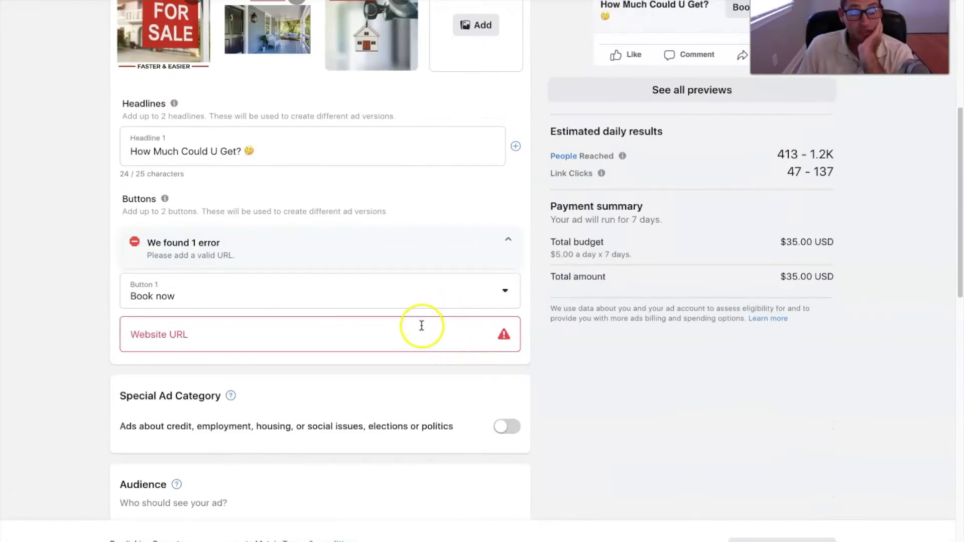
pyautogui.click(210, 298)
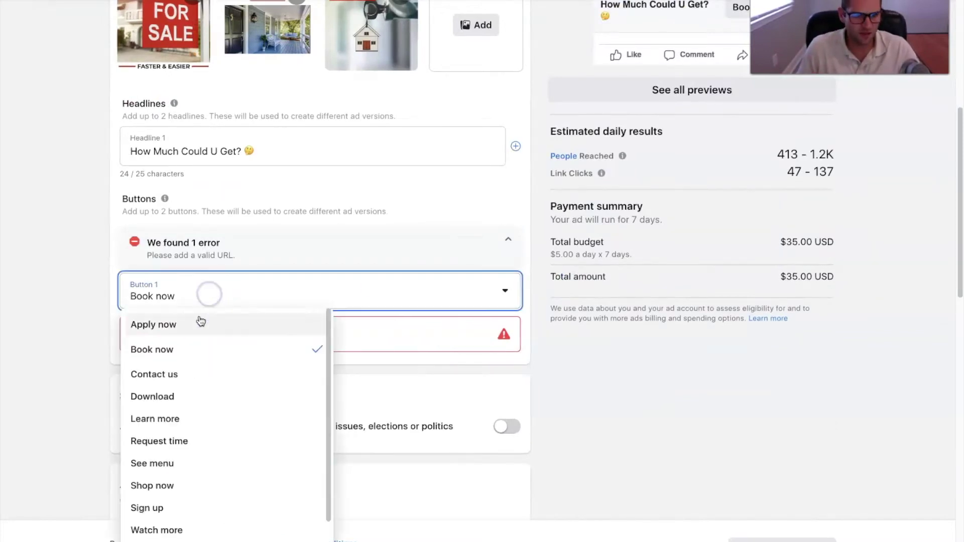
pyautogui.click(175, 415)
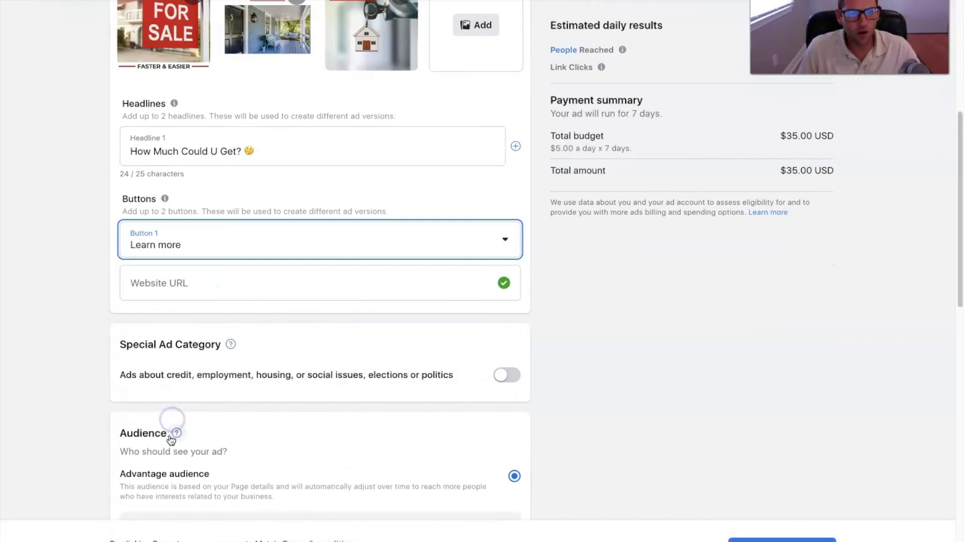
# Step: Copy the questionnaire URL from the description into the Website URL field
pyautogui.scroll(5, 268, 160)
pyautogui.moveTo(381, 142); pyautogui.dragTo(148, 146)
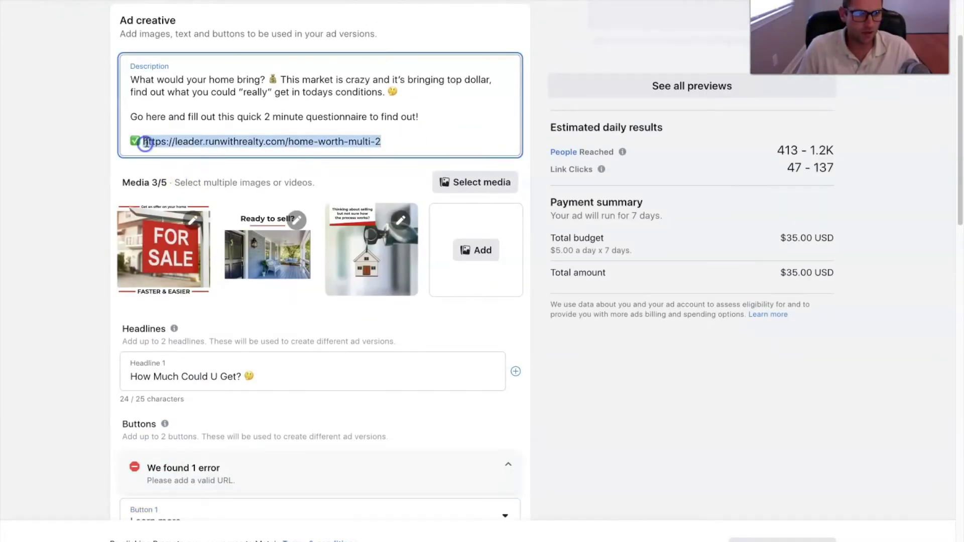
pyautogui.rightClick(145, 144)
pyautogui.click(184, 227)
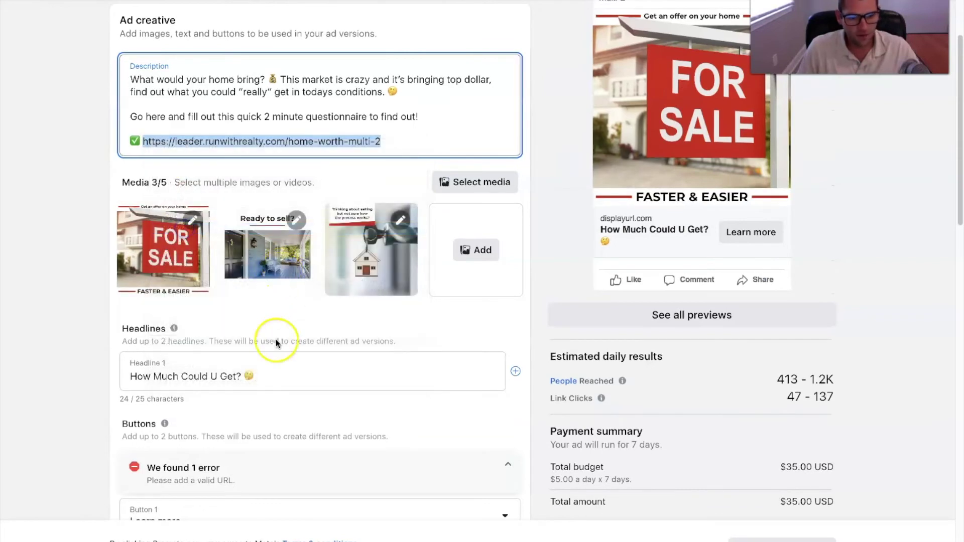
pyautogui.scroll(-2, 275, 343)
pyautogui.click(221, 458)
pyautogui.hotkey('ctrl', 'v')
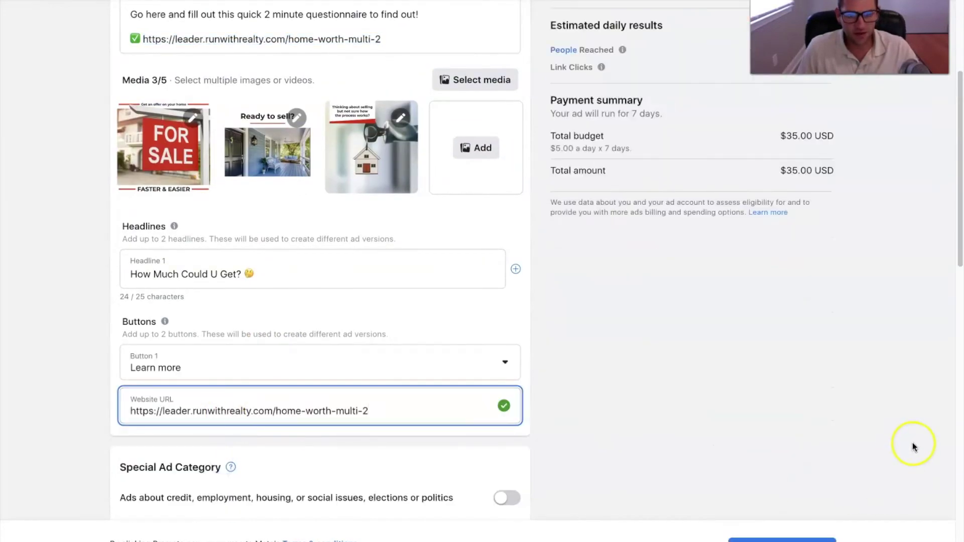
# Step: Place the caret at the end of the description after the URL line
pyautogui.scroll(6, 814, 344)
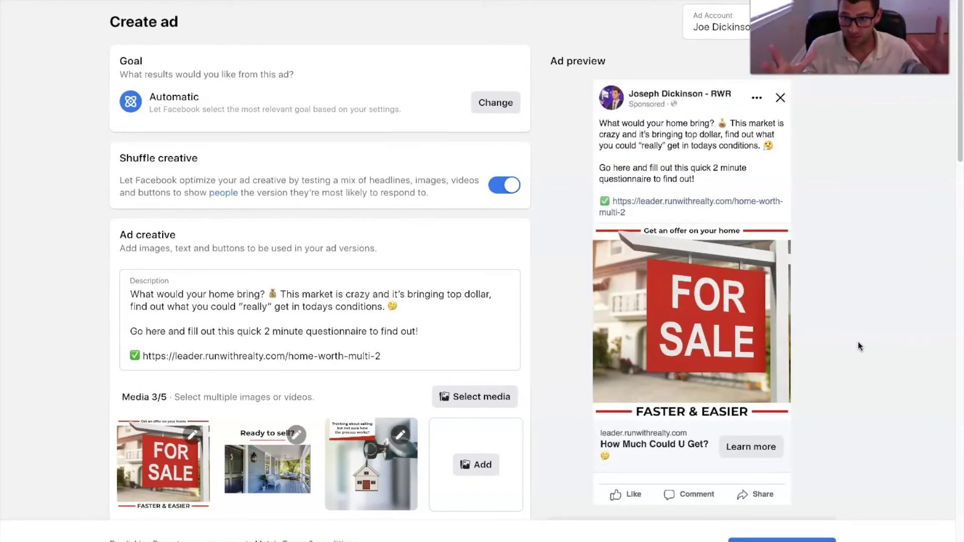
pyautogui.scroll(-3, 858, 346)
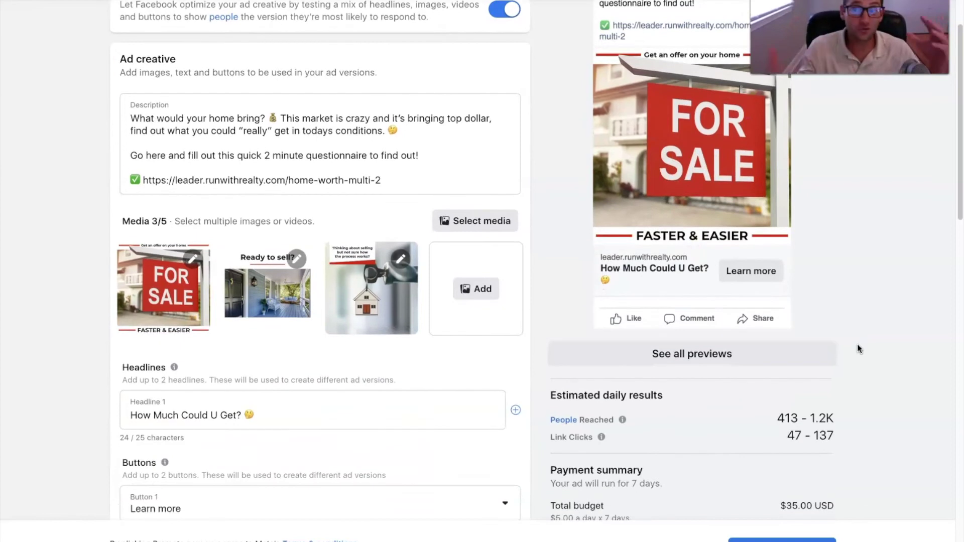
pyautogui.scroll(1, 266, 264)
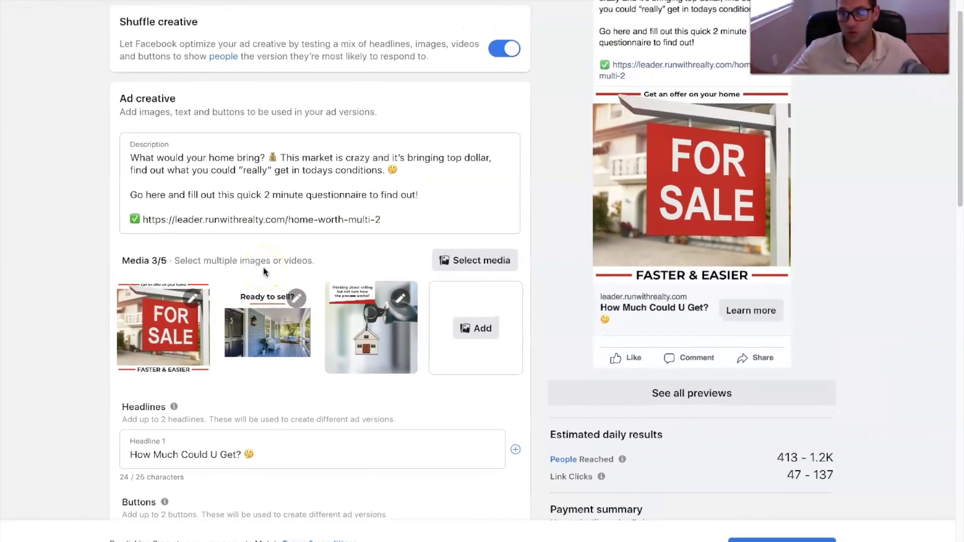
pyautogui.click(435, 218)
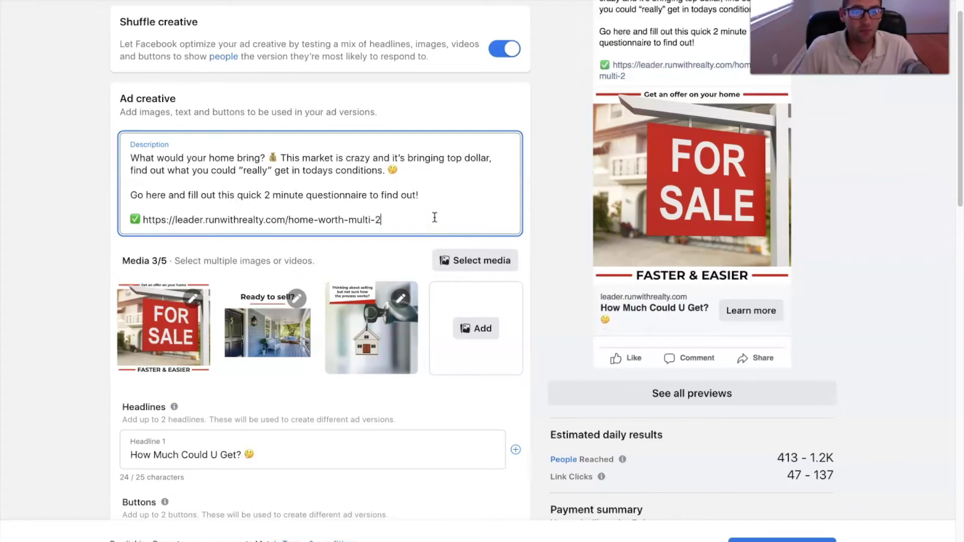
pyautogui.click(419, 222)
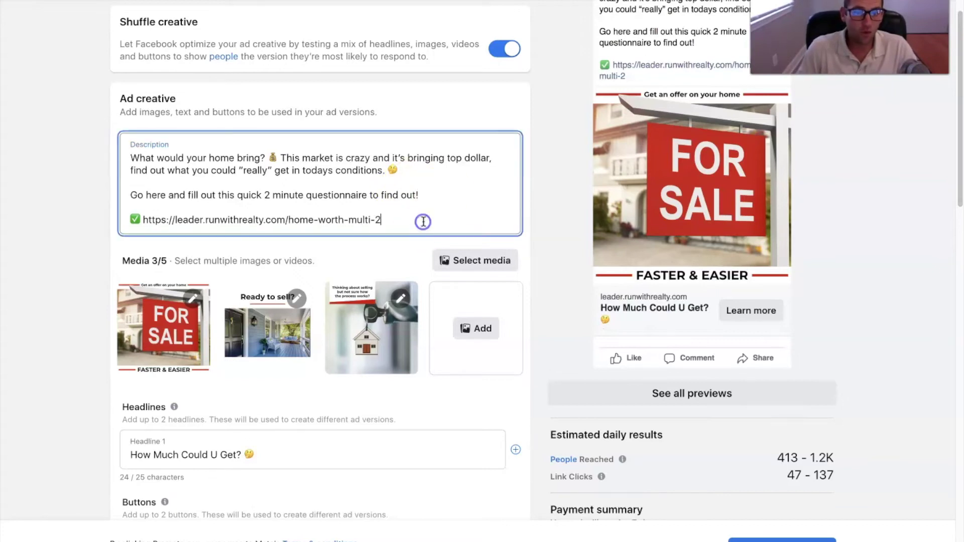
# Step: Add an 'Or, call me anytime:' line below the URL in the description
pyautogui.press('Return')
pyautogui.press('Return')
pyautogui.write('Or, call me anytime')
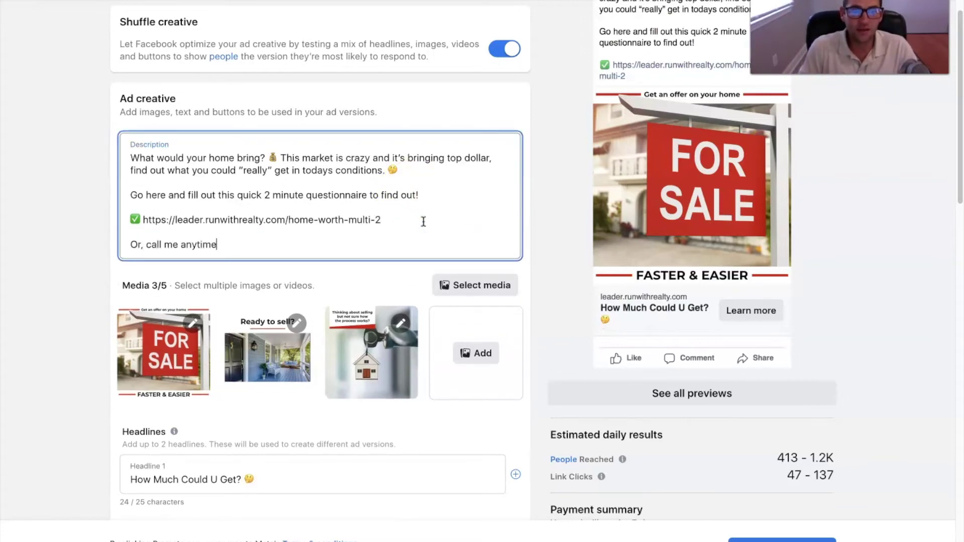
pyautogui.write(':')
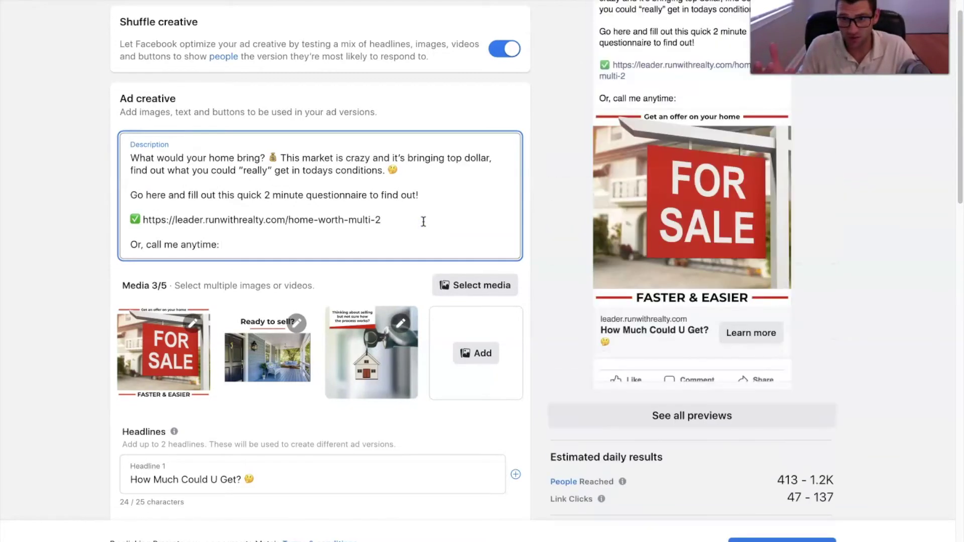
pyautogui.moveTo(400, 224); pyautogui.dragTo(144, 216)
pyautogui.click(156, 219)
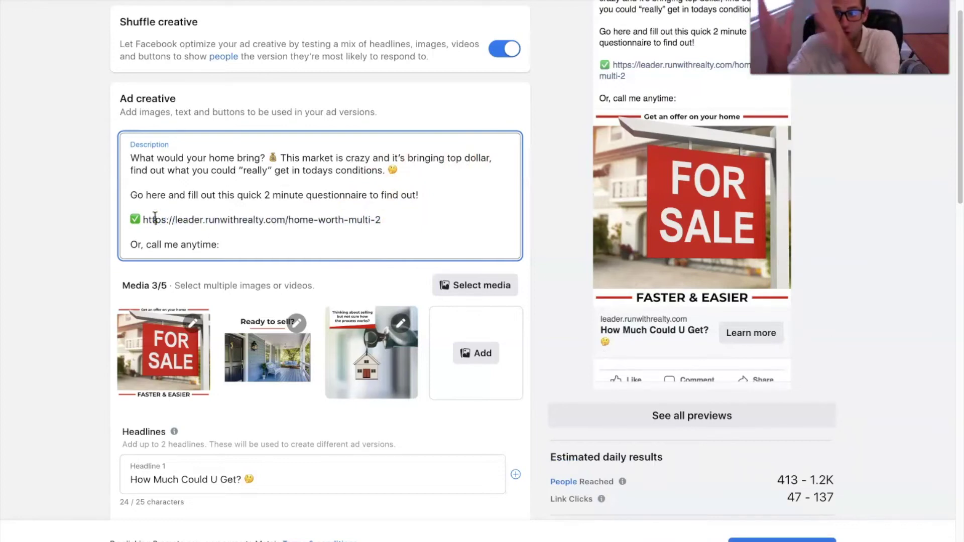
pyautogui.click(759, 347)
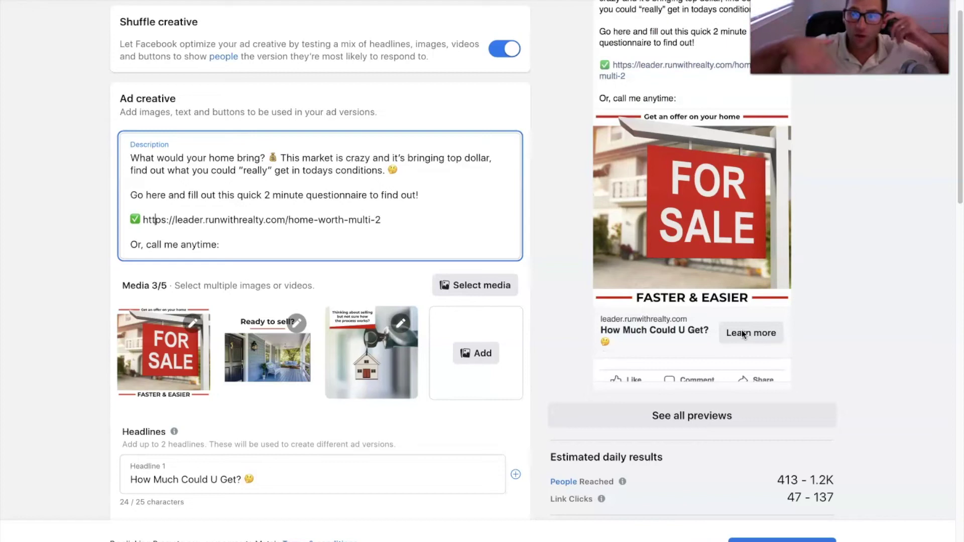
# Step: Delete the 'Or, call me anytime:' line so the description ends with the link
pyautogui.click(242, 247)
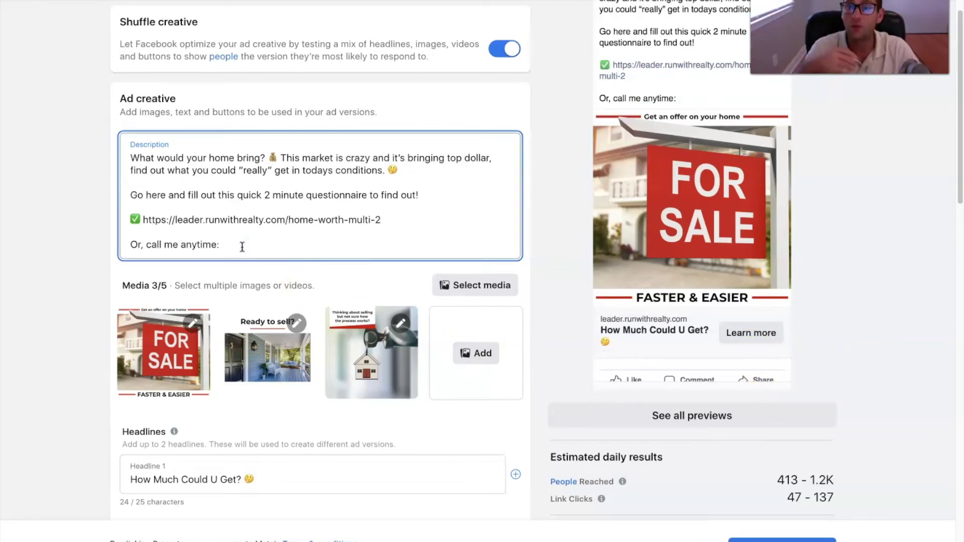
pyautogui.tripleClick(243, 243)
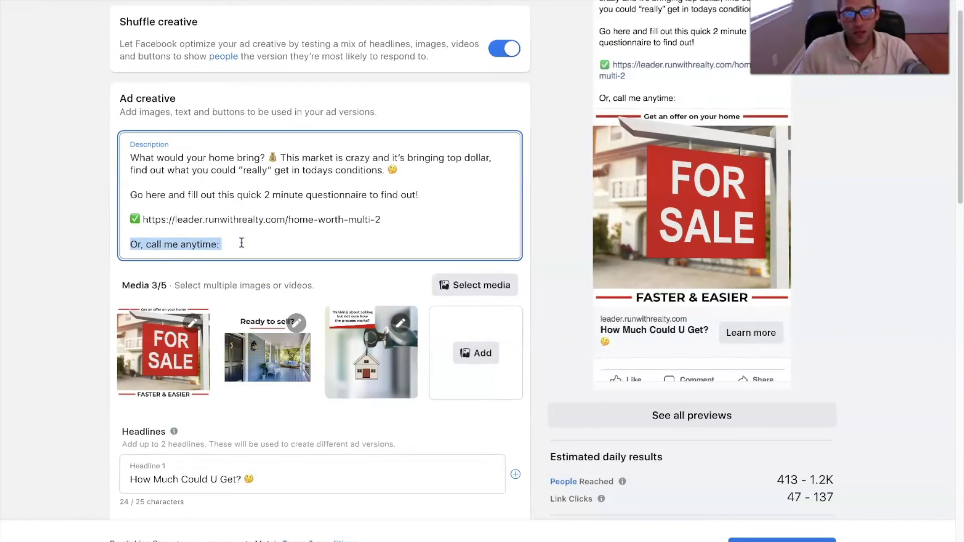
pyautogui.press('BackSpace')
pyautogui.click(453, 236)
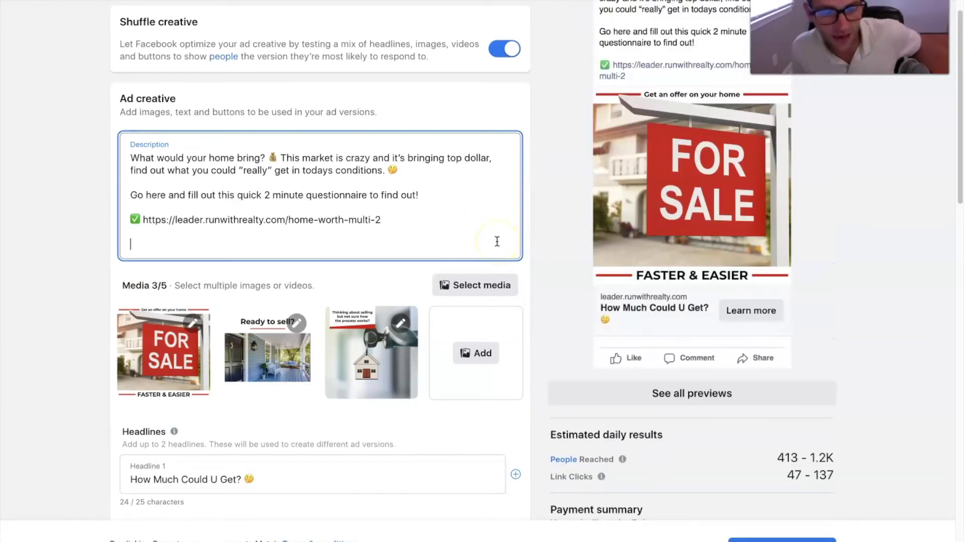
pyautogui.click(463, 270)
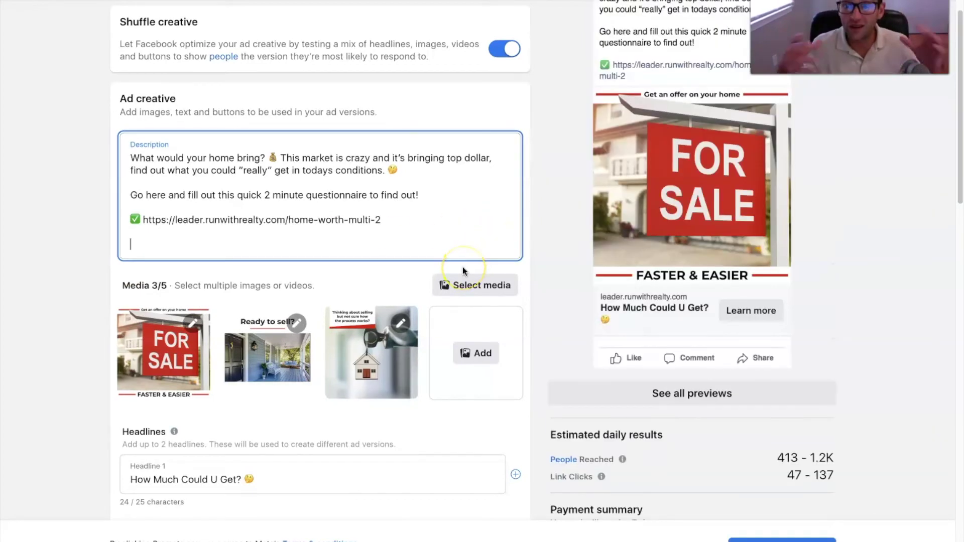
pyautogui.scroll(-7, 475, 286)
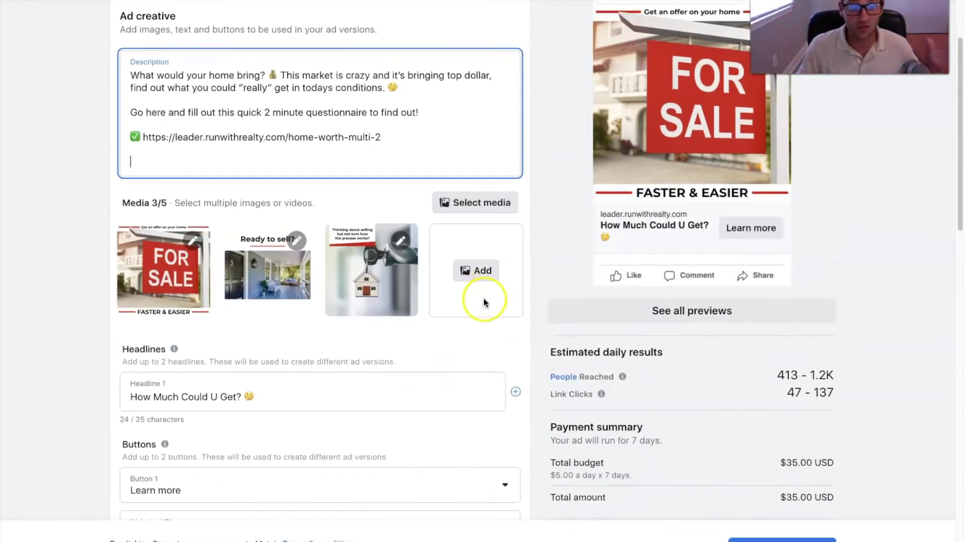
# Step: Turn on Special Ad Category and choose Housing as the ad category
pyautogui.scroll(-1, 481, 304)
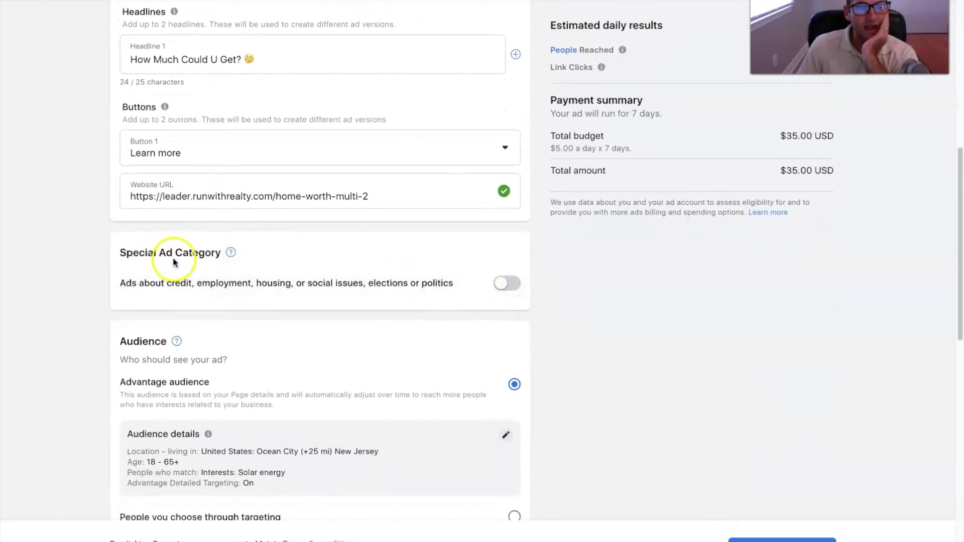
pyautogui.scroll(-1, 226, 271)
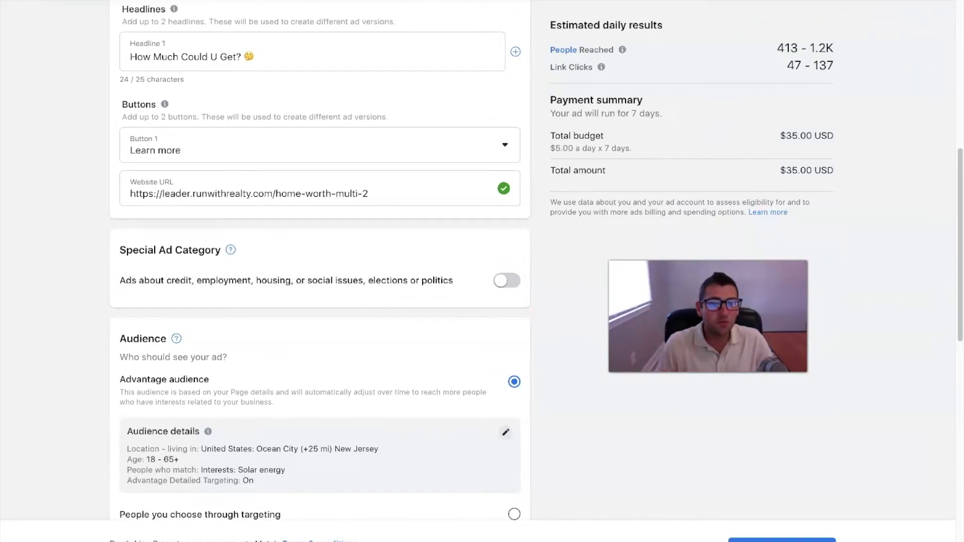
pyautogui.click(507, 282)
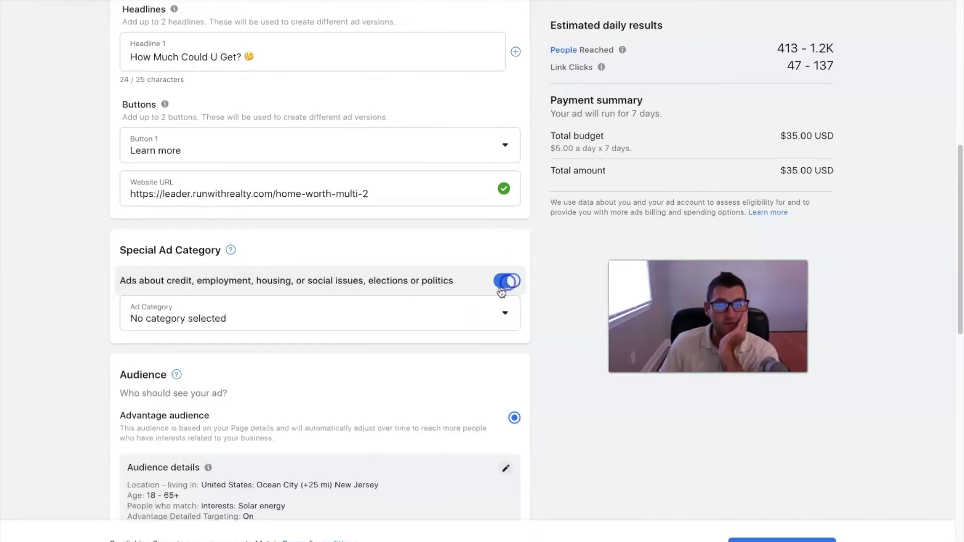
pyautogui.click(291, 318)
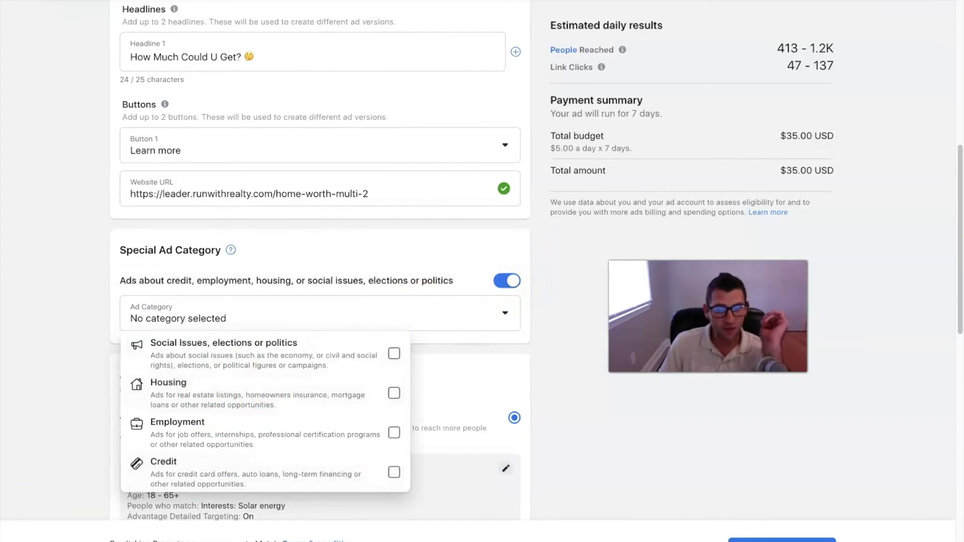
pyautogui.click(128, 396)
pyautogui.click(616, 430)
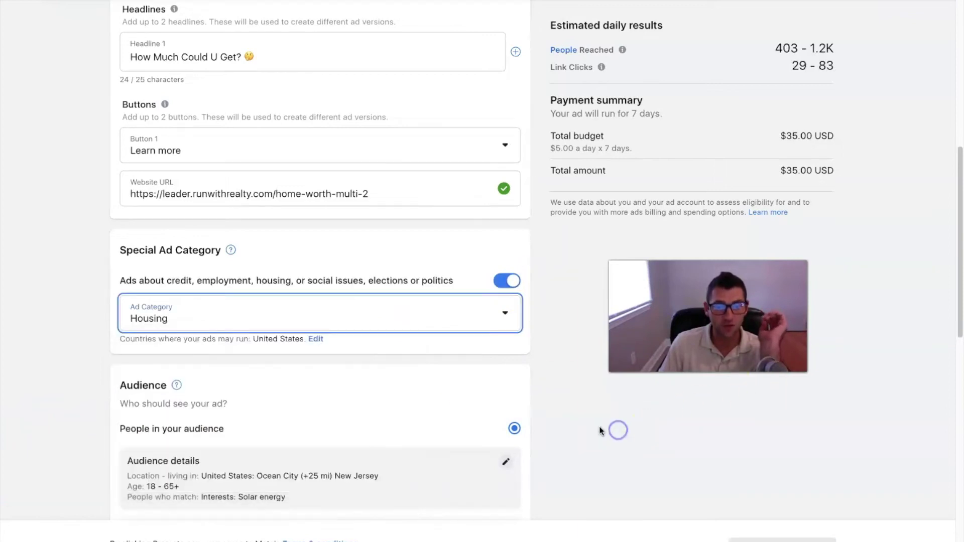
pyautogui.scroll(-1, 599, 428)
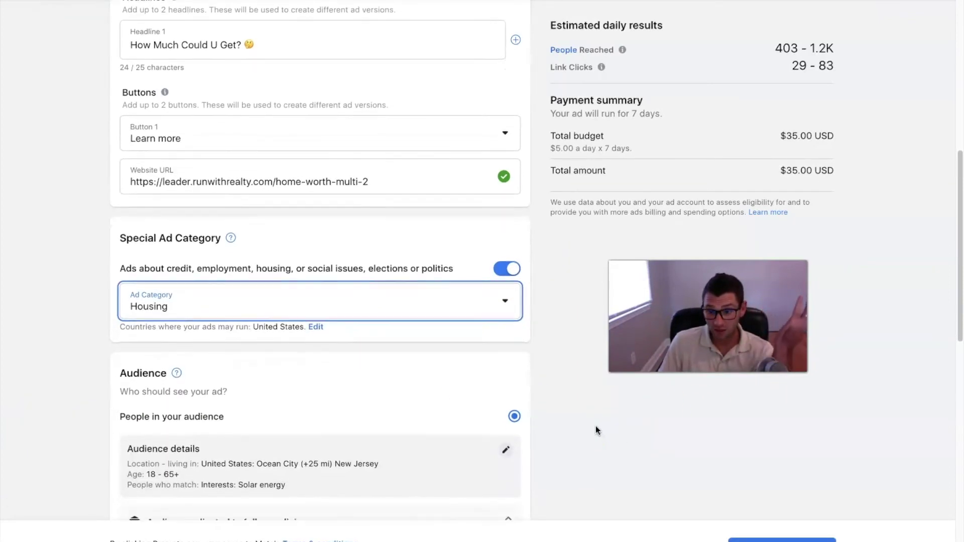
pyautogui.scroll(-3, 596, 428)
pyautogui.click(586, 473)
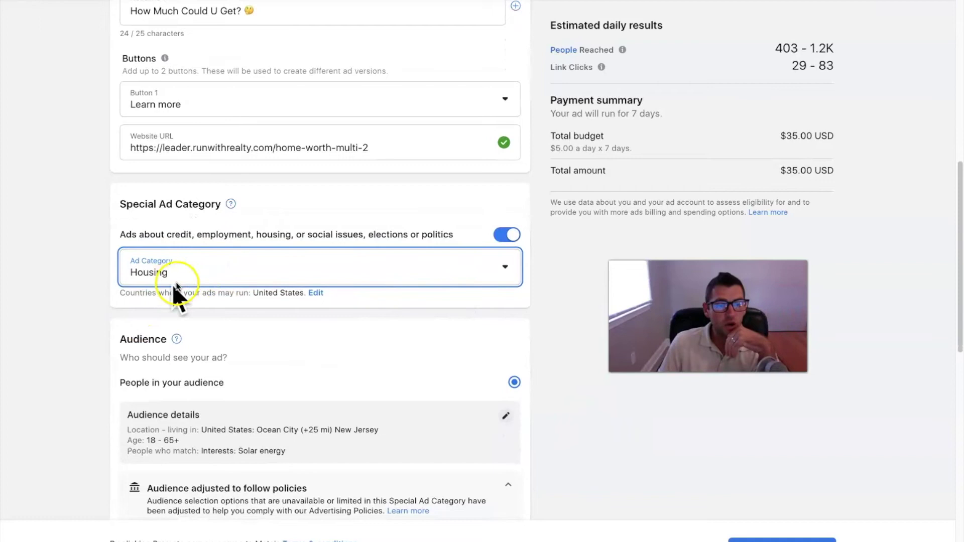
pyautogui.scroll(-5, 442, 367)
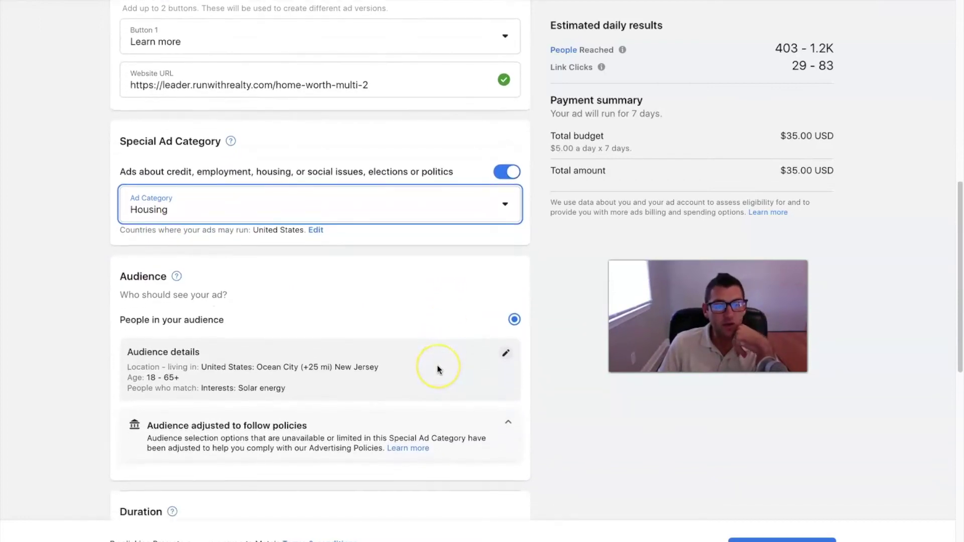
pyautogui.scroll(-1, 439, 362)
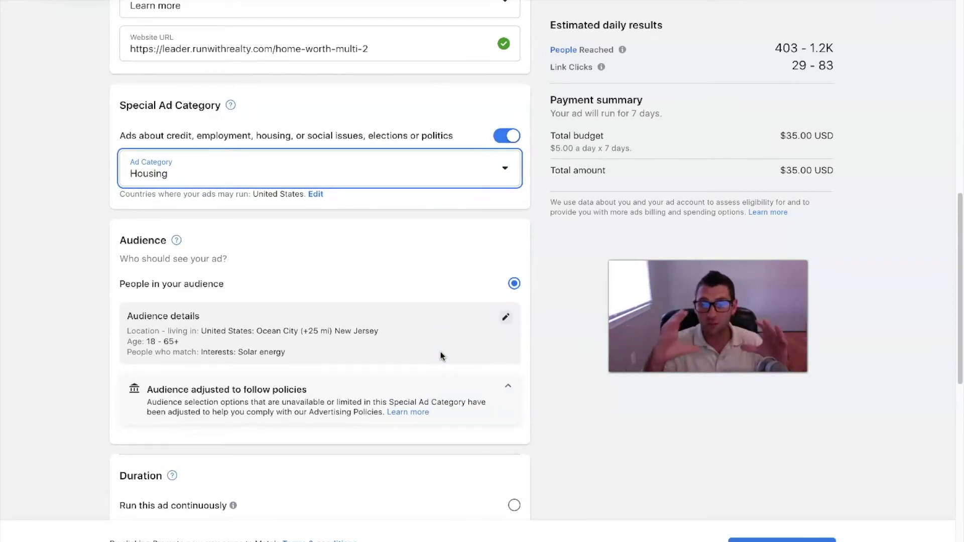
# Step: Review Edit audience targeting (Ocean City + 25 mi, ages 18–65+) and remove the Solar energy interest
pyautogui.click(505, 317)
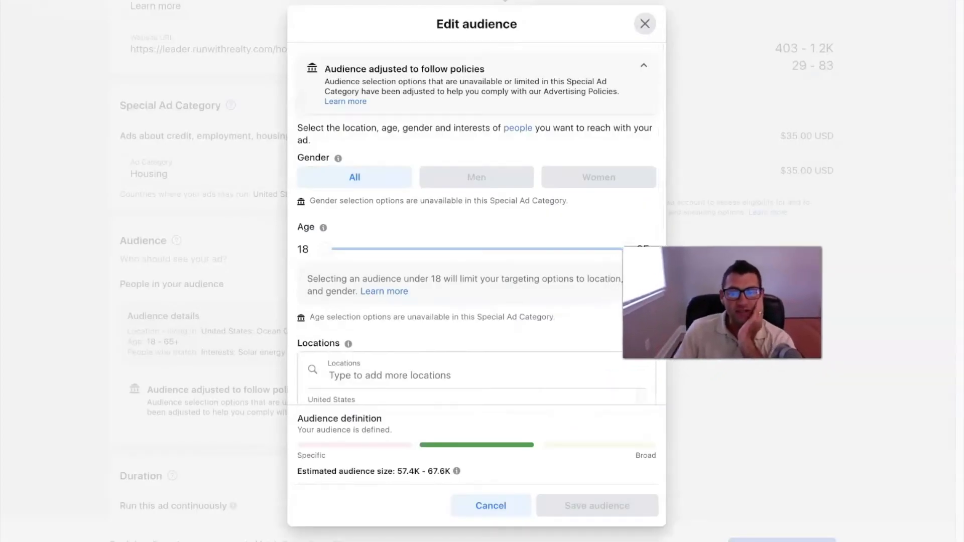
pyautogui.click(363, 187)
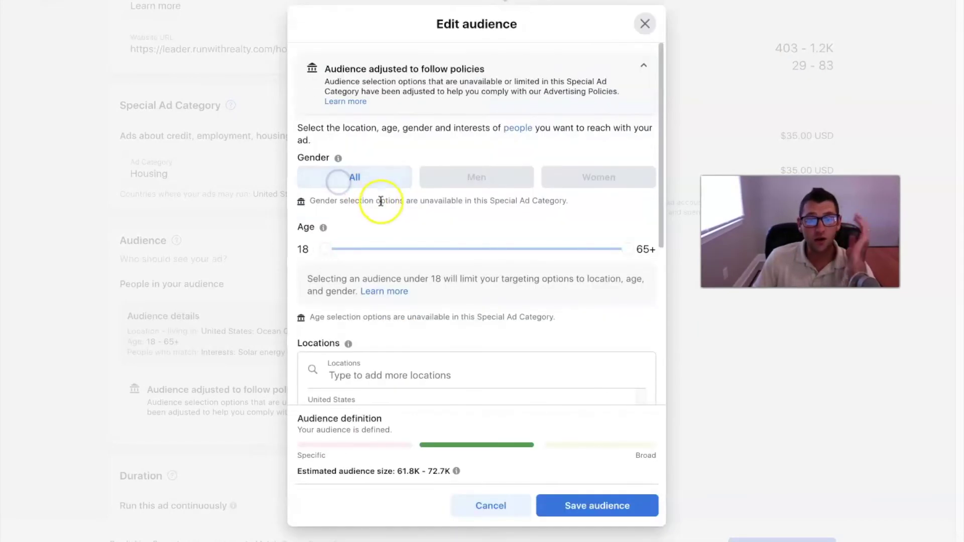
pyautogui.scroll(-1, 481, 214)
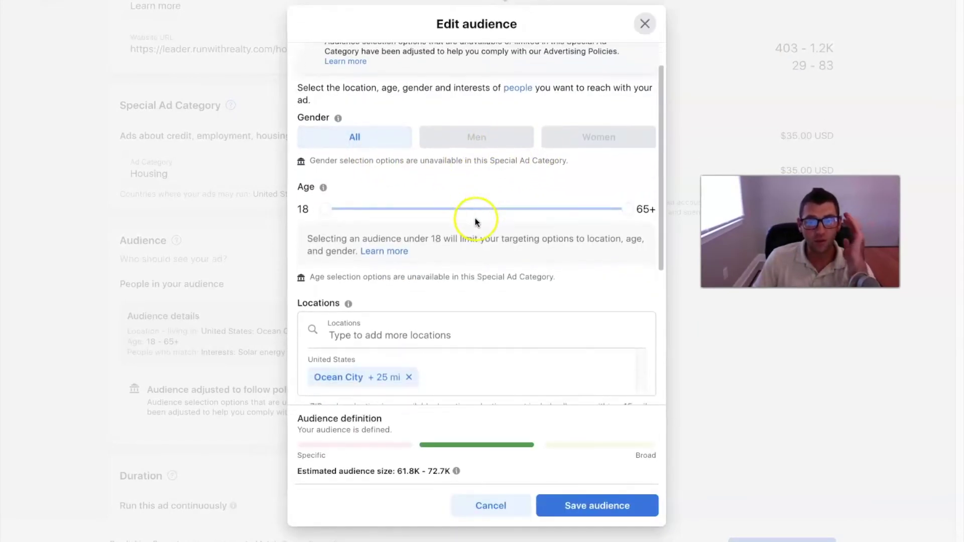
pyautogui.scroll(-1, 615, 211)
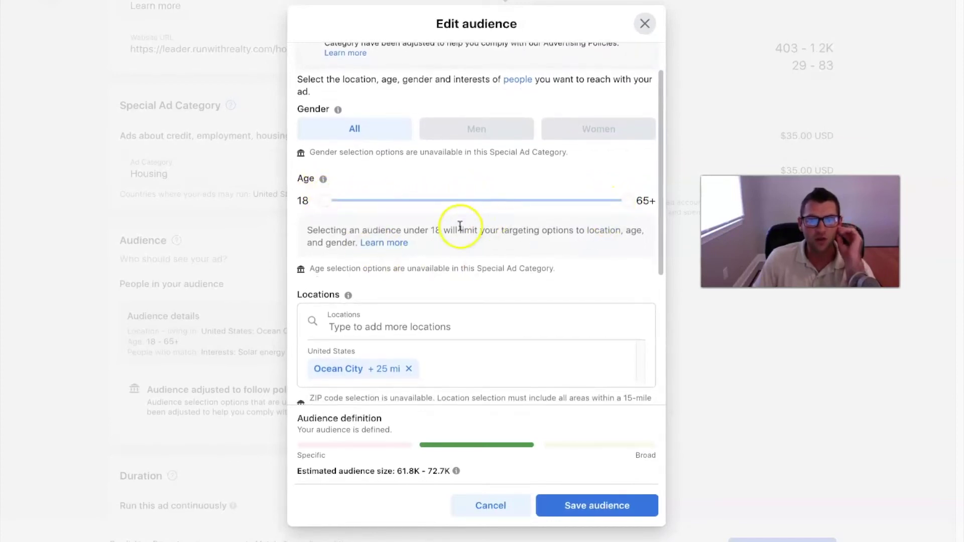
pyautogui.scroll(1, 464, 227)
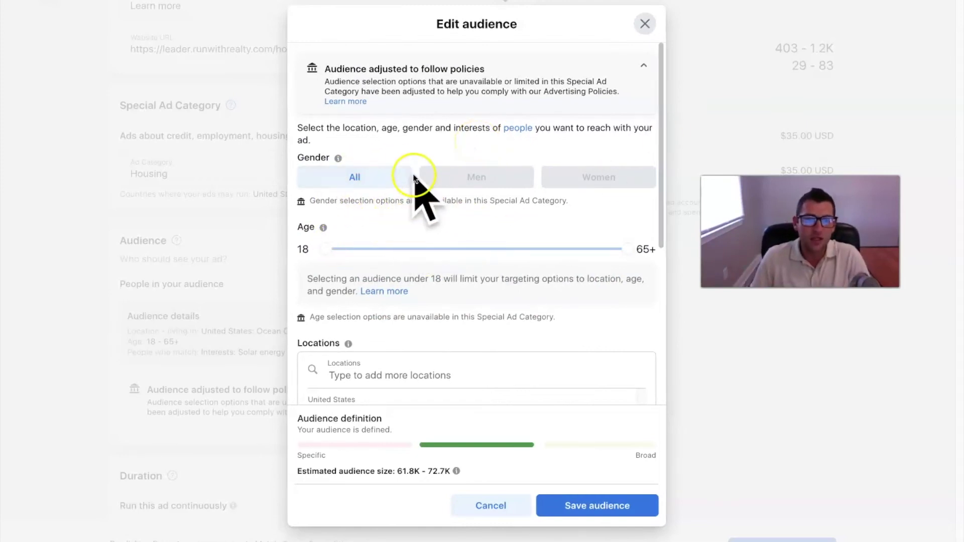
pyautogui.scroll(-1, 446, 210)
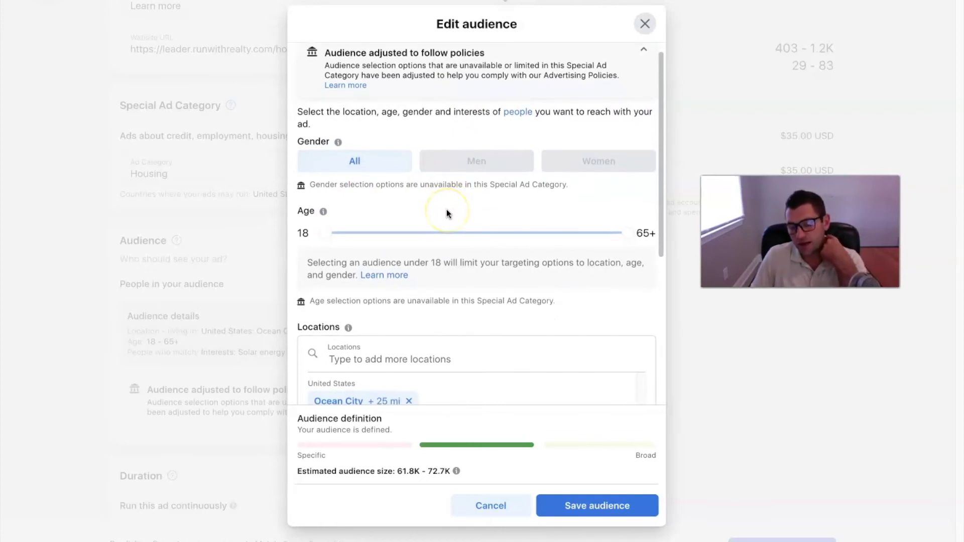
pyautogui.scroll(-3, 447, 210)
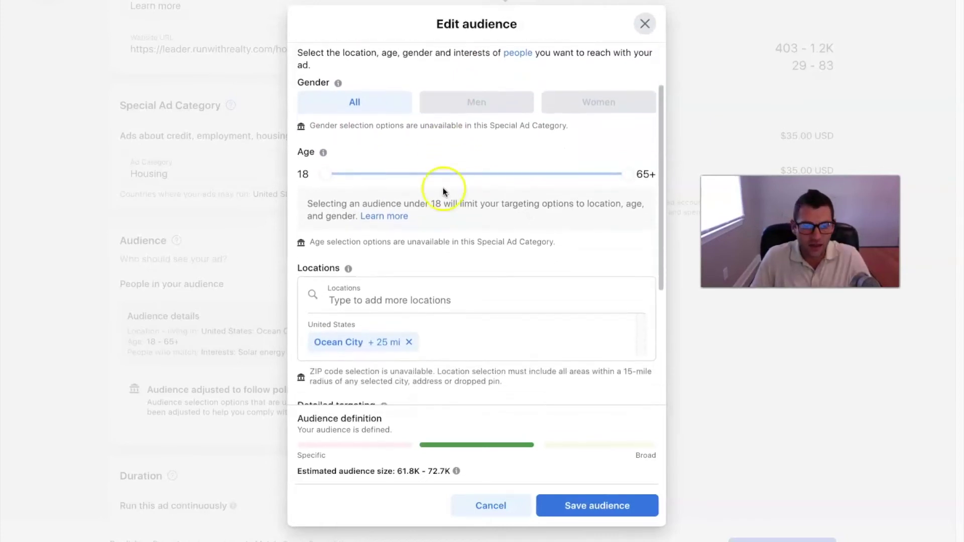
pyautogui.scroll(-4, 422, 196)
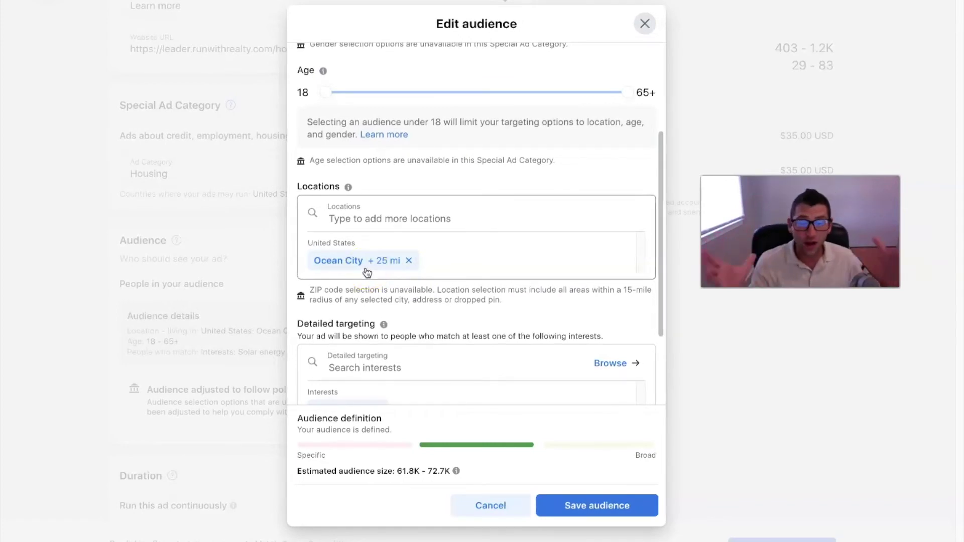
pyautogui.scroll(-3, 382, 236)
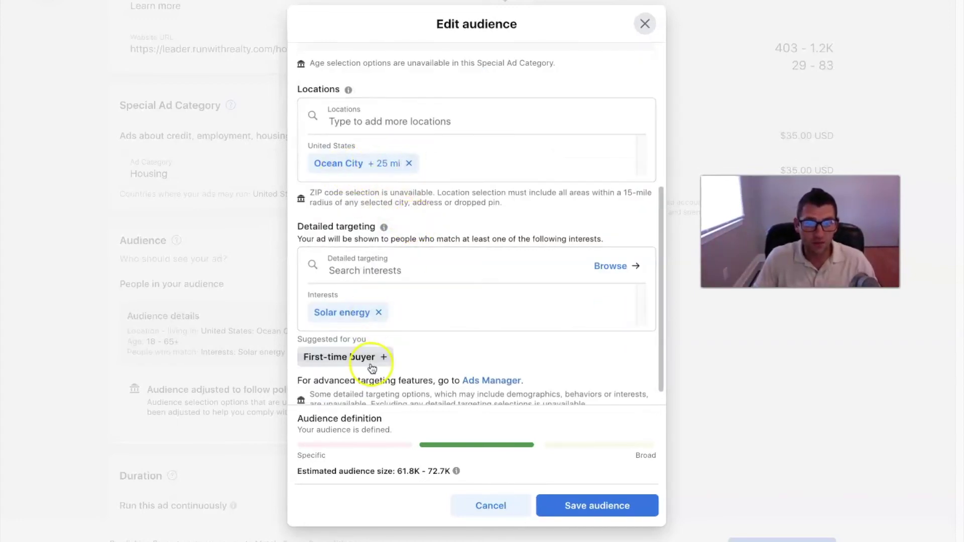
pyautogui.click(379, 312)
# Step: Add Philadelphia, DMA® as another target location
pyautogui.click(482, 193)
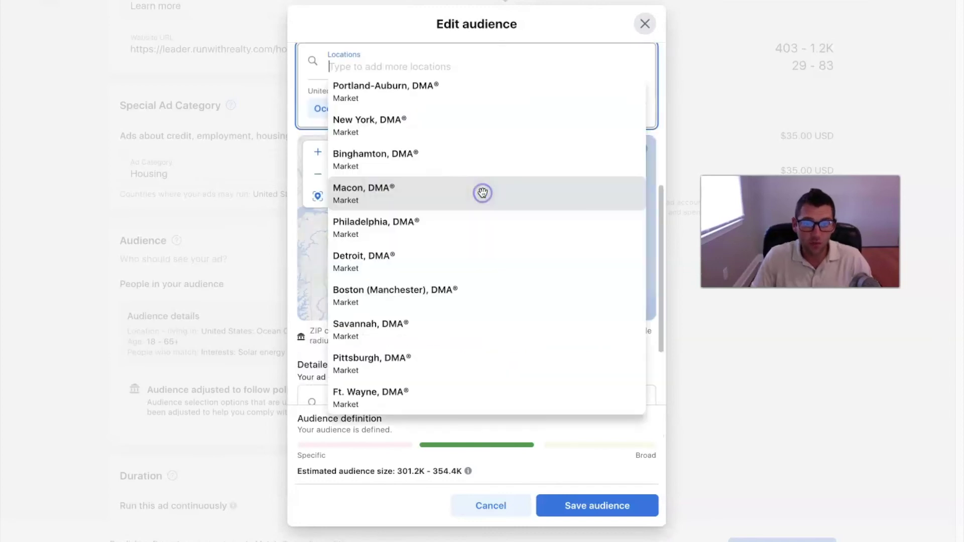
pyautogui.write('poh')
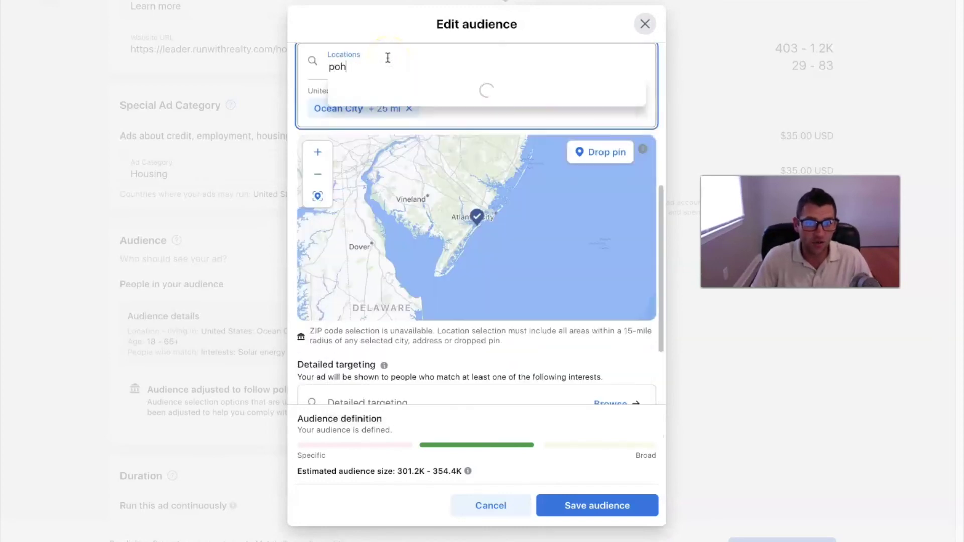
pyautogui.press('BackSpace')
pyautogui.write('hil')
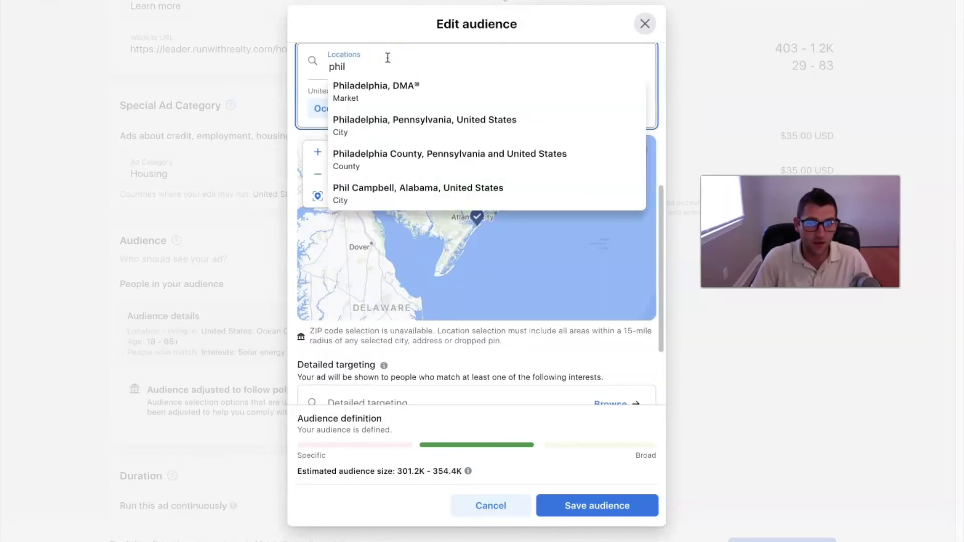
pyautogui.click(366, 97)
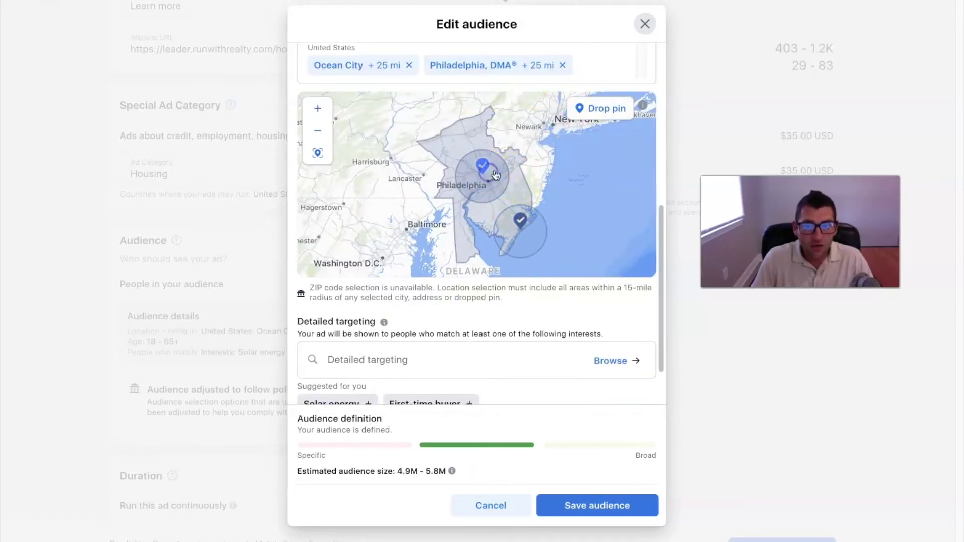
# Step: Drop two location pins in New Jersey, giving the Newark pin a 30 mi radius
pyautogui.click(607, 108)
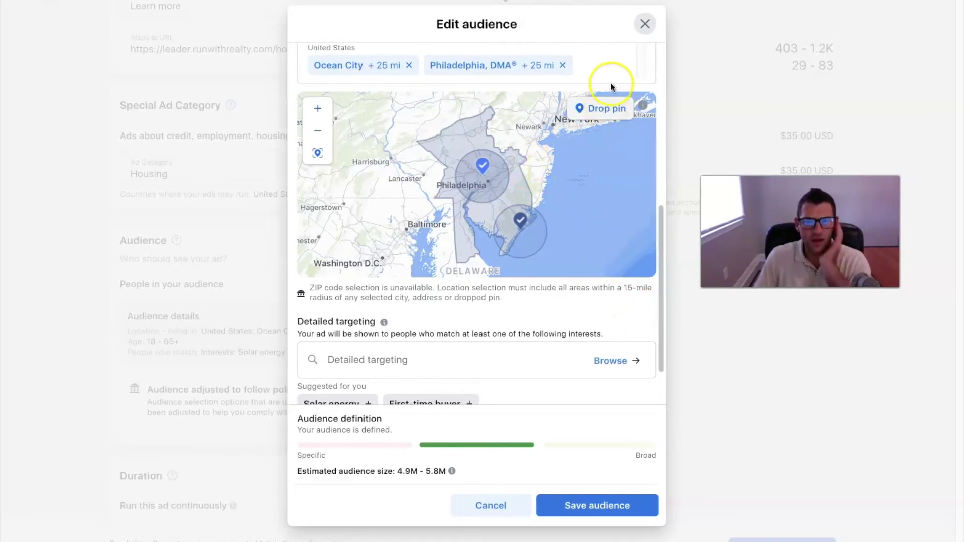
pyautogui.click(598, 107)
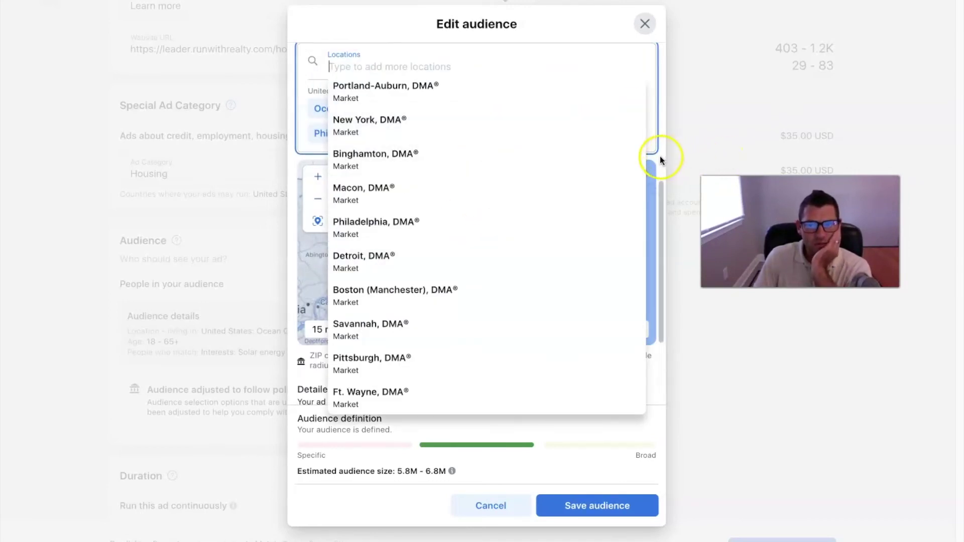
pyautogui.scroll(1, 660, 156)
pyautogui.click(667, 132)
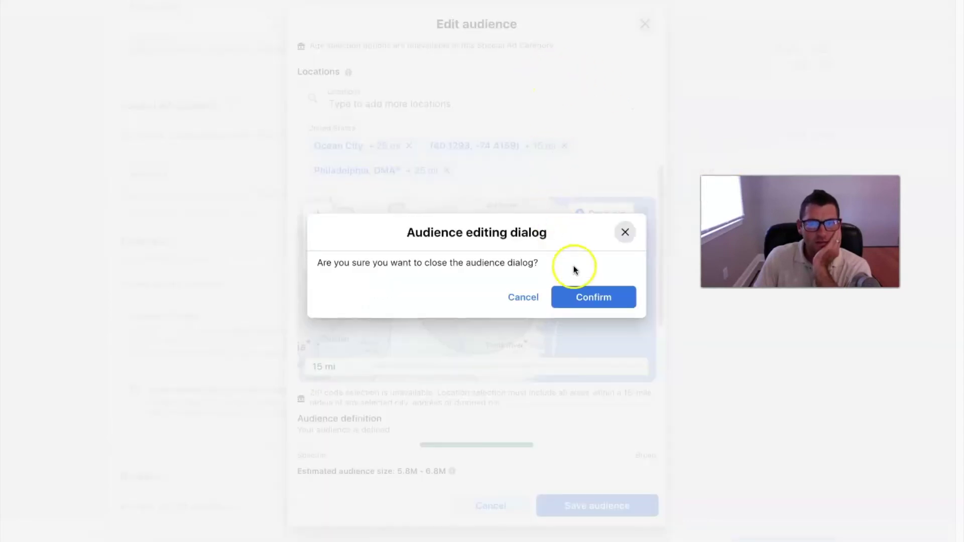
pyautogui.click(530, 309)
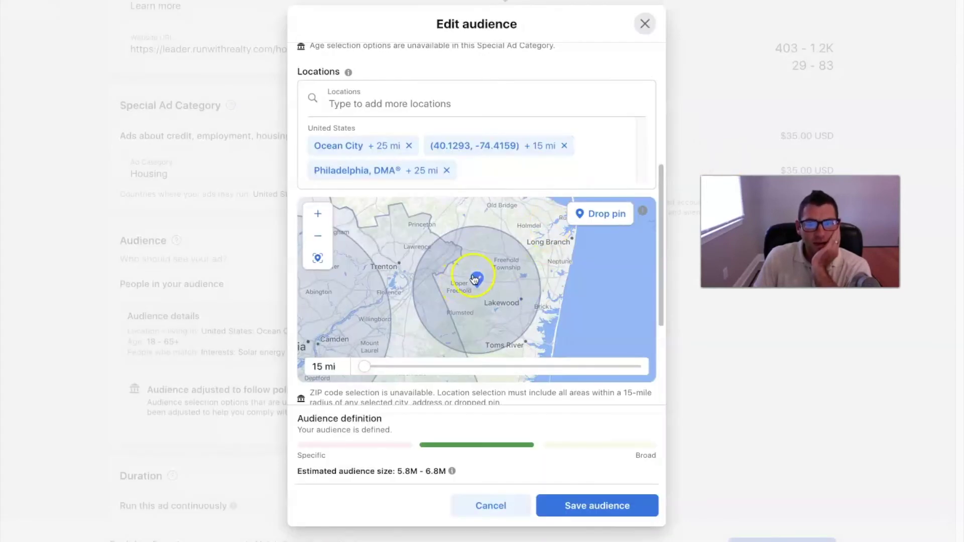
pyautogui.click(429, 168)
pyautogui.click(536, 276)
pyautogui.click(605, 214)
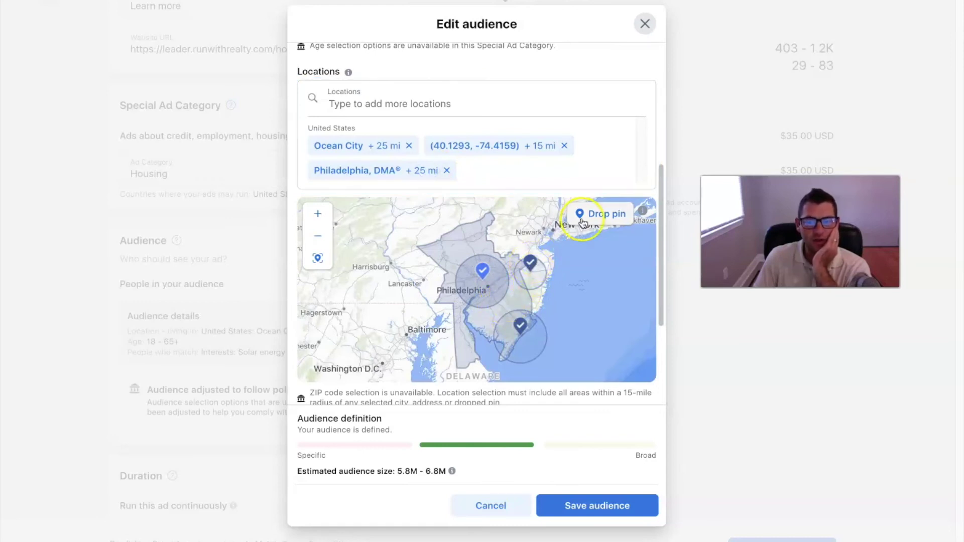
pyautogui.click(517, 236)
pyautogui.click(466, 313)
pyautogui.moveTo(370, 371); pyautogui.dragTo(480, 367)
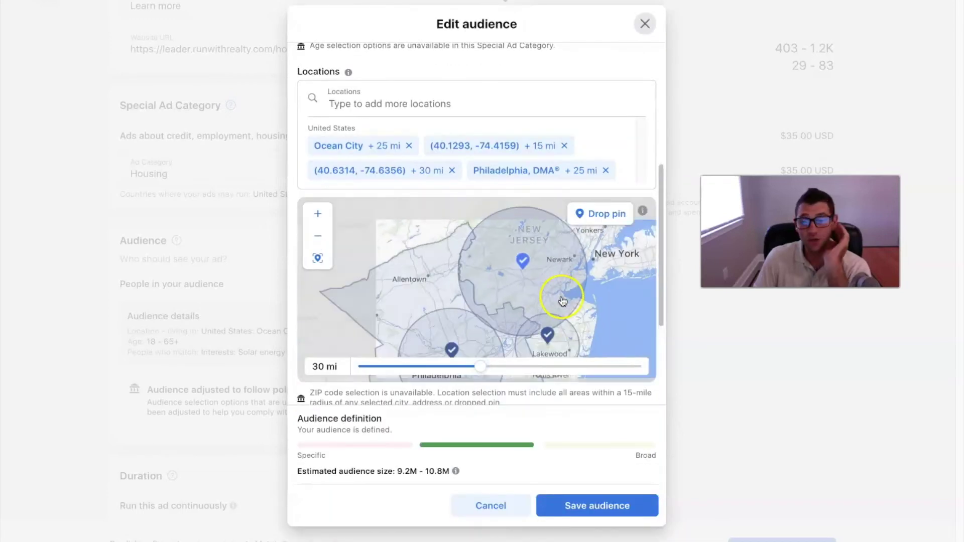
# Step: Add First-time buyer as an interest and look through the full interest list
pyautogui.scroll(-2, 548, 287)
pyautogui.scroll(-4, 467, 400)
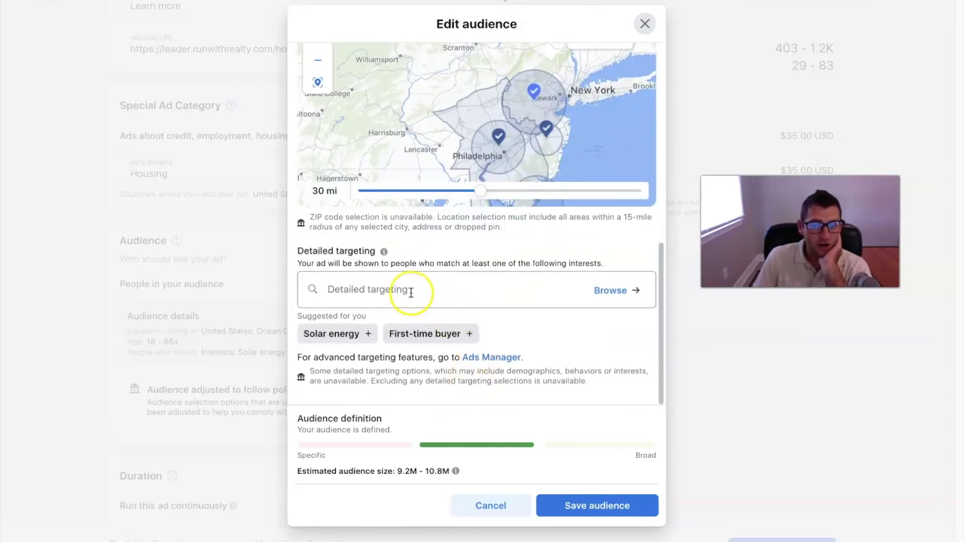
pyautogui.click(437, 334)
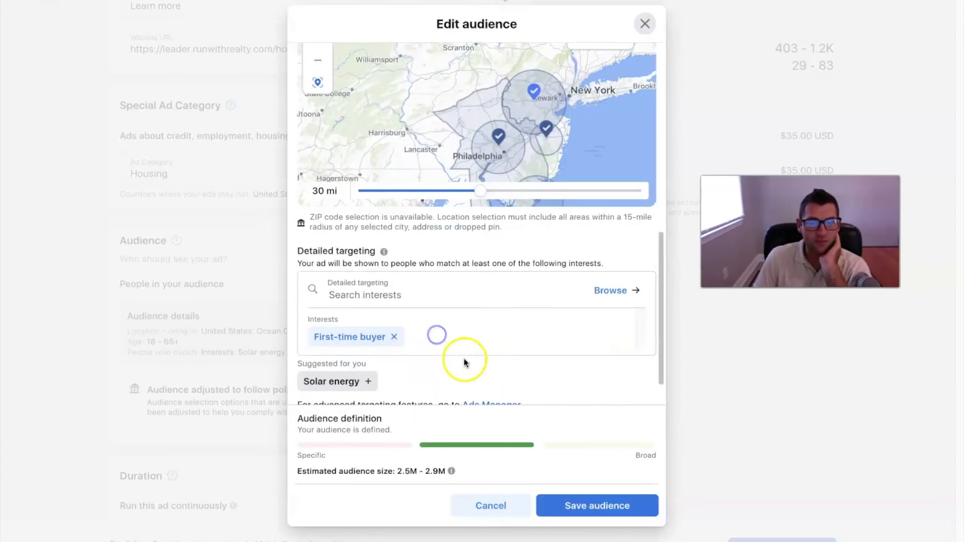
pyautogui.scroll(-1, 417, 302)
pyautogui.click(372, 274)
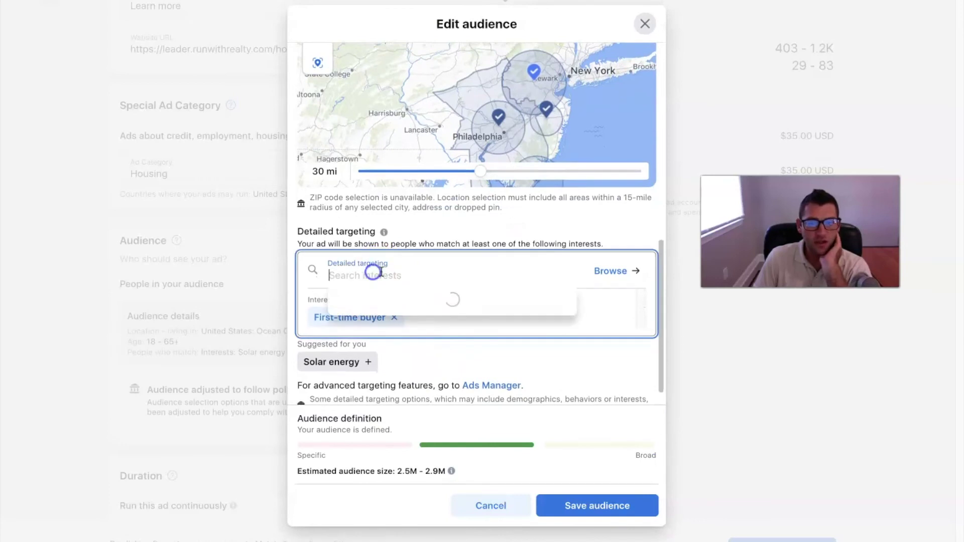
pyautogui.click(609, 276)
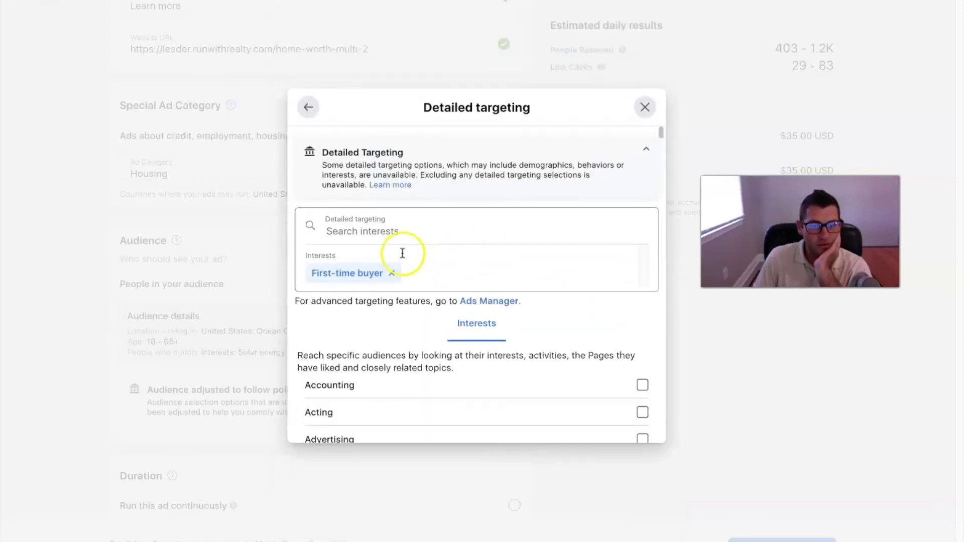
pyautogui.scroll(-8, 420, 278)
pyautogui.scroll(2, 442, 262)
pyautogui.scroll(6, 456, 251)
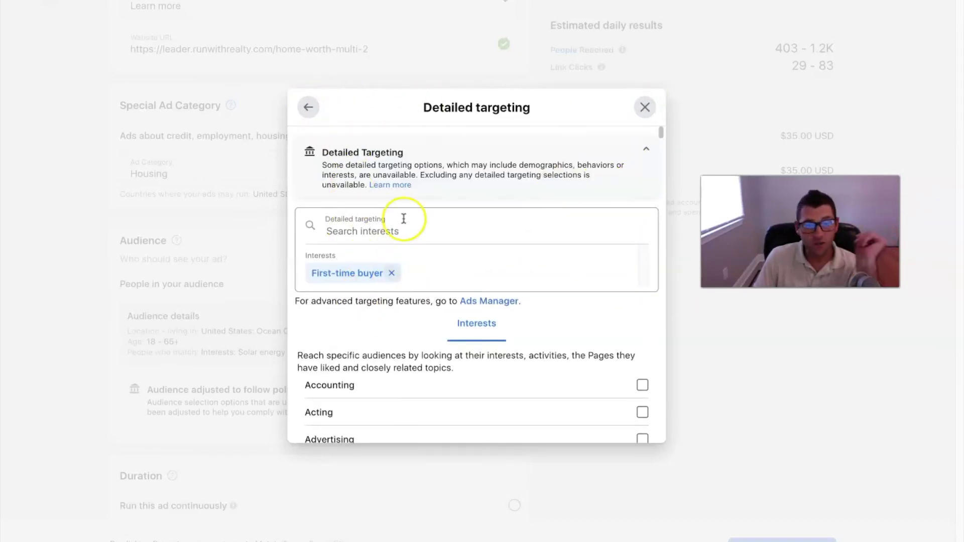
pyautogui.click(309, 106)
# Step: Search 'homeowner', add Homeowner association as an interest, and open the full interest list
pyautogui.click(399, 278)
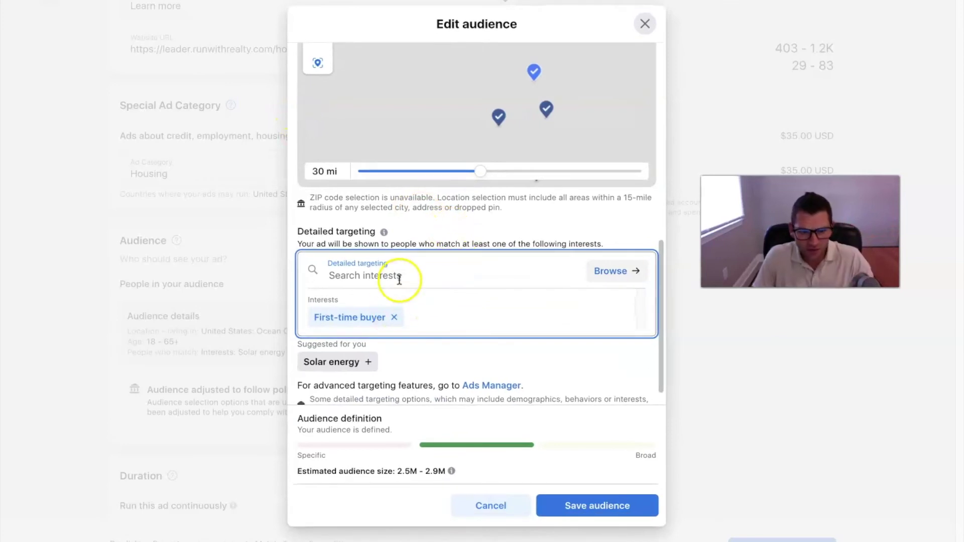
pyautogui.write('homeowner')
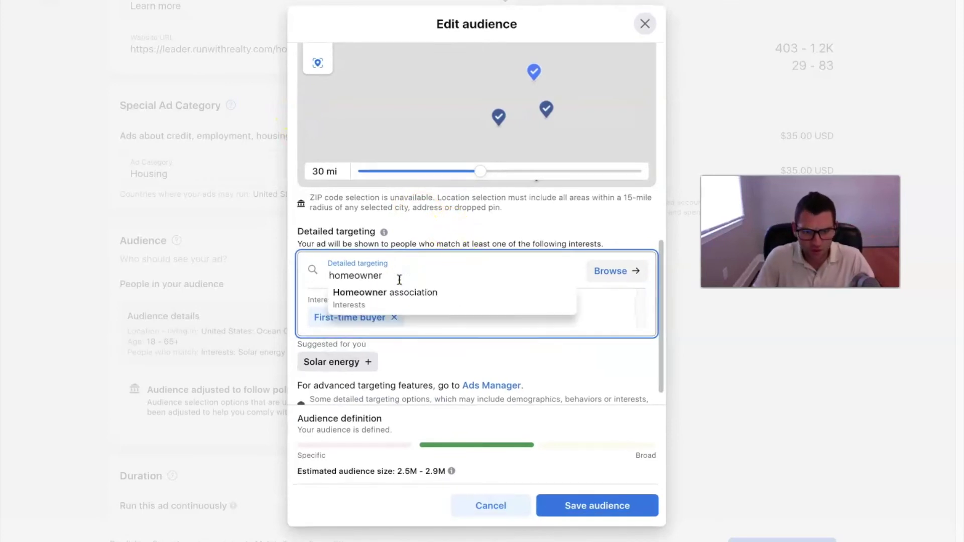
pyautogui.click(399, 290)
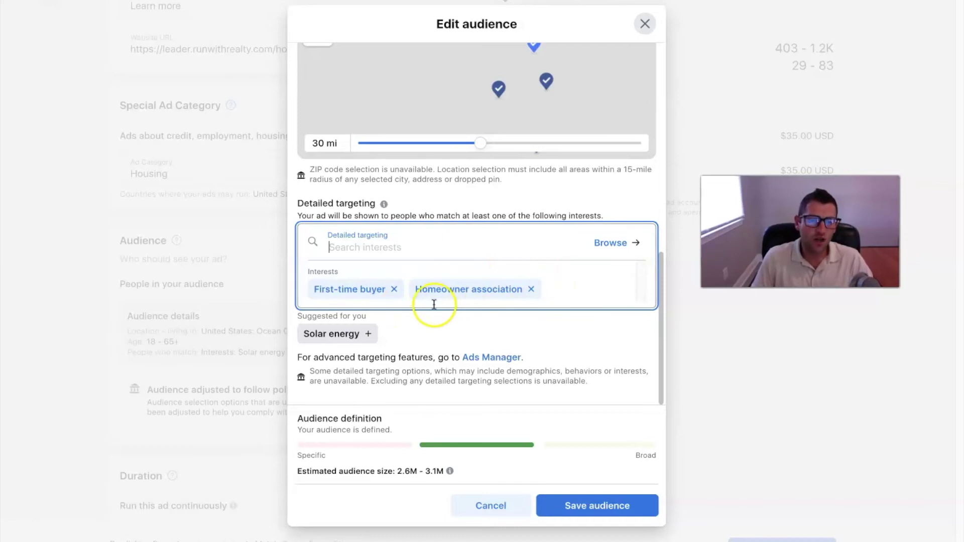
pyautogui.click(610, 243)
pyautogui.scroll(-20, 420, 313)
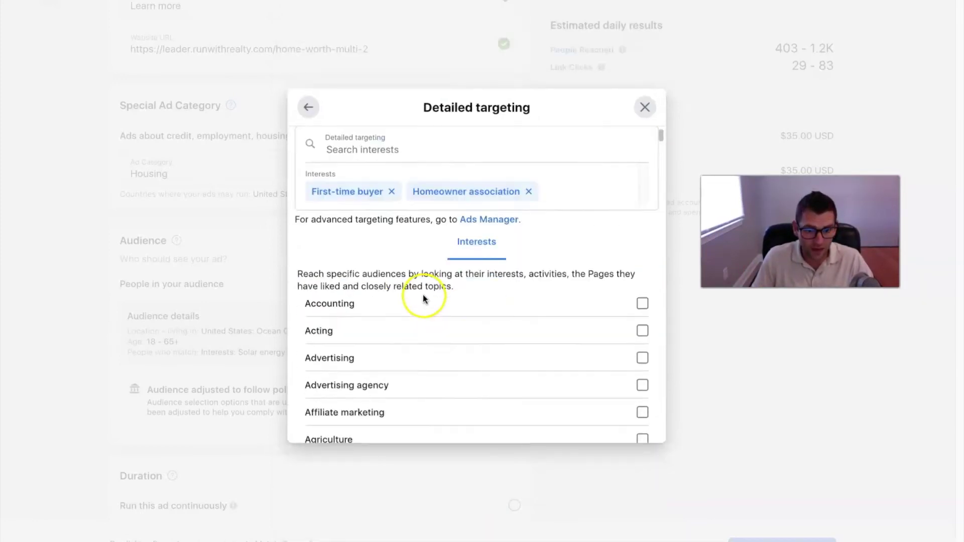
# Step: Tick FHA insured loan and First-time home buyer grant in the interest list
pyautogui.scroll(-20, 420, 321)
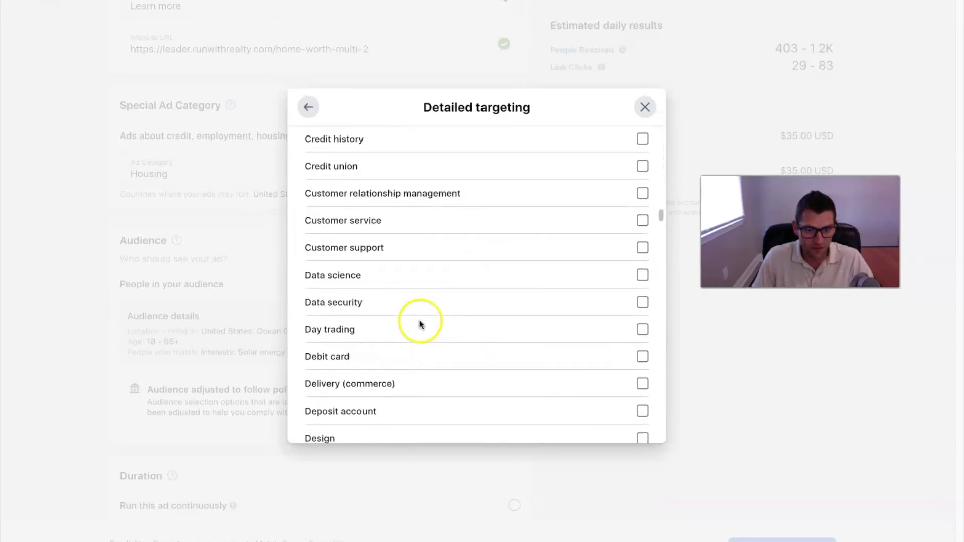
pyautogui.scroll(10, 417, 329)
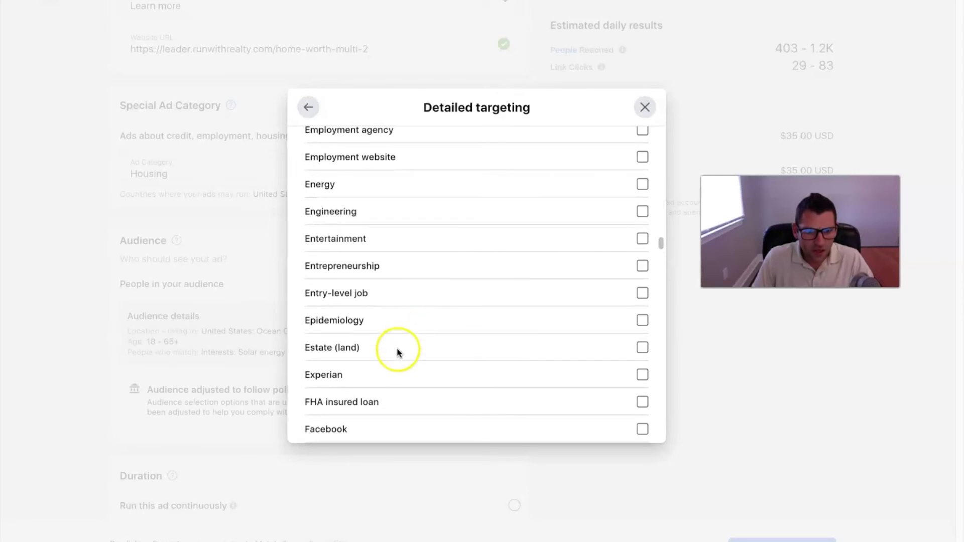
pyautogui.scroll(-1, 360, 409)
pyautogui.click(642, 382)
pyautogui.scroll(-4, 512, 359)
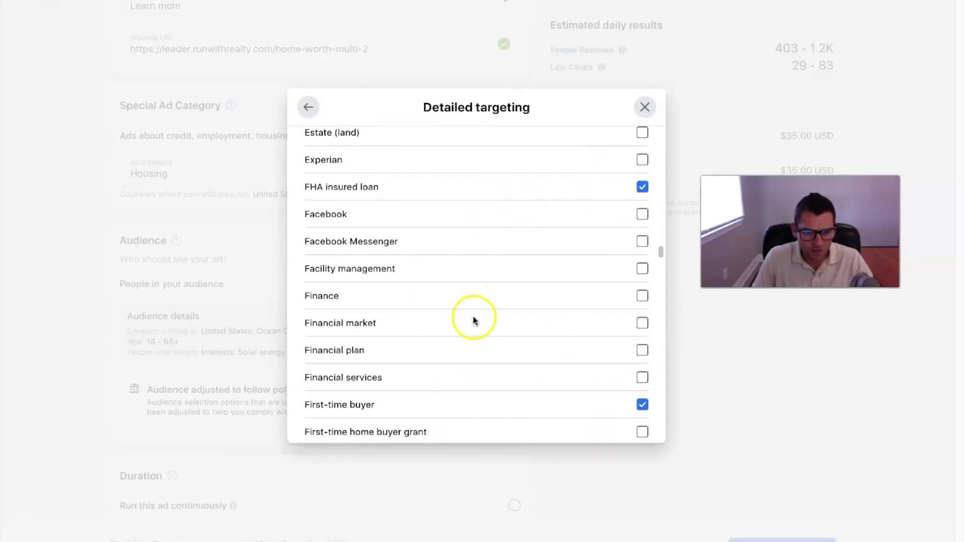
pyautogui.scroll(-3, 473, 316)
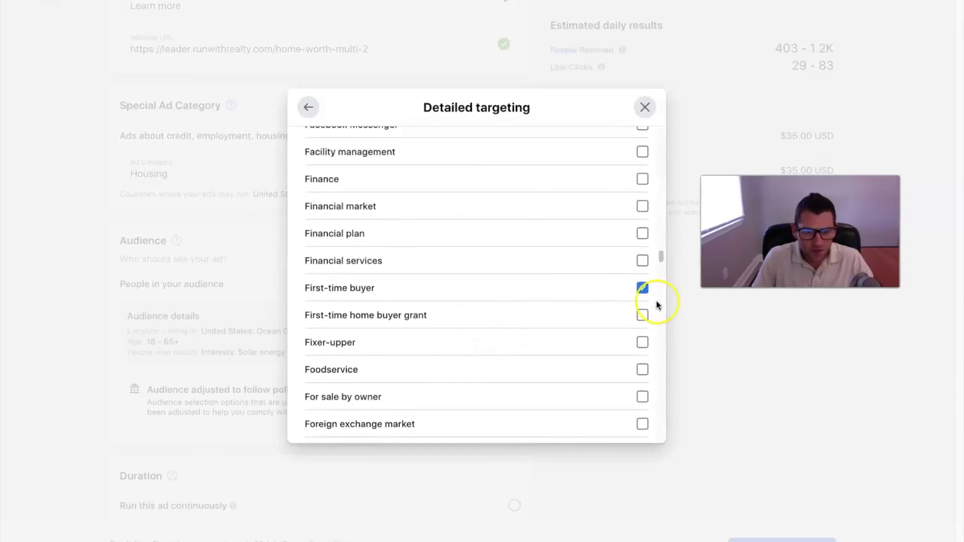
pyautogui.click(642, 315)
# Step: Tick House, House Hunting and Home equity loan, then return to the audience editor
pyautogui.scroll(-1, 452, 347)
pyautogui.scroll(-1, 411, 331)
pyautogui.scroll(-4, 413, 286)
pyautogui.scroll(-10, 413, 289)
pyautogui.scroll(-5, 413, 294)
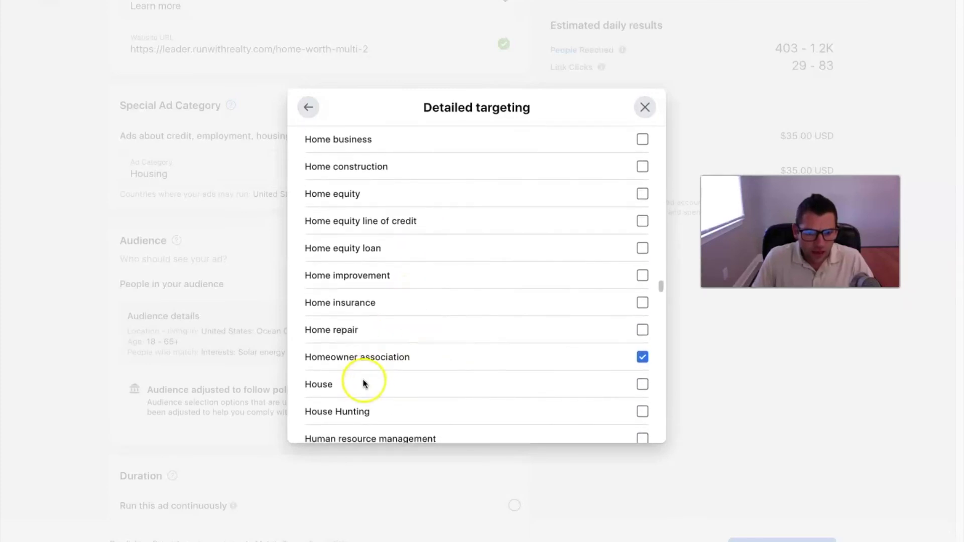
pyautogui.click(642, 385)
pyautogui.scroll(-2, 503, 329)
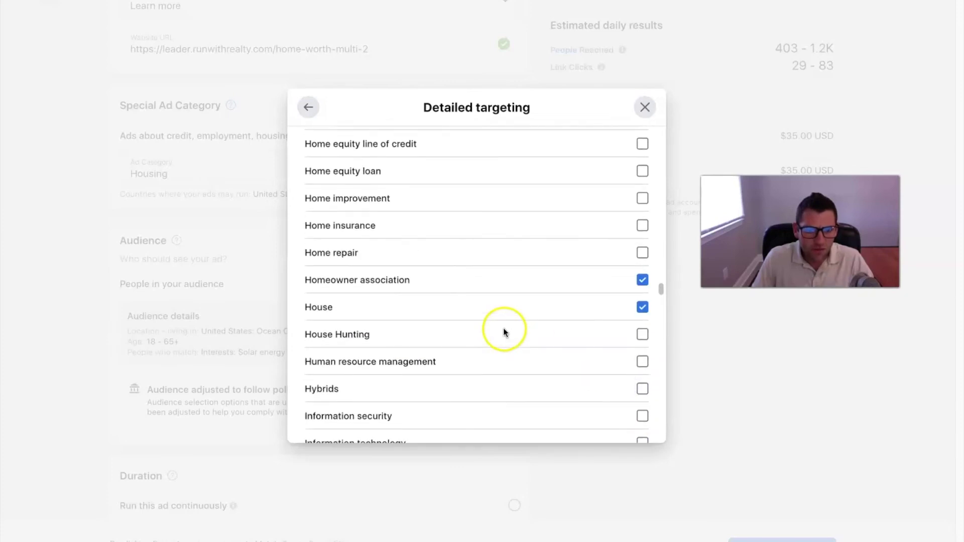
pyautogui.click(630, 335)
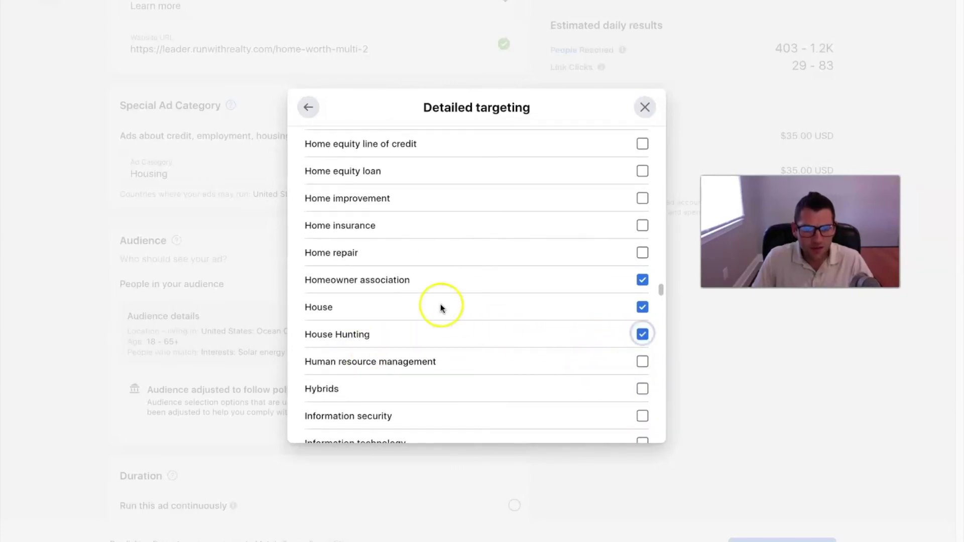
pyautogui.click(642, 171)
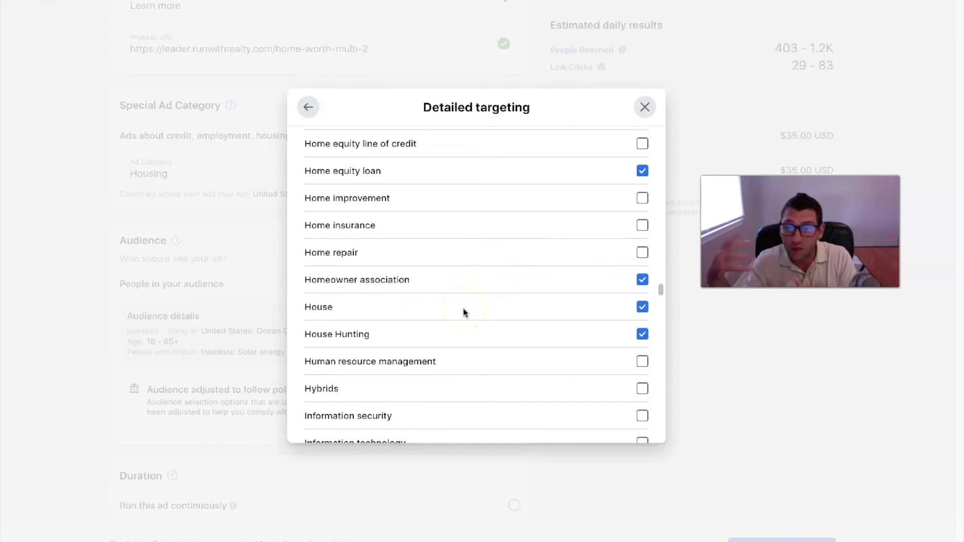
pyautogui.click(625, 267)
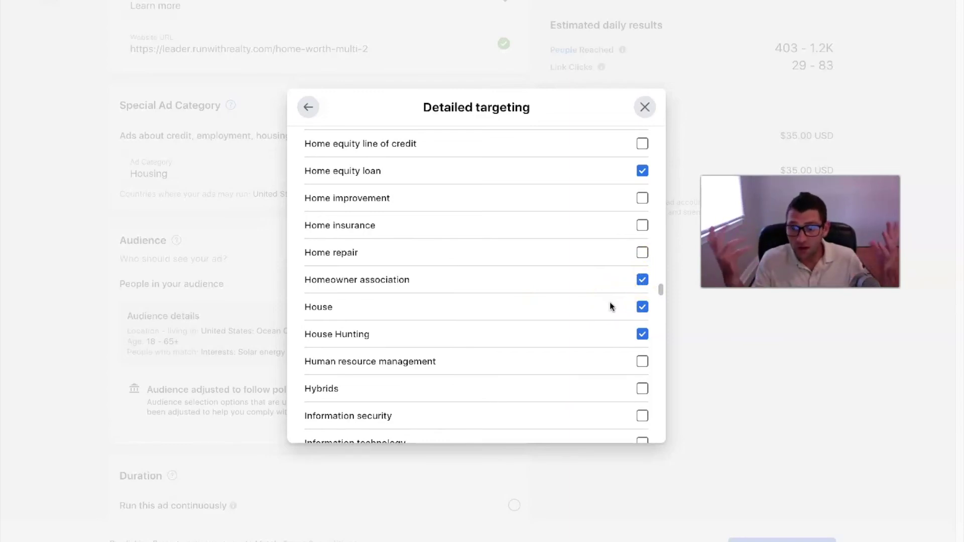
pyautogui.click(652, 152)
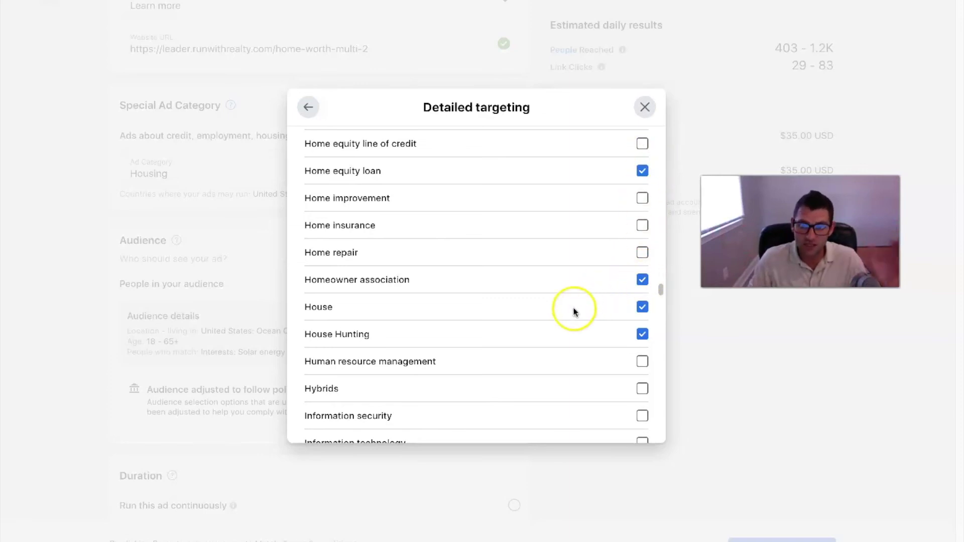
pyautogui.scroll(1, 573, 301)
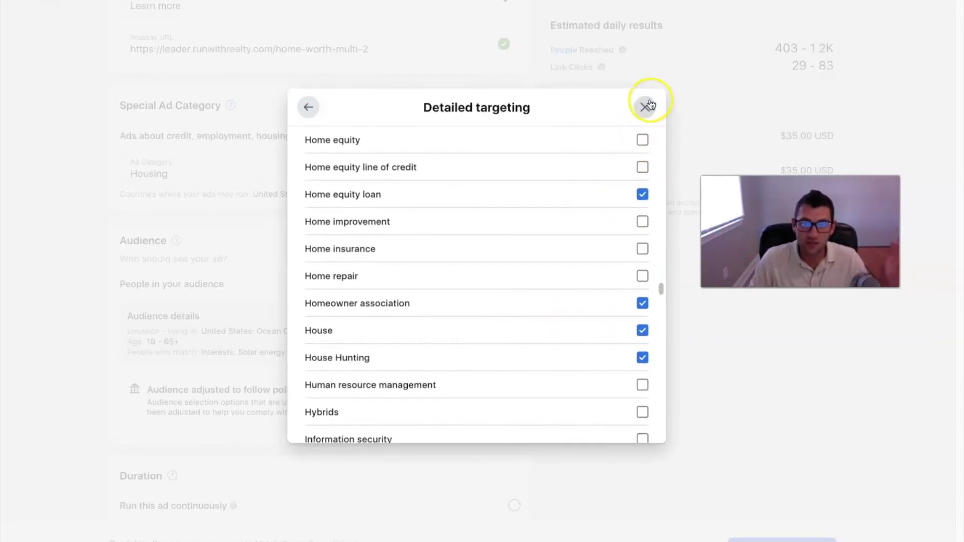
pyautogui.click(315, 114)
pyautogui.scroll(-1, 452, 296)
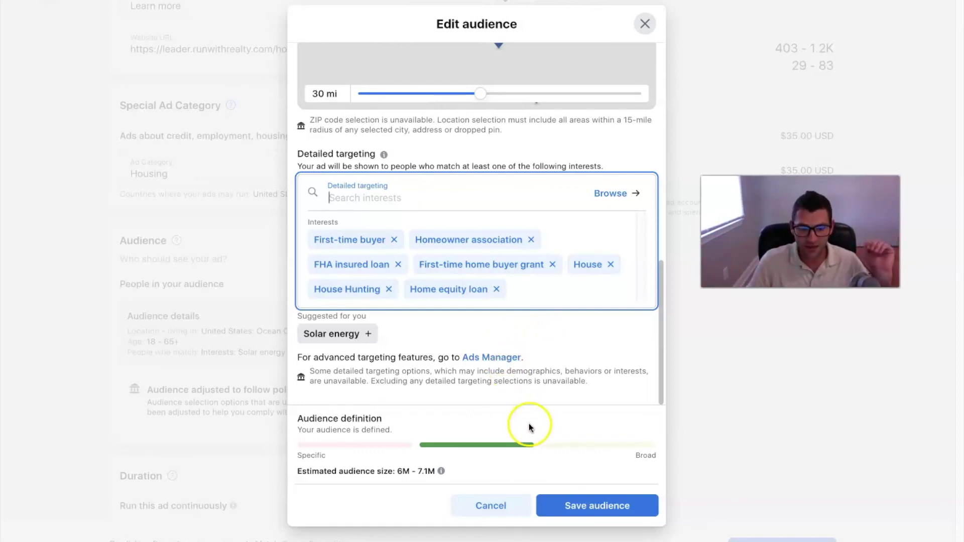
# Step: Save the audience and set the ad to end after 30 days
pyautogui.click(617, 506)
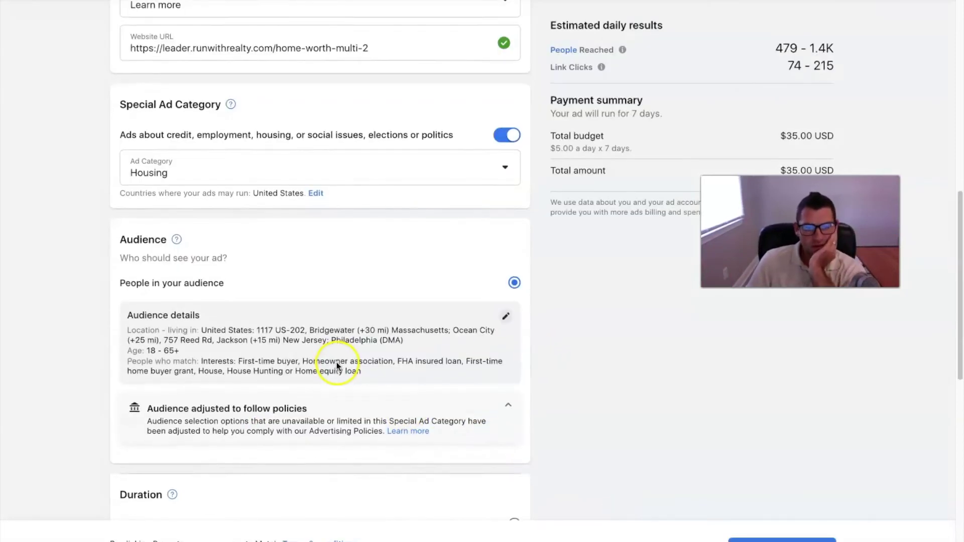
pyautogui.scroll(-2, 337, 362)
pyautogui.scroll(-5, 246, 246)
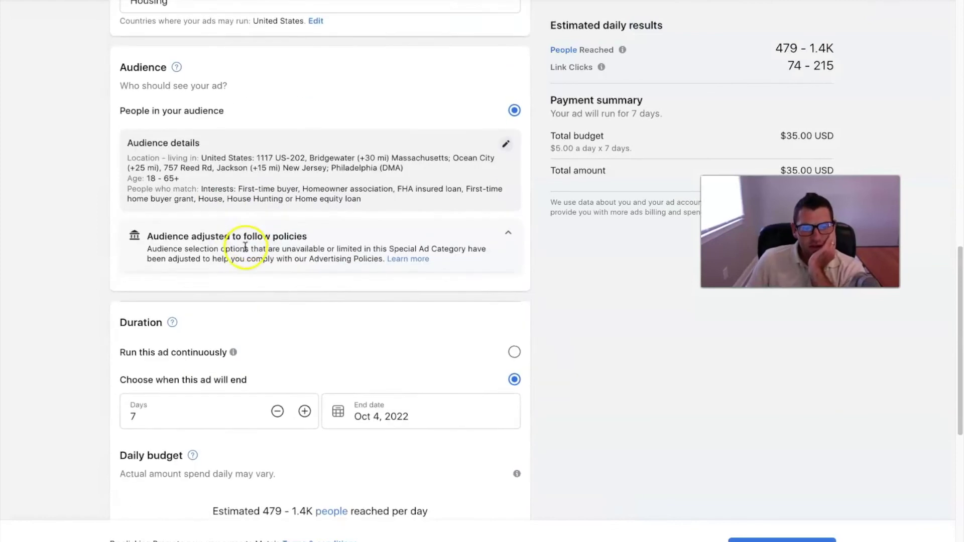
pyautogui.scroll(-1, 266, 271)
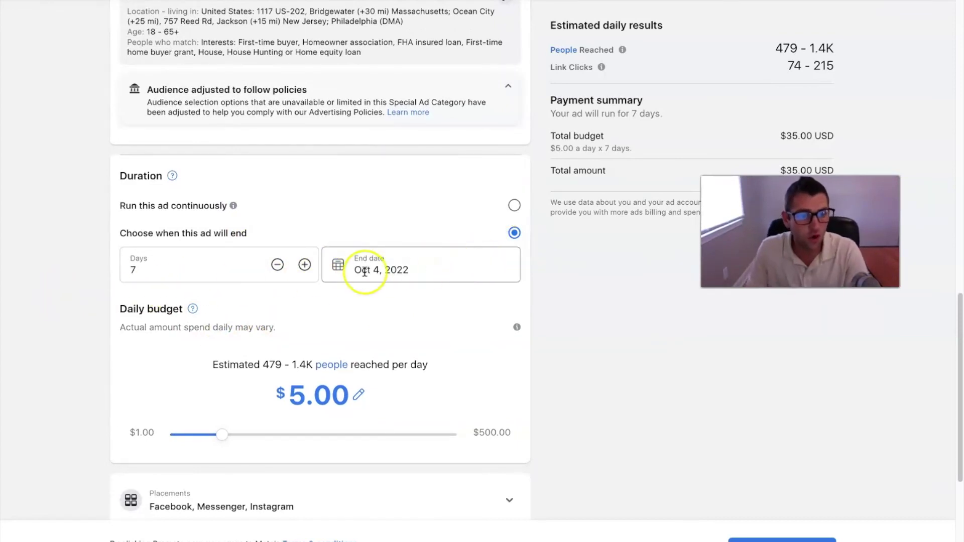
pyautogui.click(513, 205)
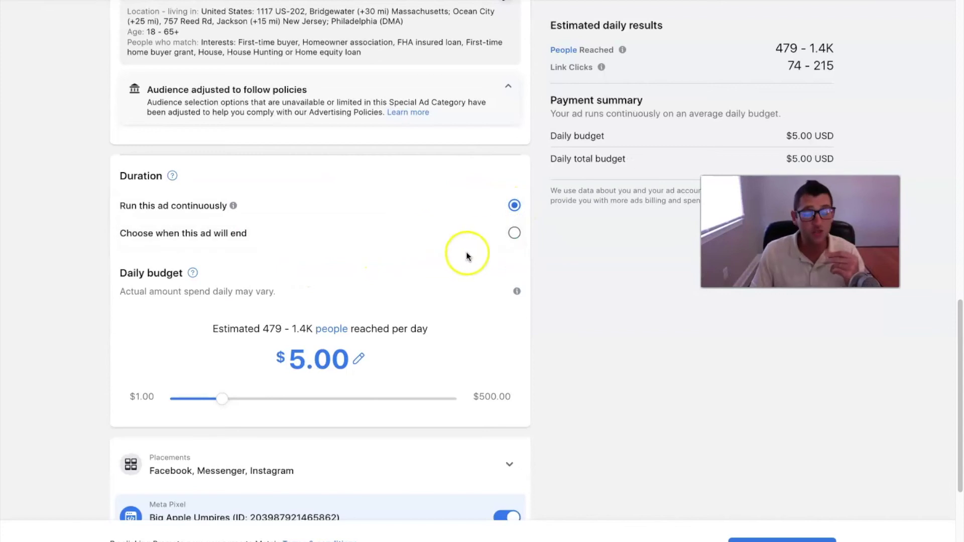
pyautogui.click(490, 234)
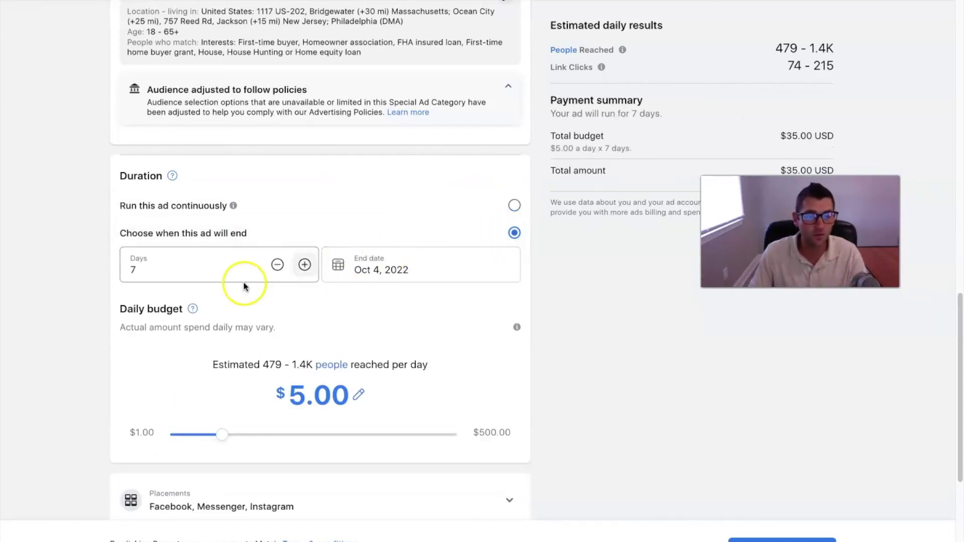
pyautogui.doubleClick(257, 281)
pyautogui.write('30')
pyautogui.click(624, 370)
# Step: Set the daily budget to $10.00 and keep the 30-day end date of Oct 27, 2022
pyautogui.click(232, 433)
pyautogui.moveTo(232, 441); pyautogui.dragTo(280, 434)
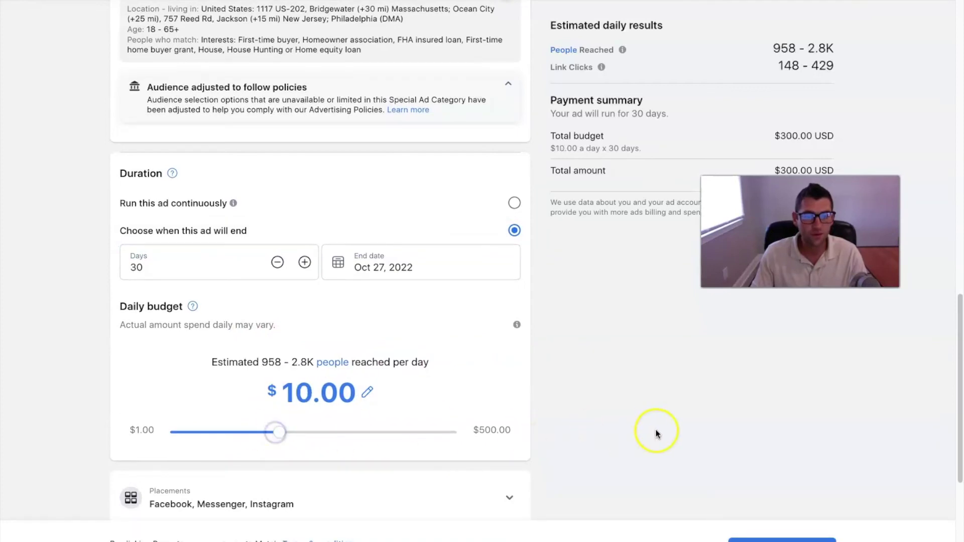
pyautogui.scroll(-2, 429, 345)
pyautogui.scroll(2, 474, 327)
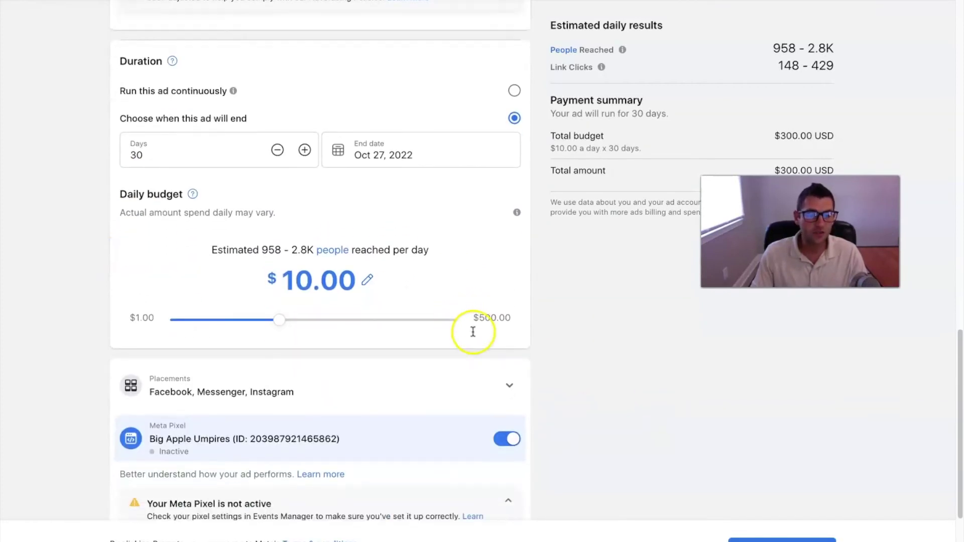
pyautogui.scroll(1, 376, 246)
pyautogui.click(426, 269)
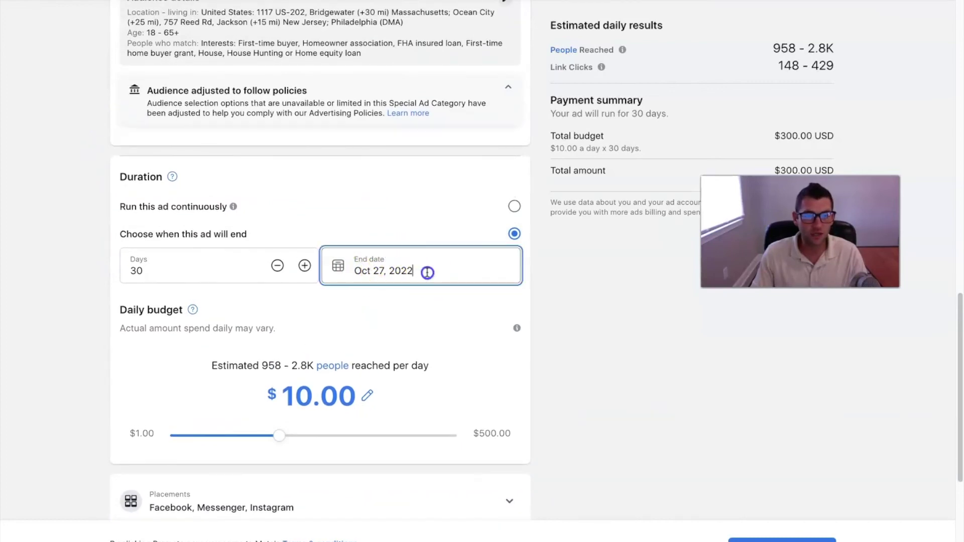
pyautogui.click(620, 430)
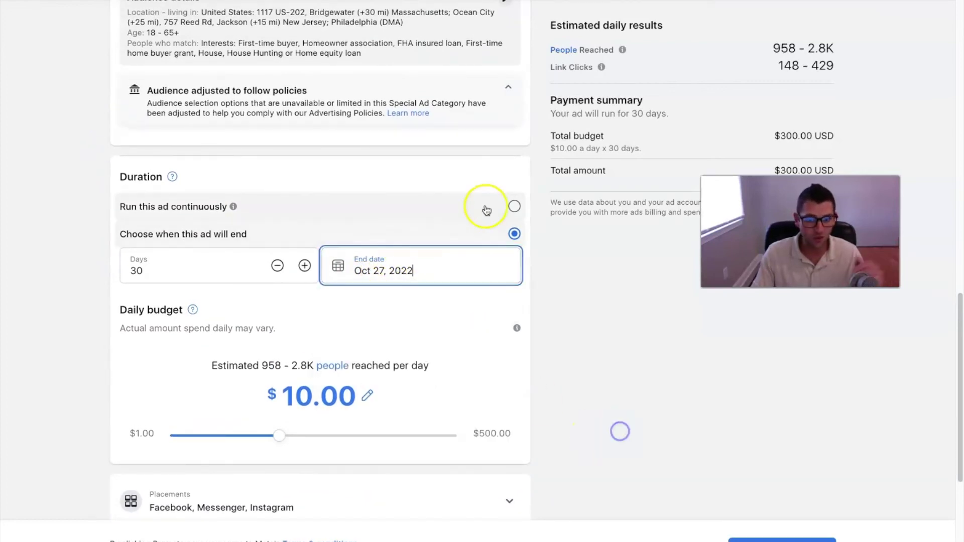
pyautogui.click(513, 206)
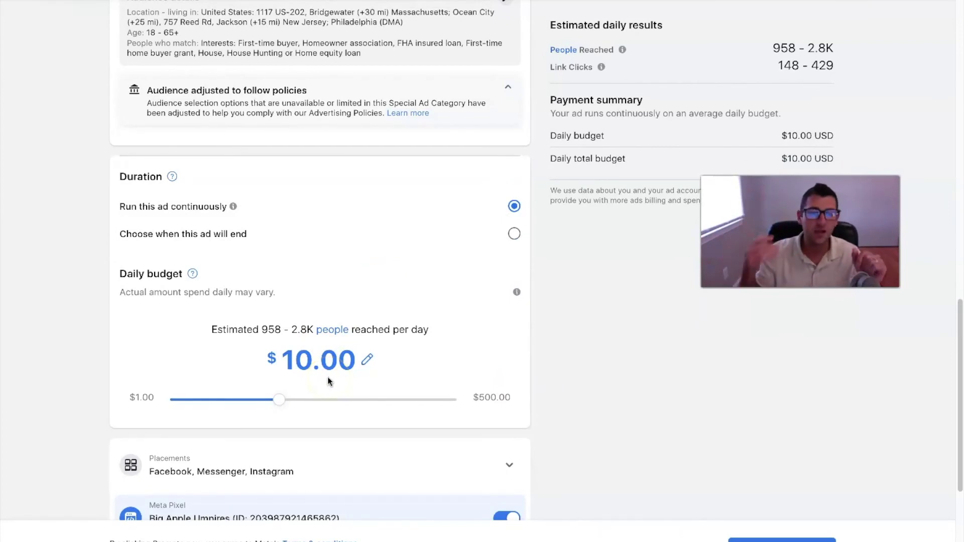
pyautogui.click(514, 233)
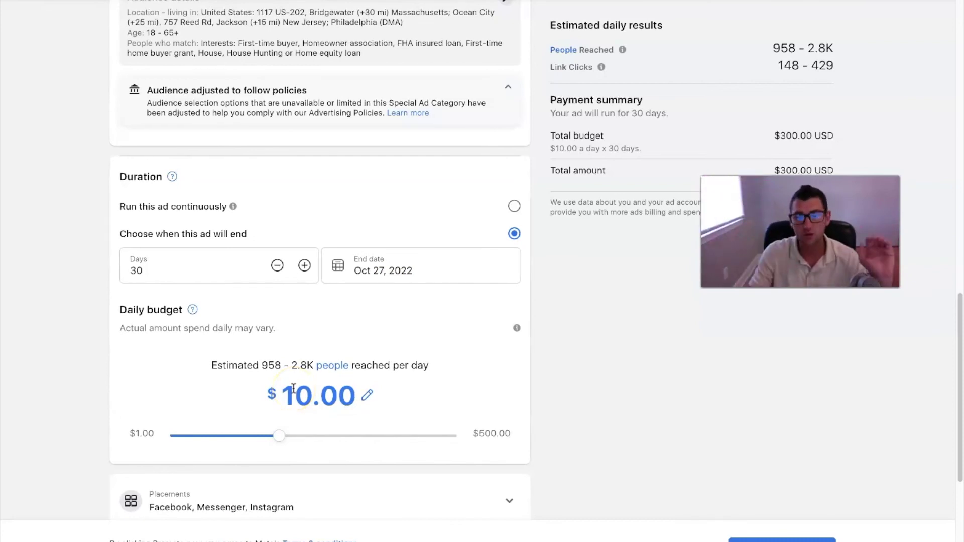
pyautogui.scroll(-3, 424, 333)
# Step: Expand Placements to confirm the ad runs on Facebook, Instagram and Messenger
pyautogui.click(512, 376)
pyautogui.scroll(-2, 610, 343)
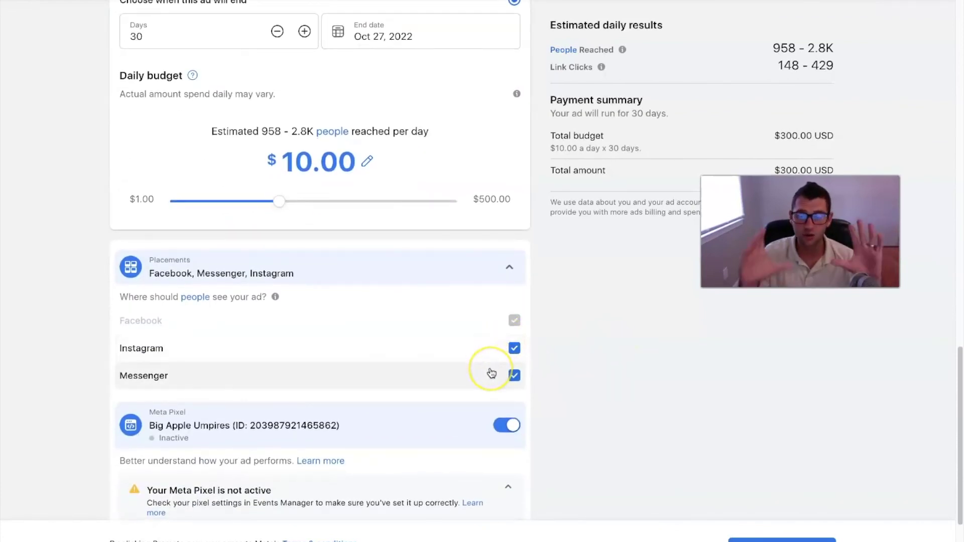
pyautogui.scroll(-2, 548, 374)
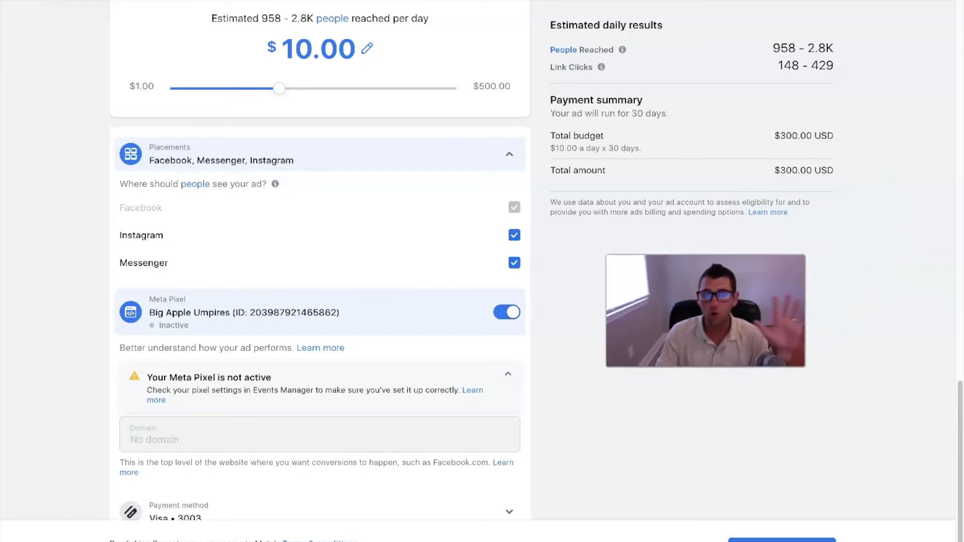
# Step: Toggle Meta Pixel tracking off and back on, leaving it enabled
pyautogui.click(506, 313)
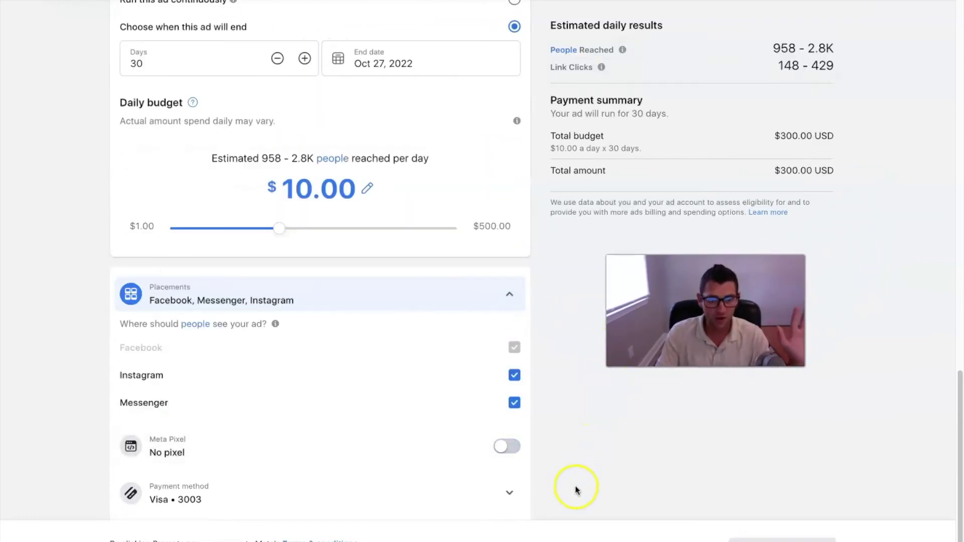
pyautogui.click(495, 449)
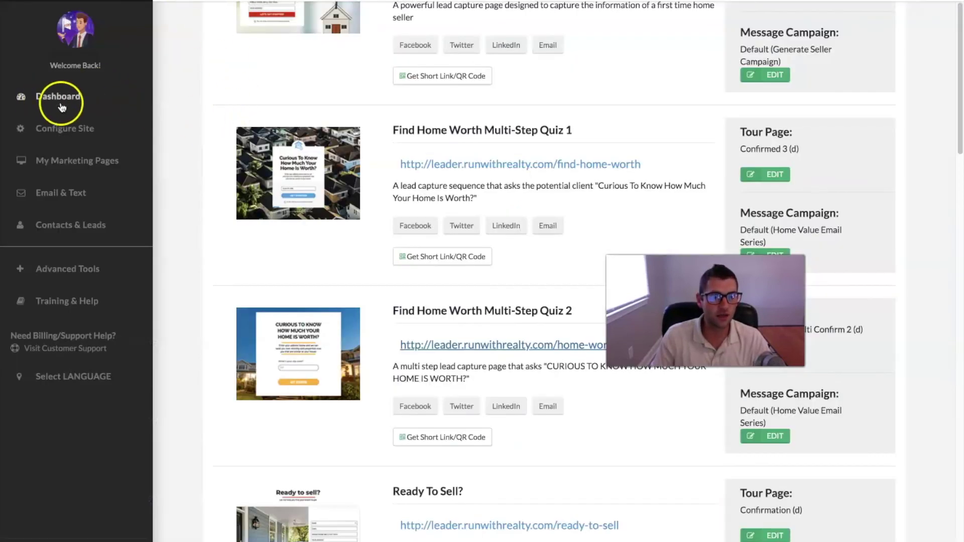
pyautogui.click(70, 130)
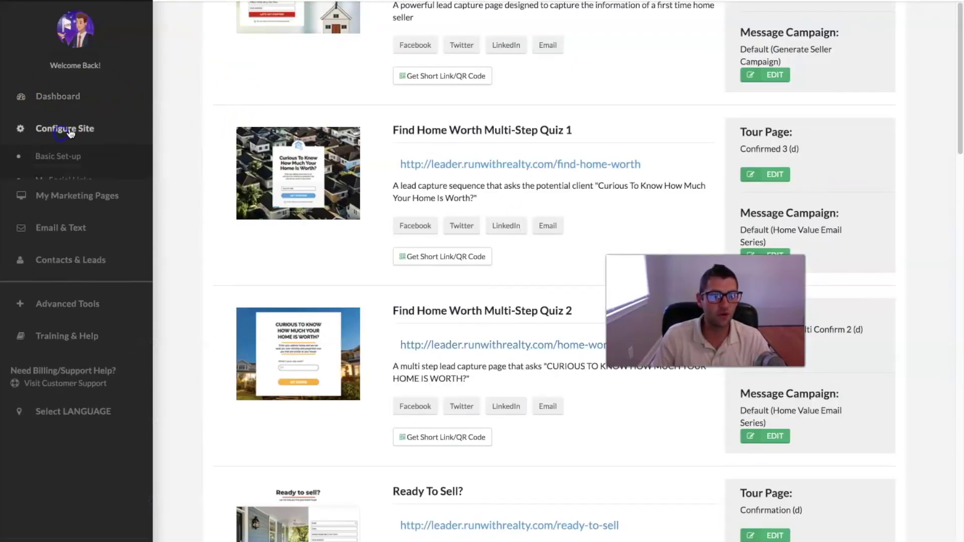
# Step: Open My Social Links and select the Facebook Tracking Pixel App ID value
pyautogui.click(106, 177)
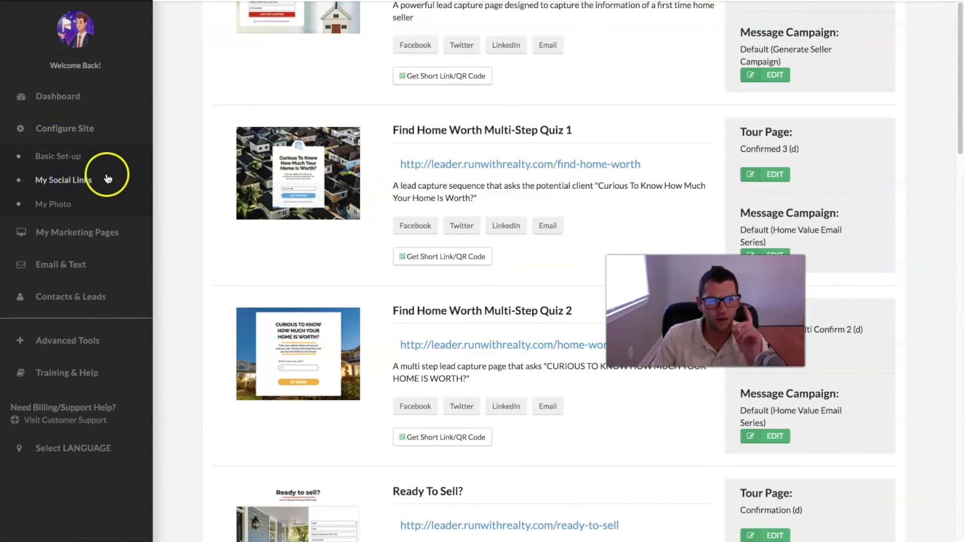
pyautogui.scroll(-3, 228, 366)
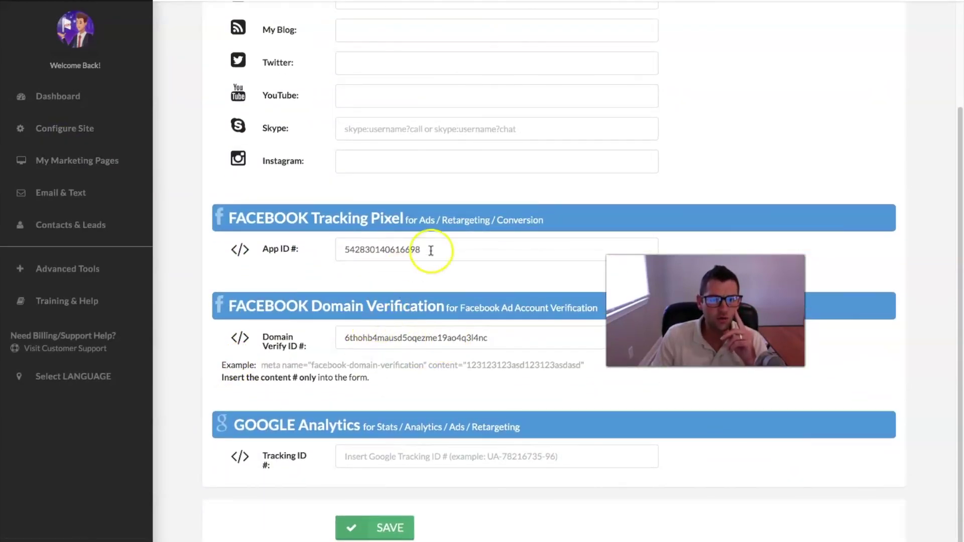
pyautogui.moveTo(431, 251); pyautogui.dragTo(338, 249)
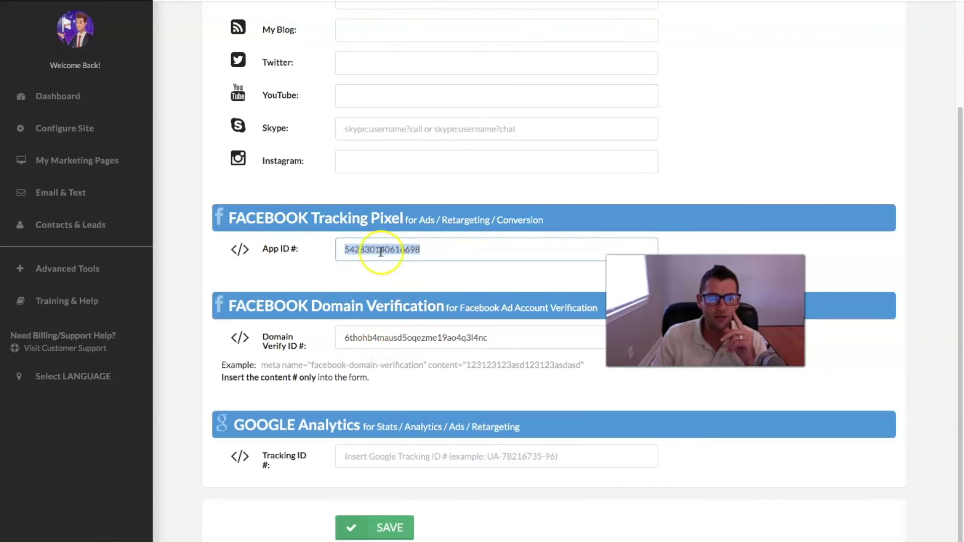
pyautogui.scroll(1, 427, 229)
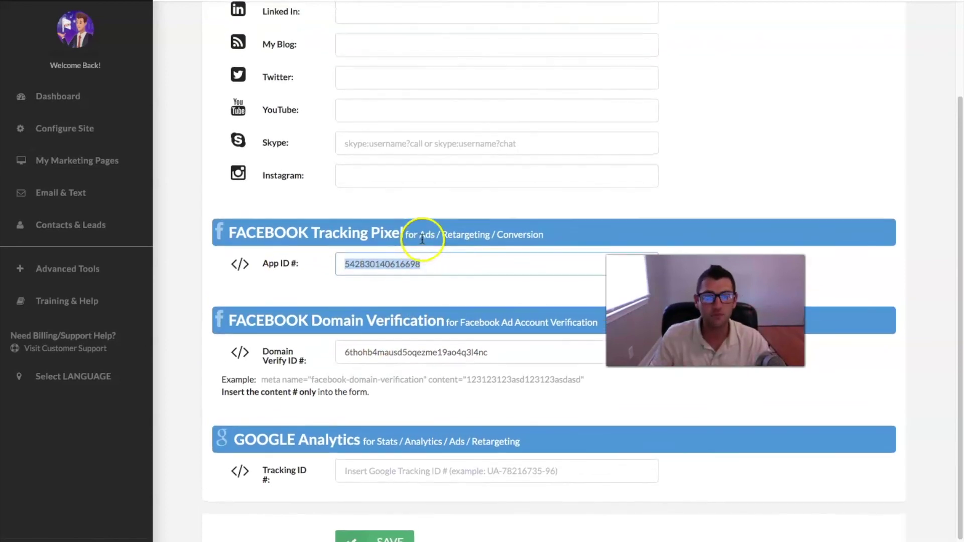
pyautogui.scroll(4, 427, 246)
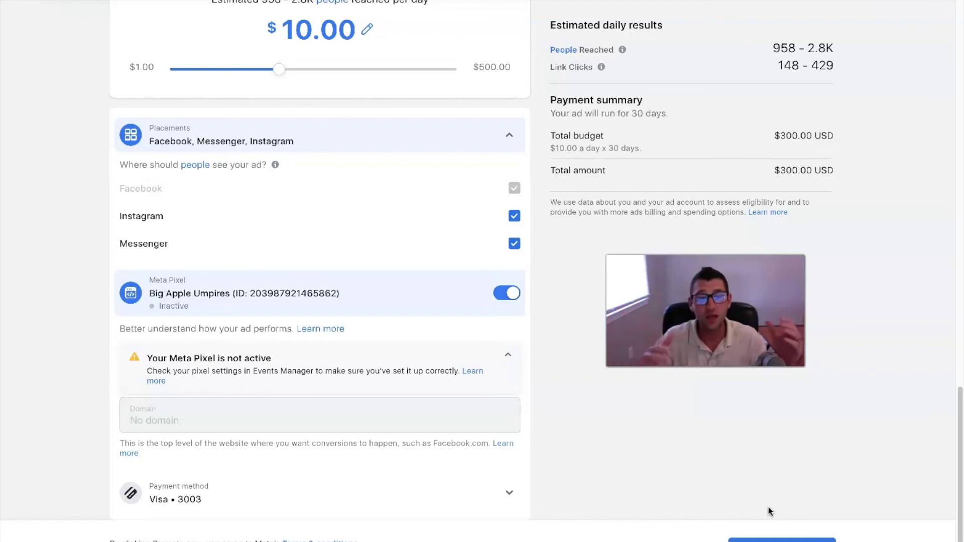
# Step: Scroll back up to the home-worth-multi-2 description, three seller images and the ad preview
pyautogui.scroll(5, 764, 503)
pyautogui.scroll(15, 764, 505)
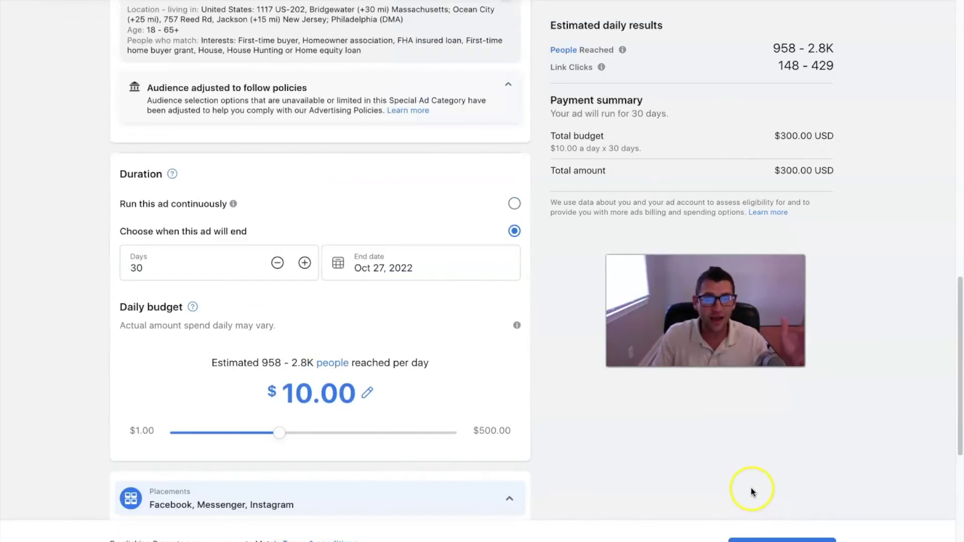
pyautogui.scroll(5, 763, 446)
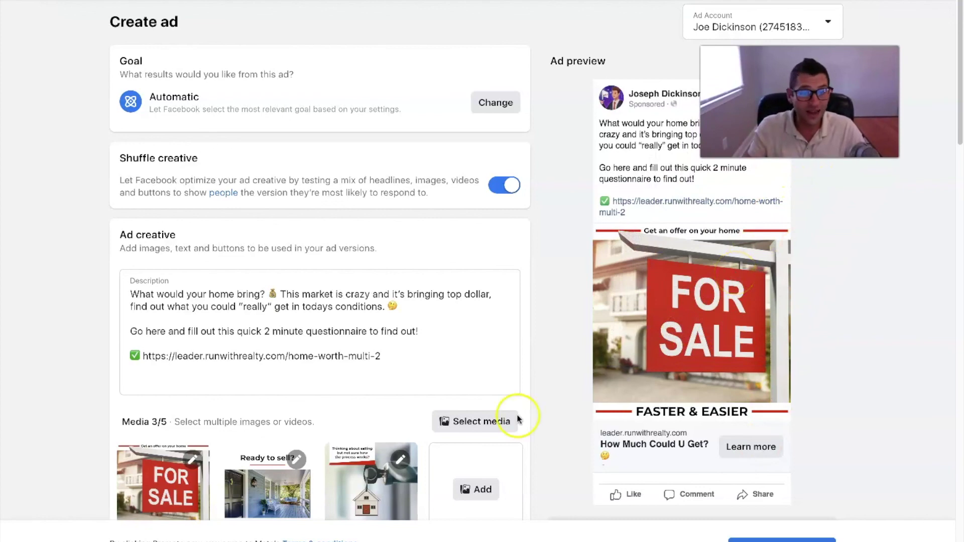
pyautogui.scroll(-2, 458, 361)
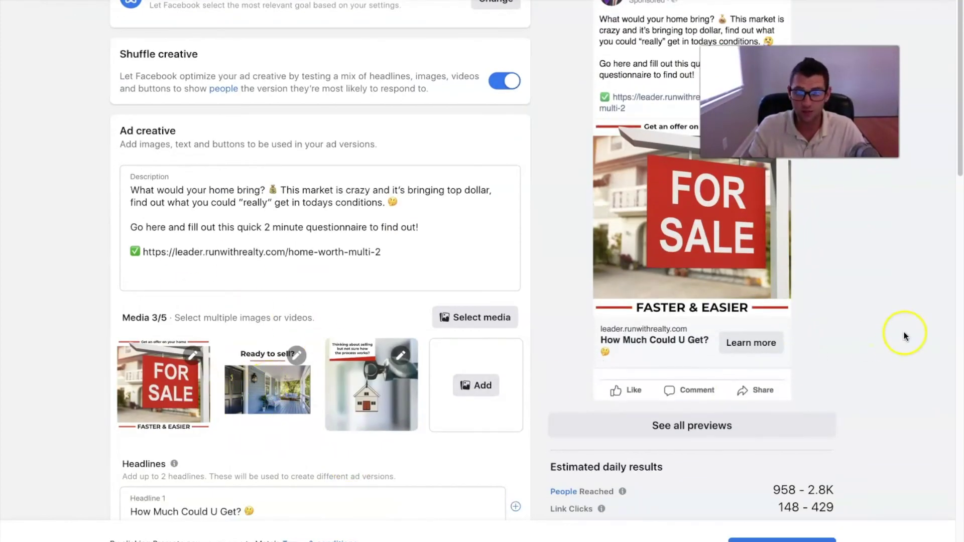
pyautogui.scroll(1, 866, 340)
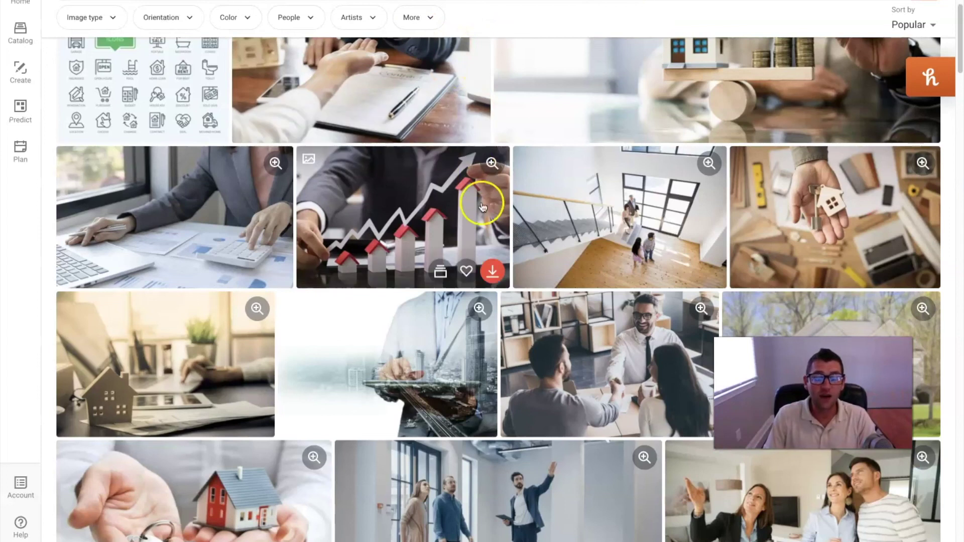
pyautogui.scroll(5, 483, 207)
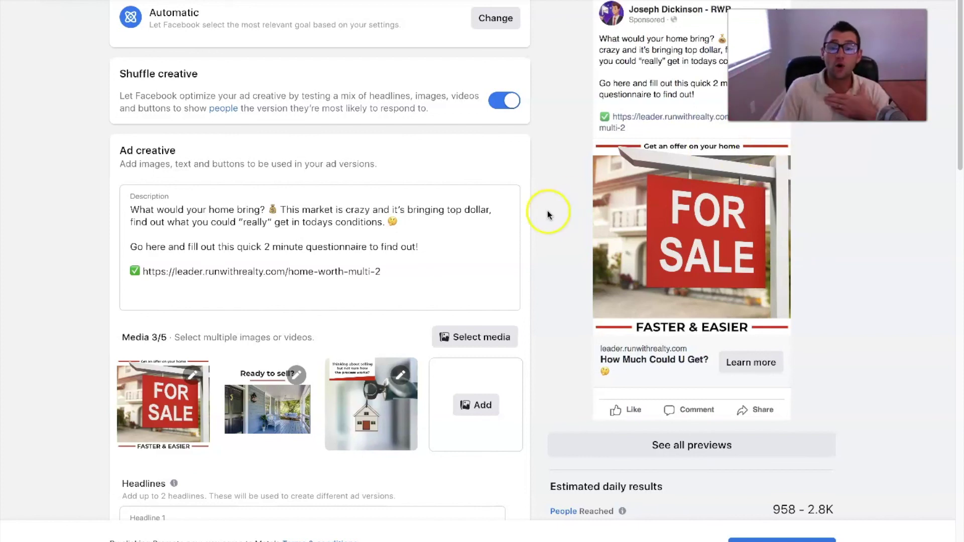
# Step: Select the landing-page URL in the ad description, then expand Contacts & Leads in Run With Realty
pyautogui.moveTo(400, 273); pyautogui.dragTo(151, 273)
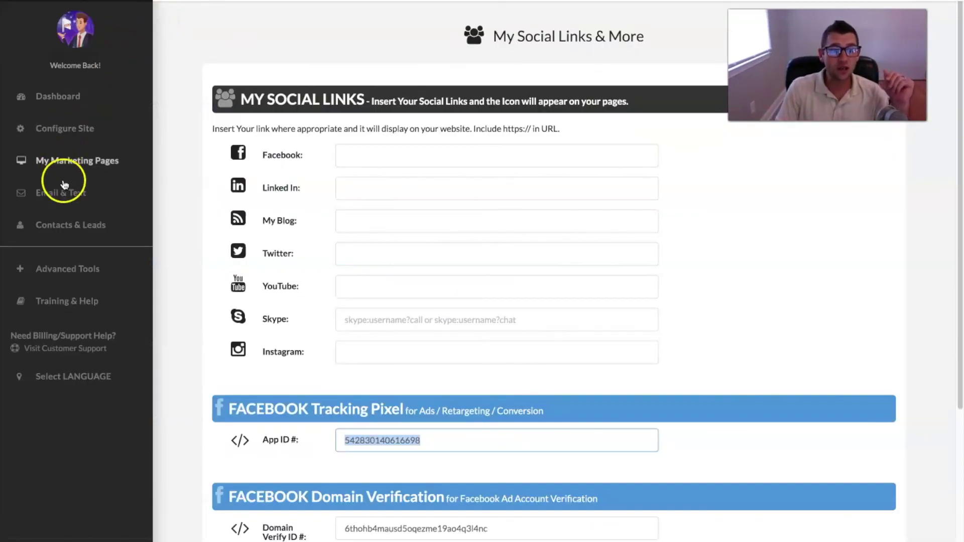
pyautogui.click(60, 226)
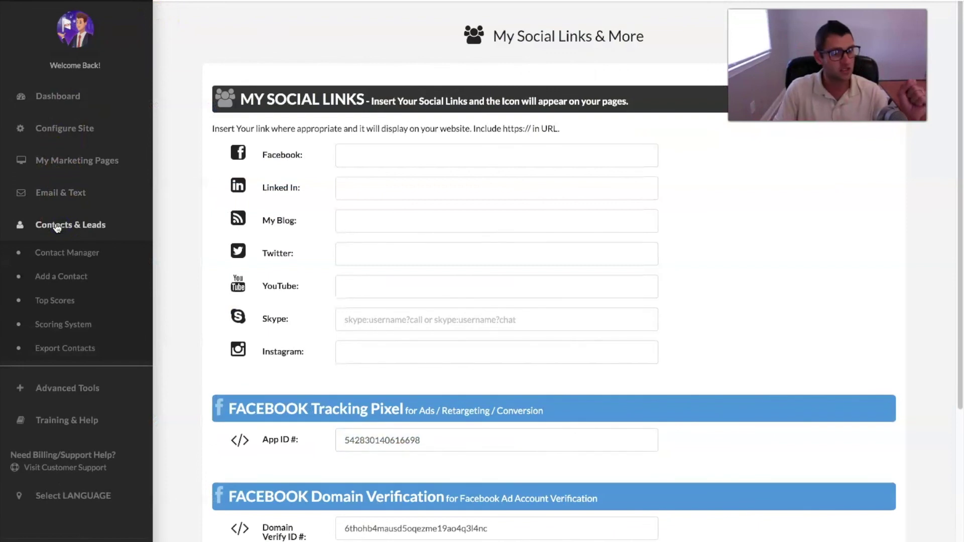